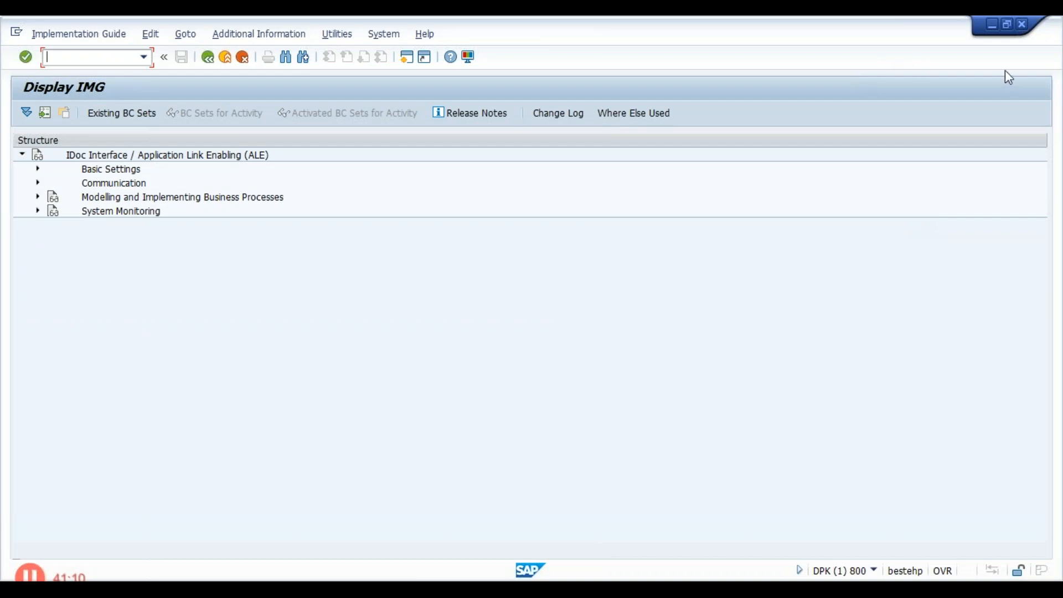
- Switch to SAP Logon and open the ECC6.0 EHP6 [ JH - Softech ] connection
{"action": "left_click", "coordinate": [995, 26]}
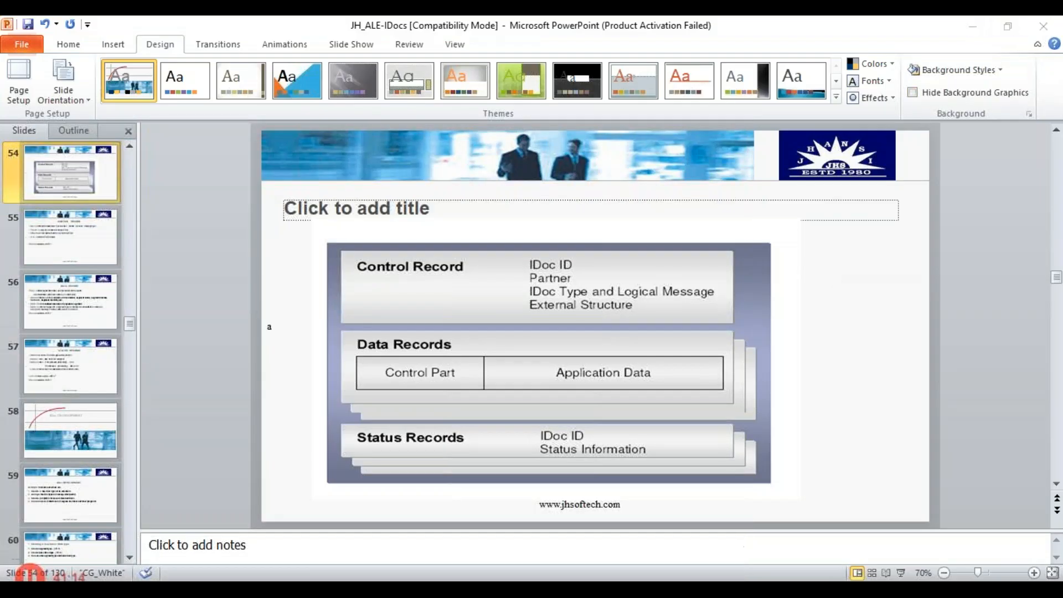
{"action": "mouse_move", "coordinate": [739, 560]}
{"action": "left_click", "coordinate": [644, 535]}
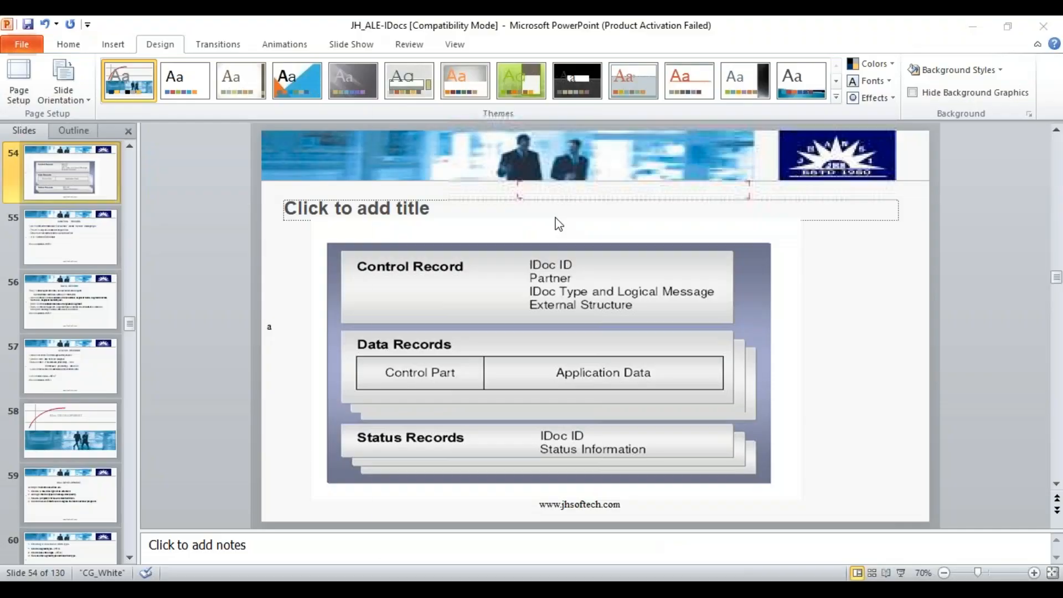
{"action": "left_click", "coordinate": [580, 175]}
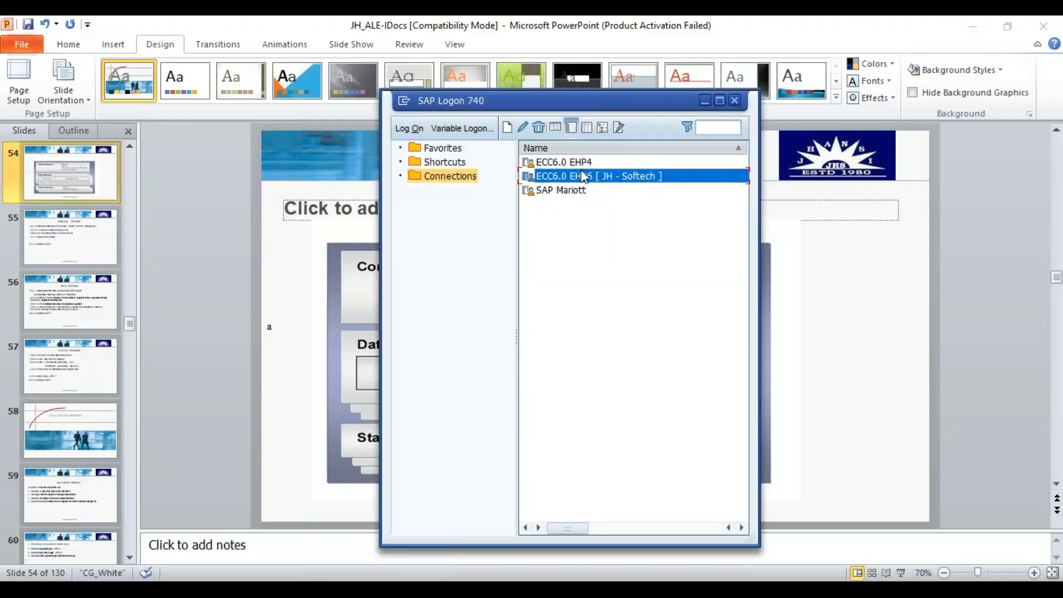
{"action": "double_click", "coordinate": [584, 178]}
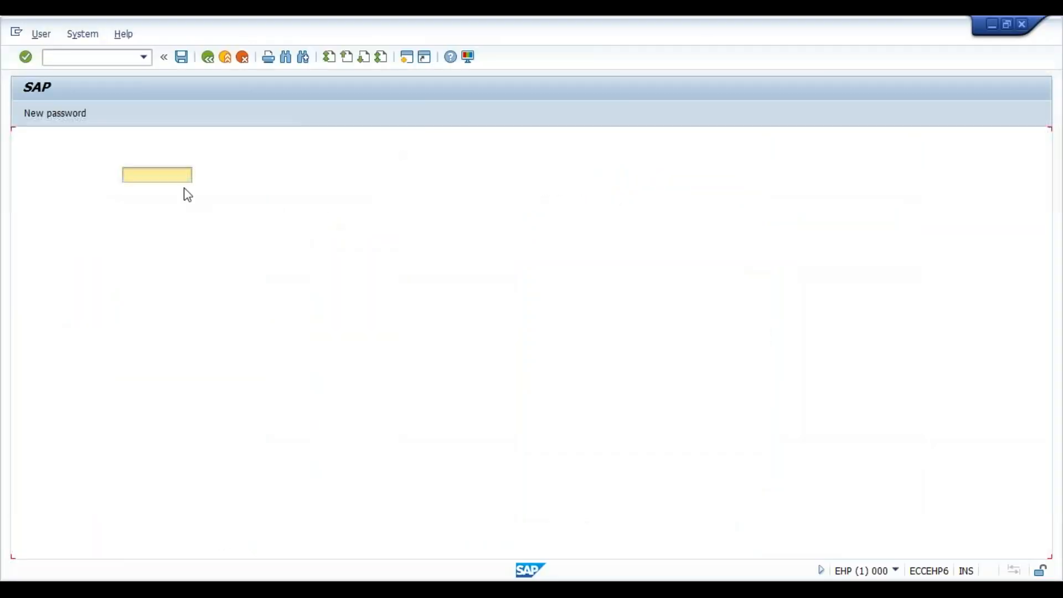
- Enter sapuser as the user with the account password, and try to log on to client 800
{"action": "key", "text": "Down"}
{"action": "key", "text": "Down"}
{"action": "key", "text": "Return"}
{"action": "key", "text": "BackSpace"}
{"action": "key", "text": "BackSpace"}
{"action": "key", "text": "BackSpace"}
{"action": "key", "text": "BackSpace"}
{"action": "key", "text": "BackSpace"}
{"action": "key", "text": "BackSpace"}
{"action": "key", "text": "BackSpace"}
{"action": "key", "text": "BackSpace"}
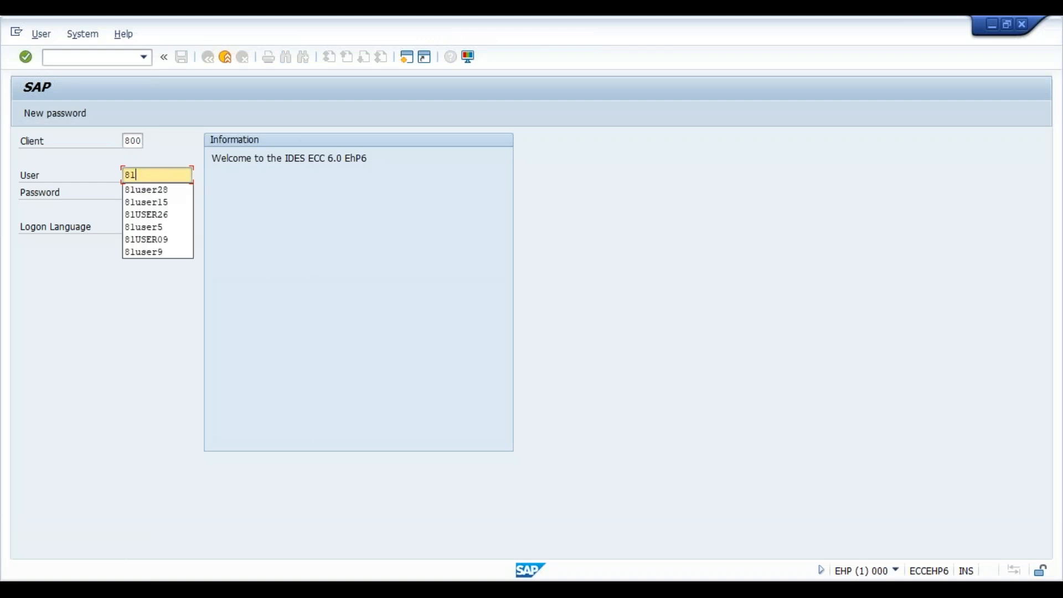
{"action": "type", "text": "sapuser"}
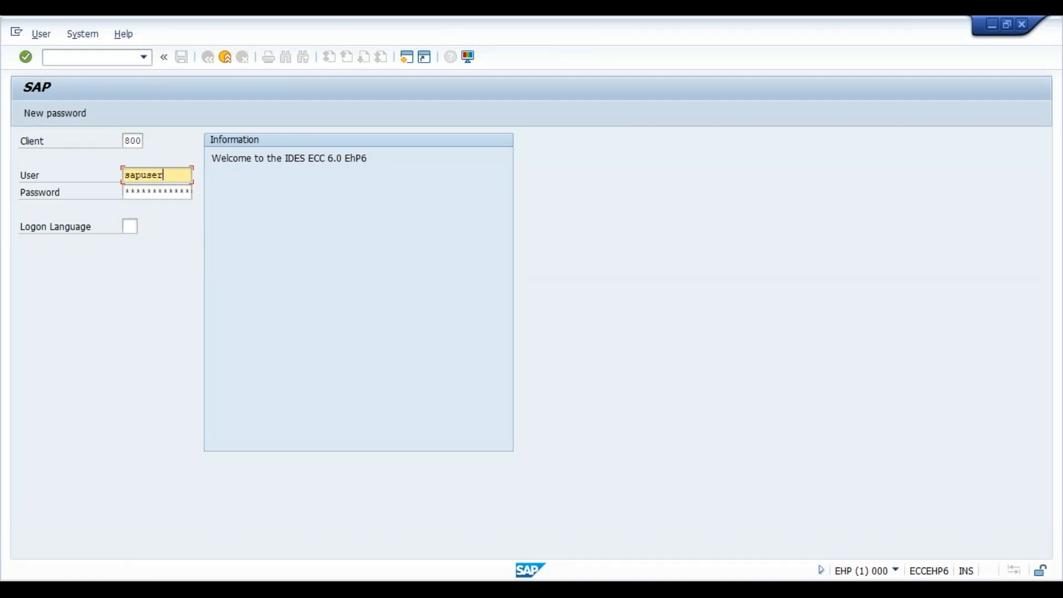
{"action": "key", "text": "Tab"}
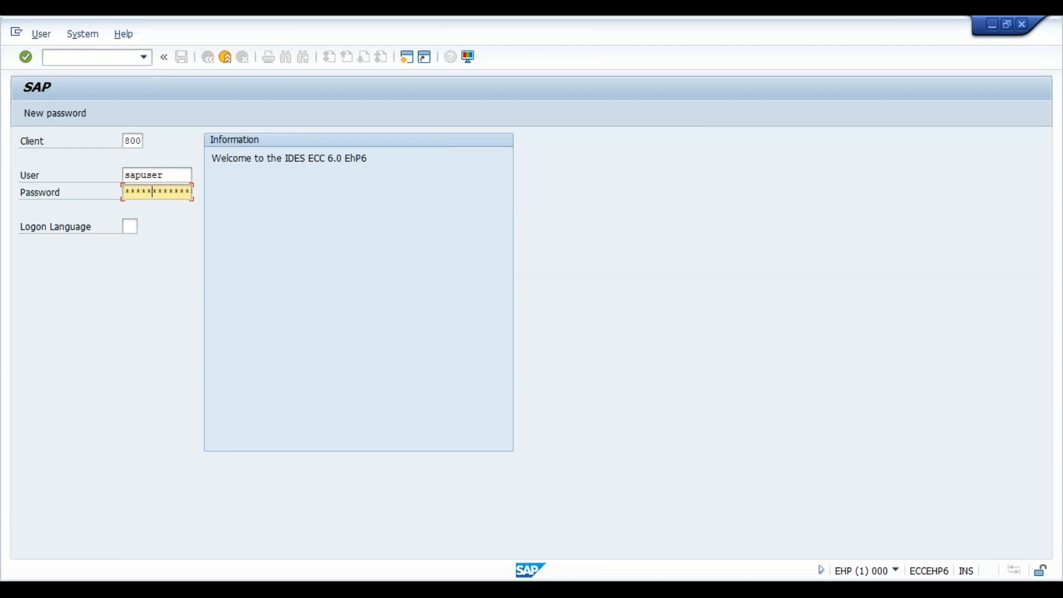
{"action": "key", "text": "Return"}
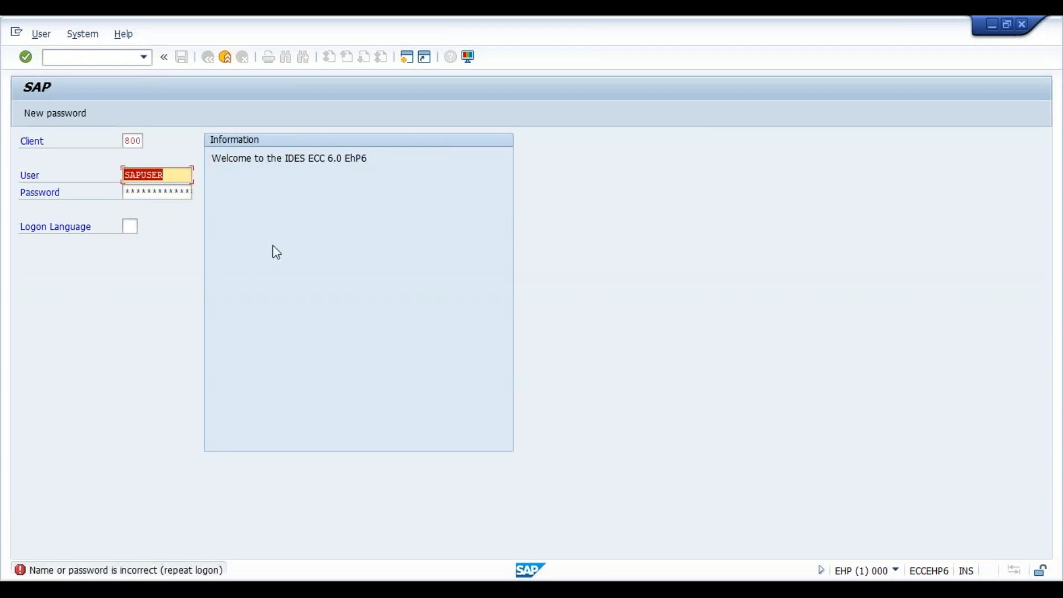
- Re-enter the account password and log on to the system
{"action": "key", "text": "Tab"}
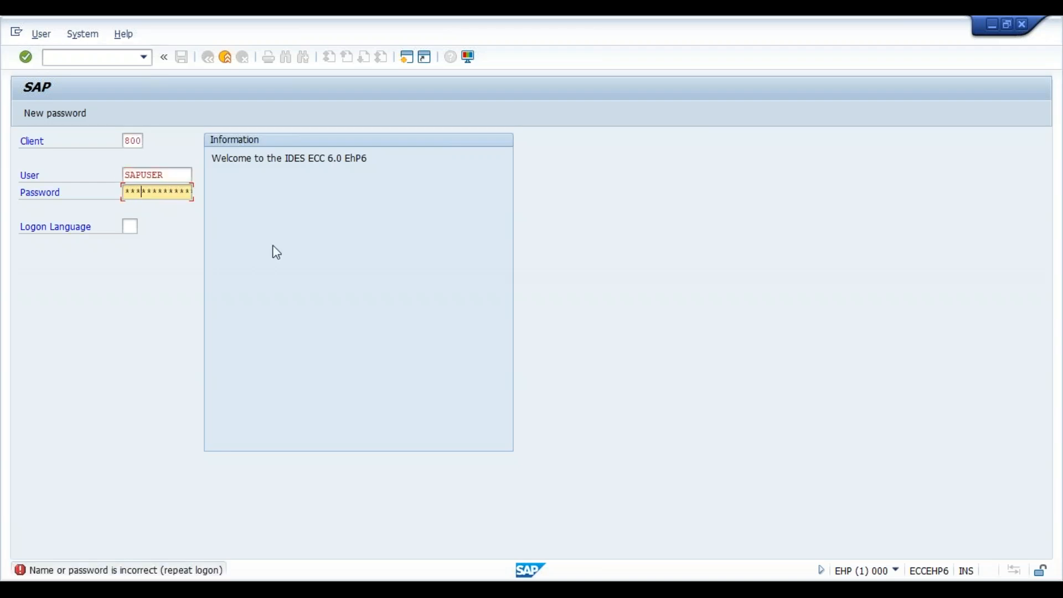
{"action": "key", "text": "Return"}
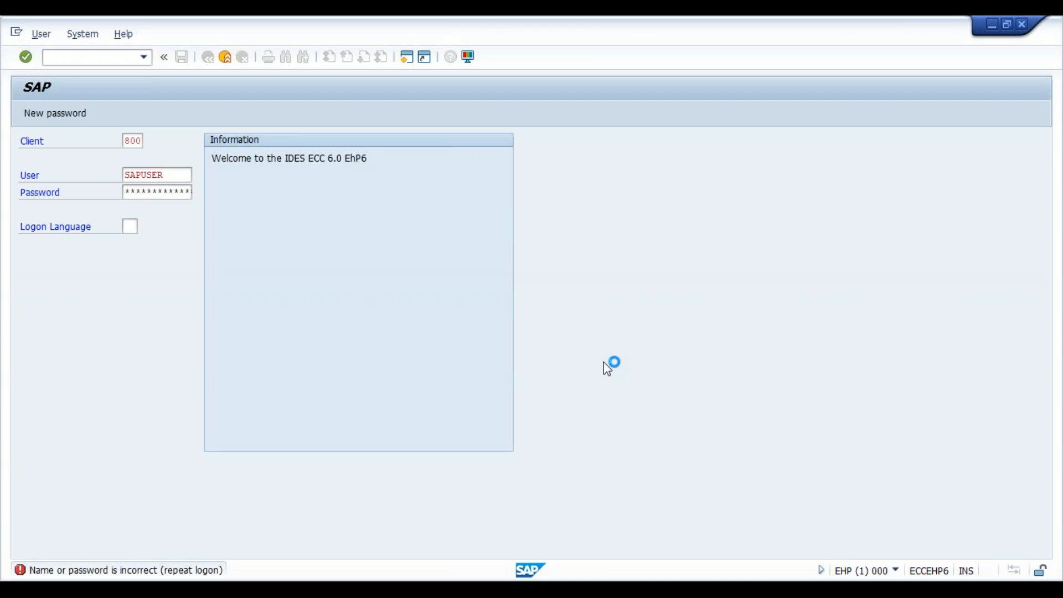
{"action": "key", "text": "Return"}
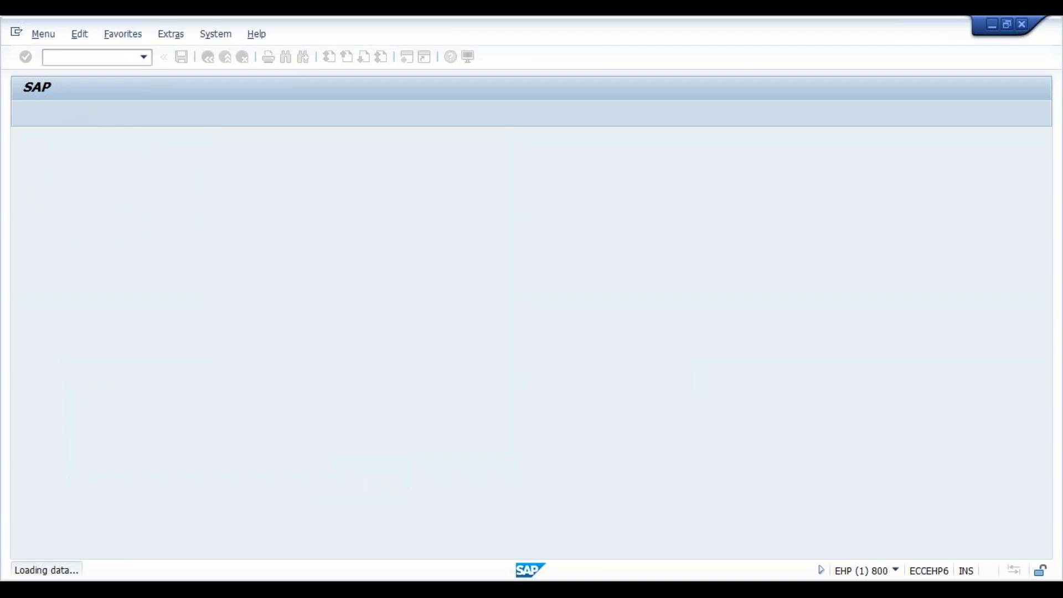
- Open the IDoc Interface / ALE implementation guide and run Define Logical System under Basic Settings, Logical Systems
{"action": "type", "text": "ales"}
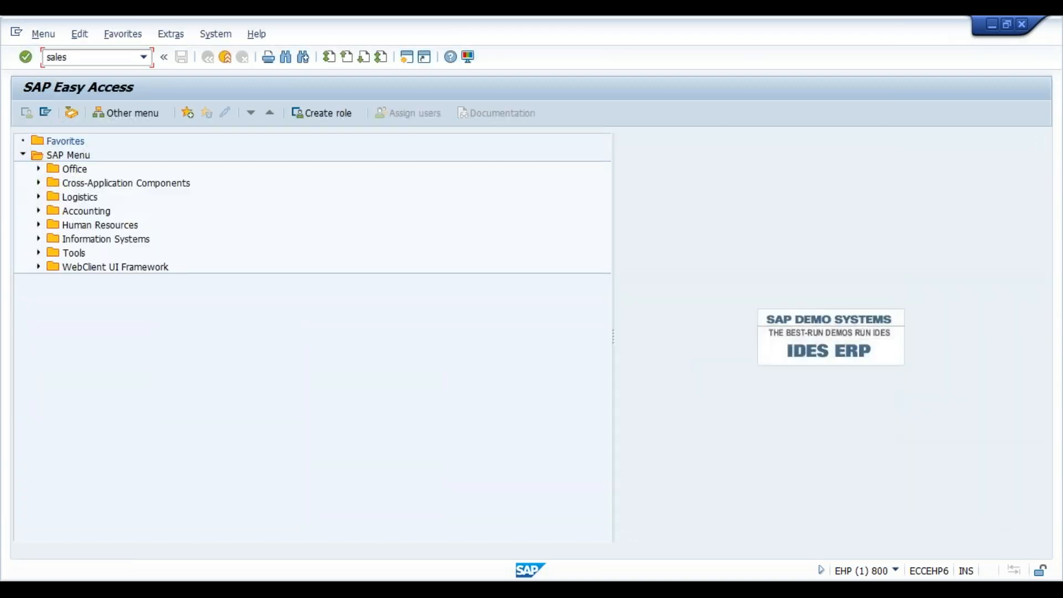
{"action": "key", "text": "Return"}
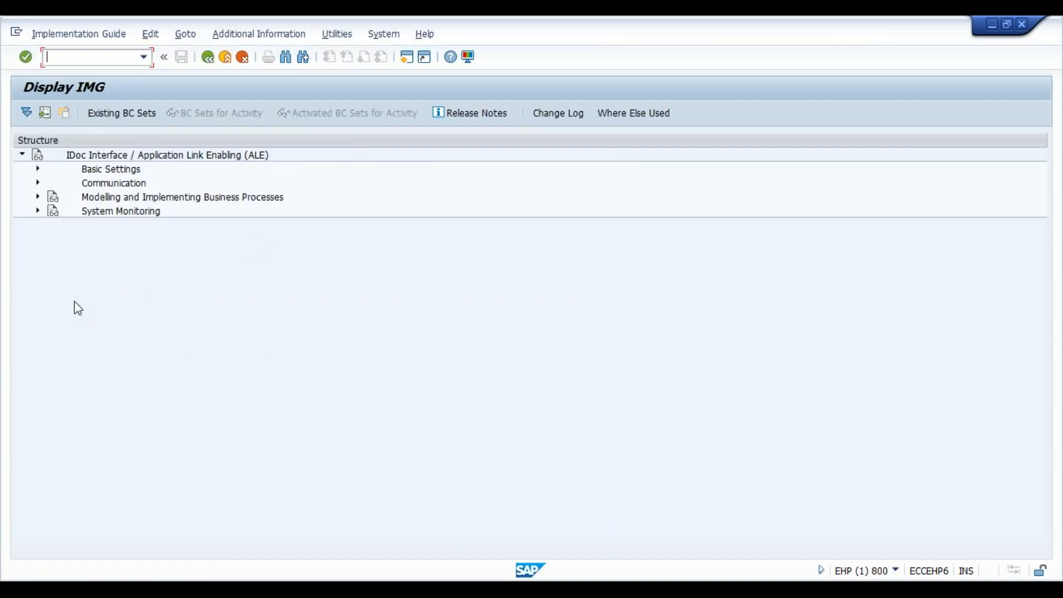
{"action": "left_click", "coordinate": [38, 169]}
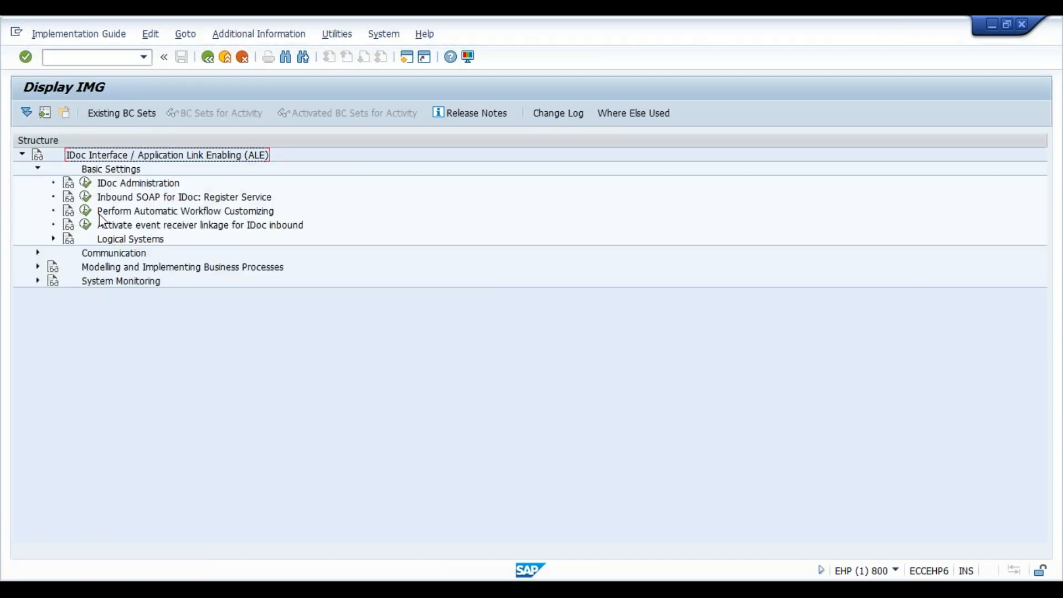
{"action": "left_click", "coordinate": [54, 239]}
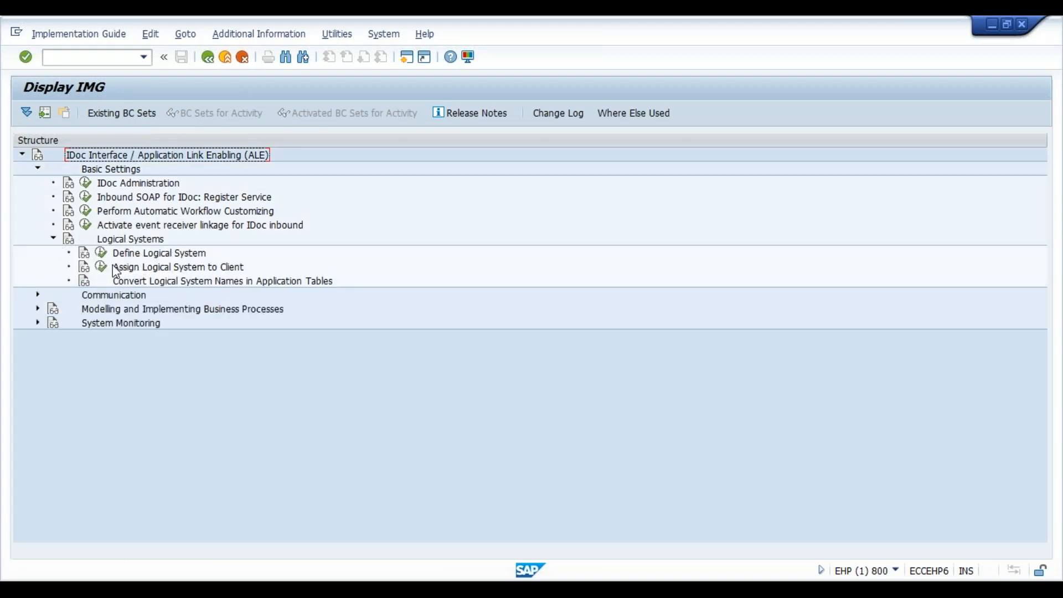
{"action": "left_click", "coordinate": [101, 254]}
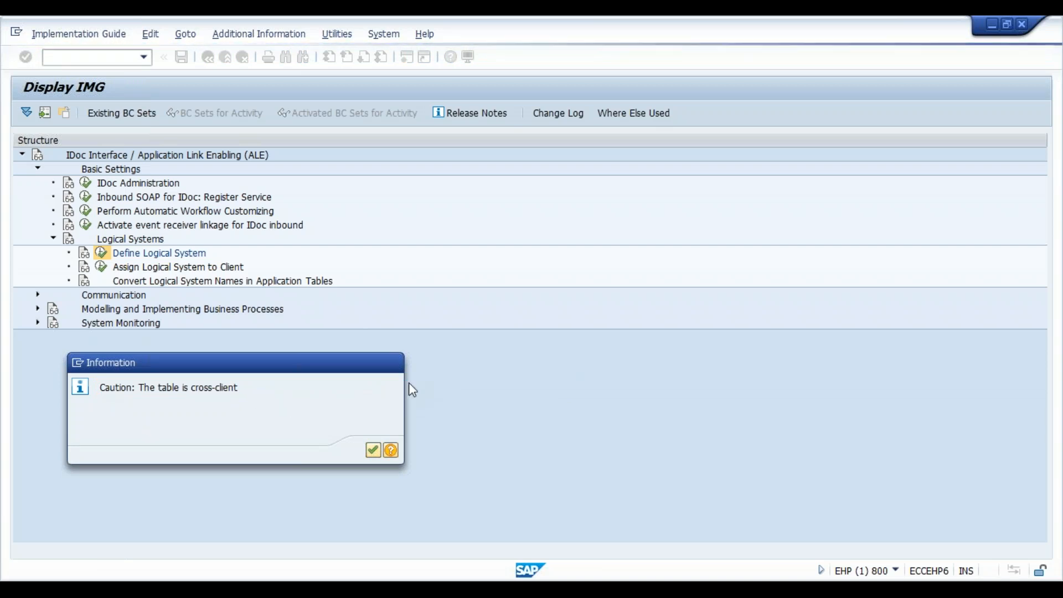
{"action": "key", "text": "Return"}
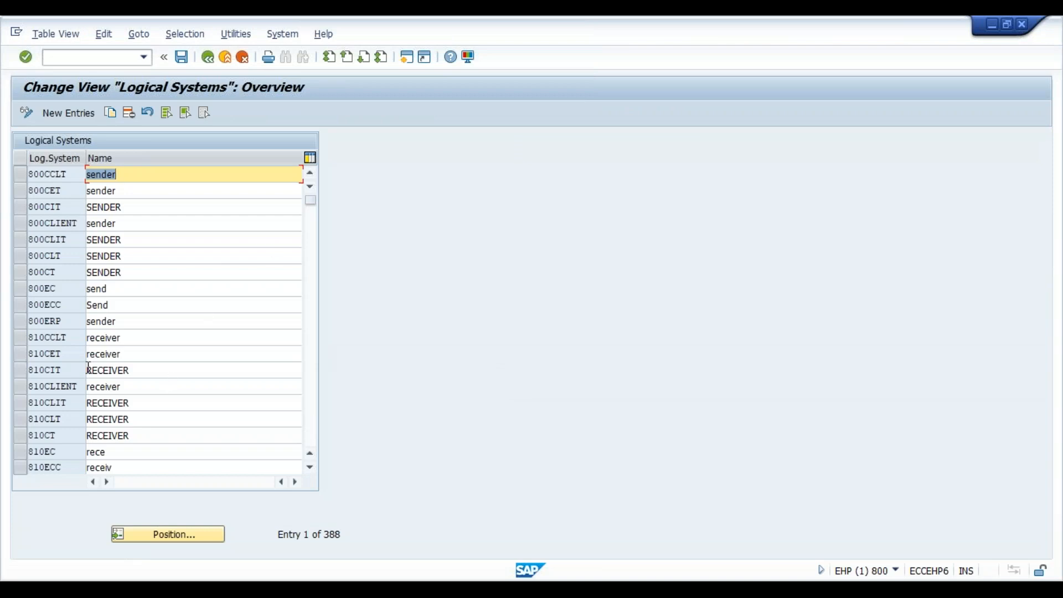
- Create a new logical system entry eccehp6 with the name Sending System
{"action": "left_click", "coordinate": [312, 469]}
{"action": "left_click", "coordinate": [311, 468]}
{"action": "left_click", "coordinate": [311, 469]}
{"action": "left_click", "coordinate": [312, 468]}
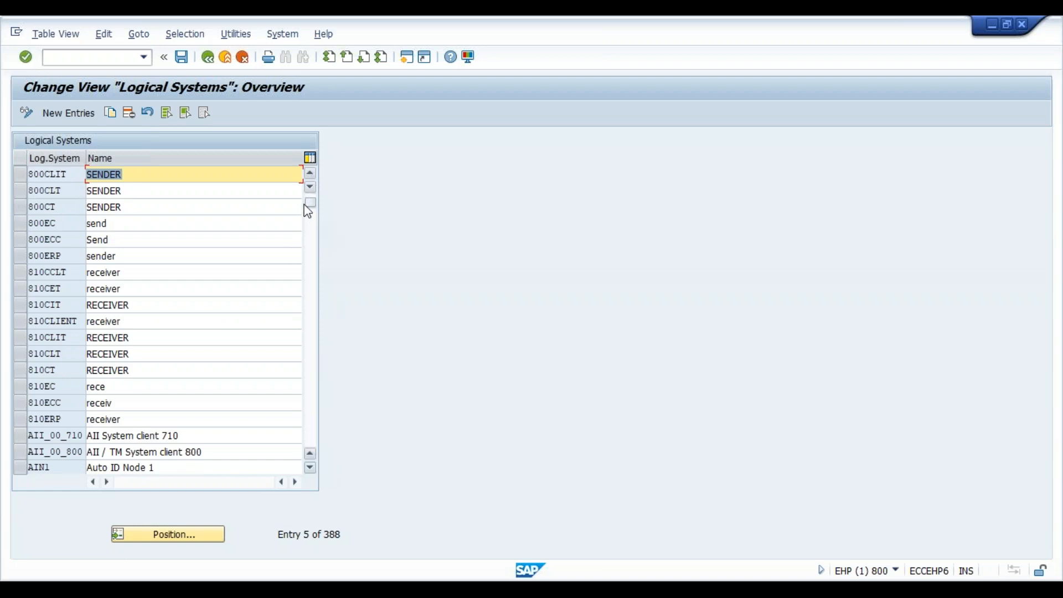
{"action": "left_click_drag", "start_coordinate": [307, 212], "coordinate": [374, 454]}
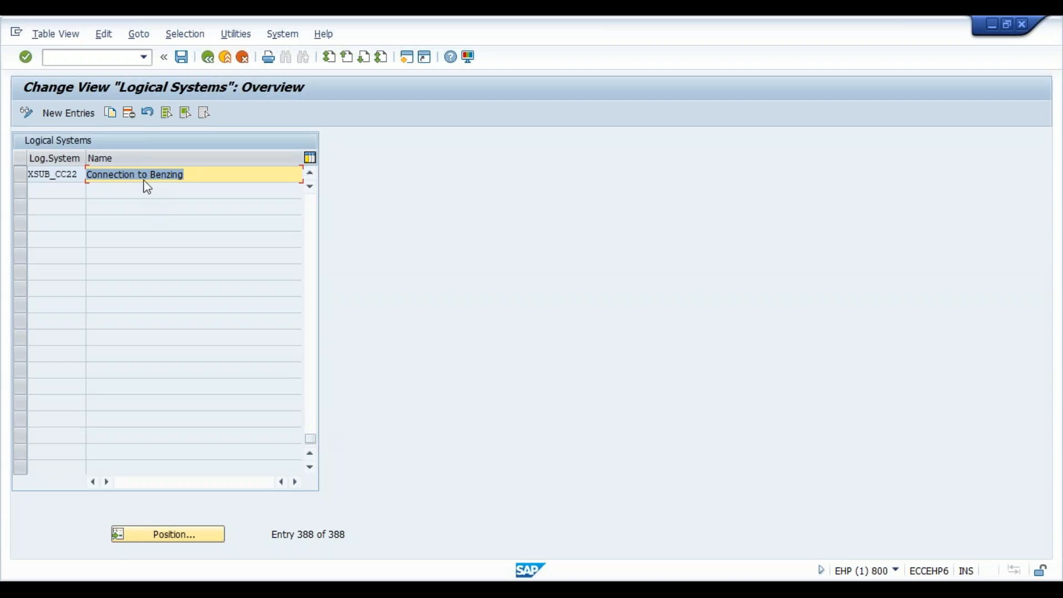
{"action": "left_click", "coordinate": [92, 115]}
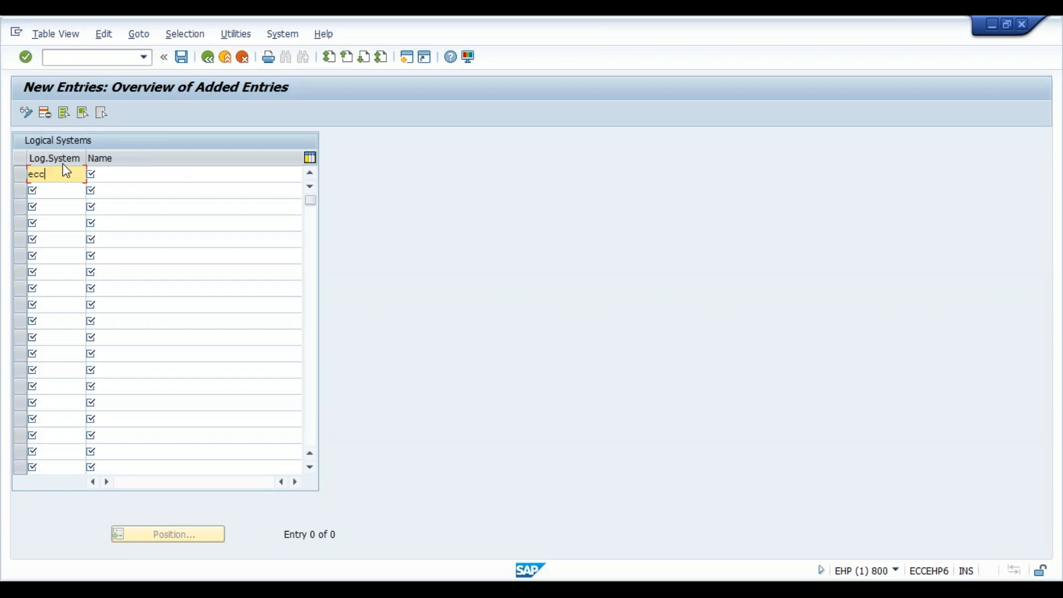
{"action": "type", "text": "eccehp"}
{"action": "key", "text": "Tab"}
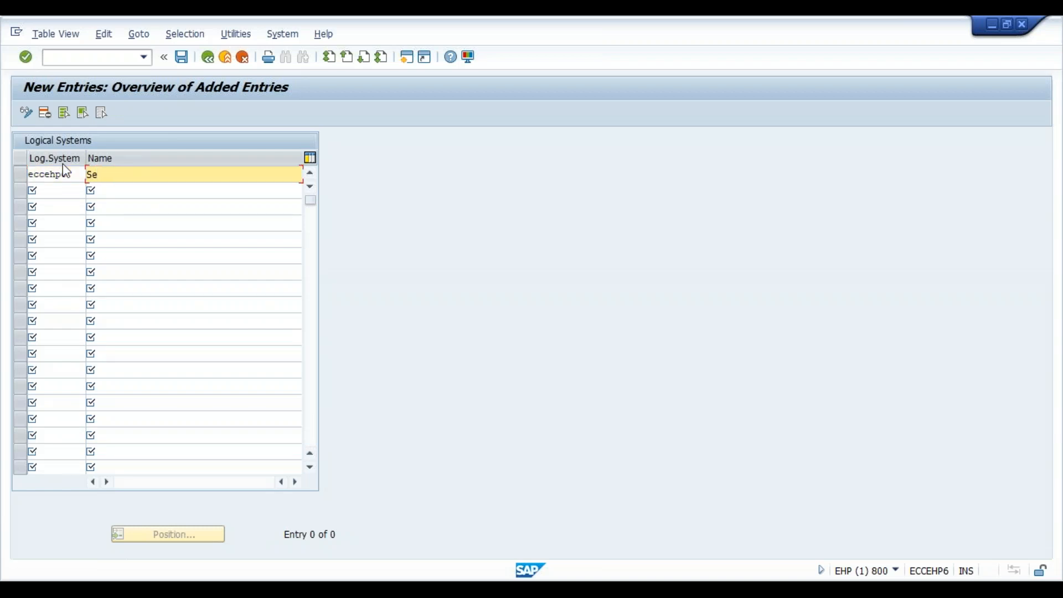
{"action": "type", "text": "Sending System"}
{"action": "key", "text": "Tab"}
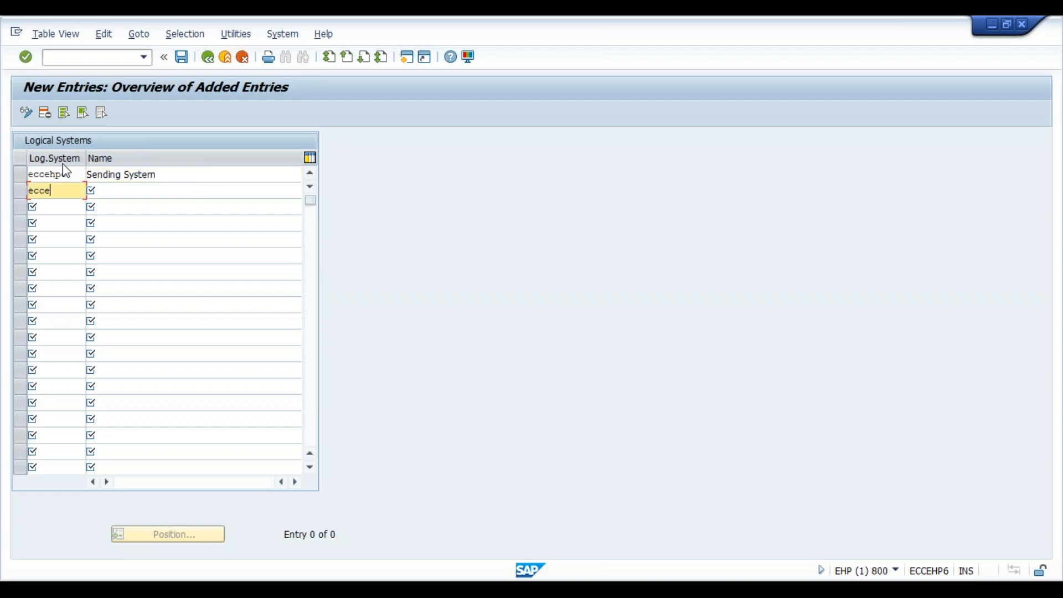
- Add a second logical system entry eccehp4 with the name Receiving System
{"action": "type", "text": "eccehp4"}
{"action": "key", "text": "Tab"}
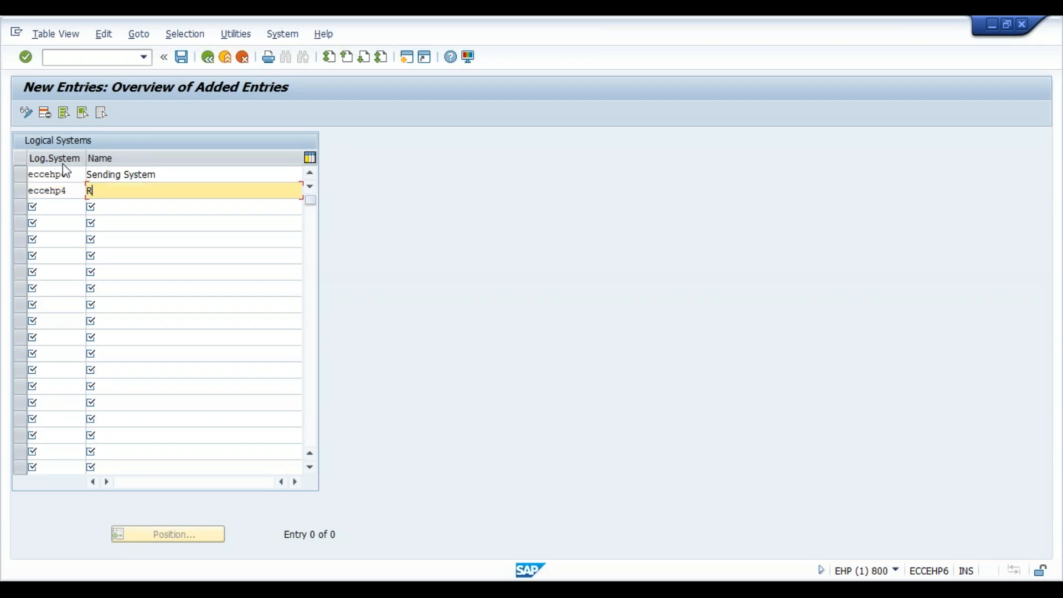
{"action": "type", "text": "Receiving System"}
- Save the new logical systems under the proposed workbench request and return to the implementation guide
{"action": "left_click", "coordinate": [182, 58]}
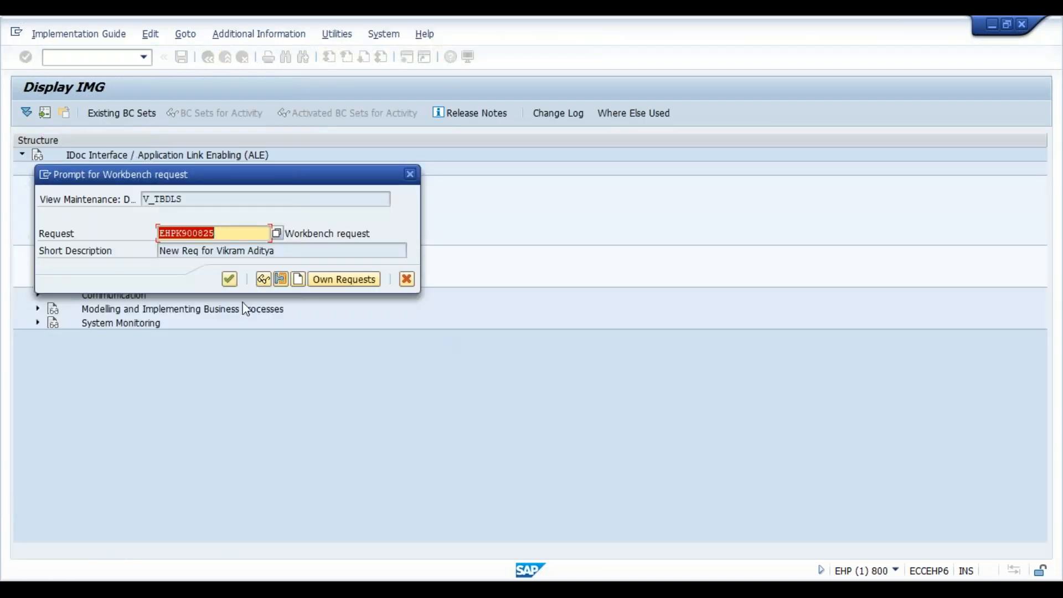
{"action": "left_click", "coordinate": [230, 285]}
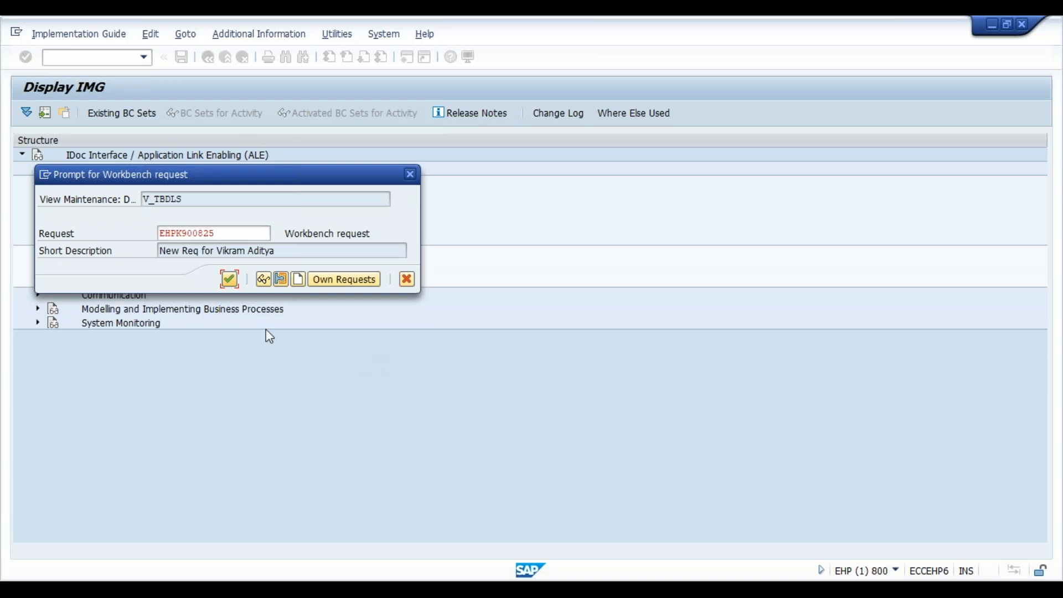
{"action": "left_click", "coordinate": [231, 283]}
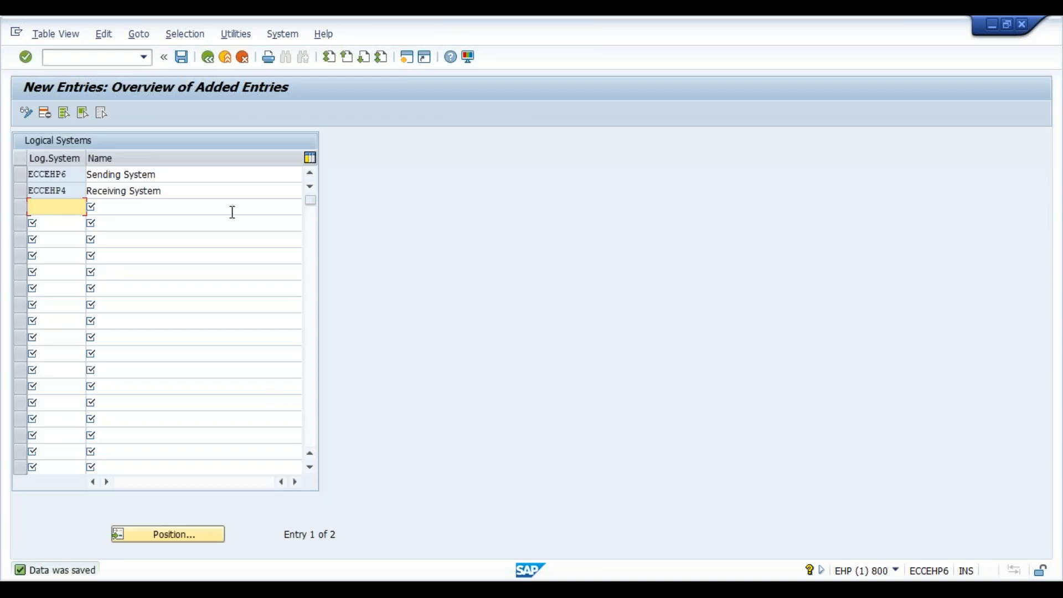
{"action": "left_click", "coordinate": [209, 58]}
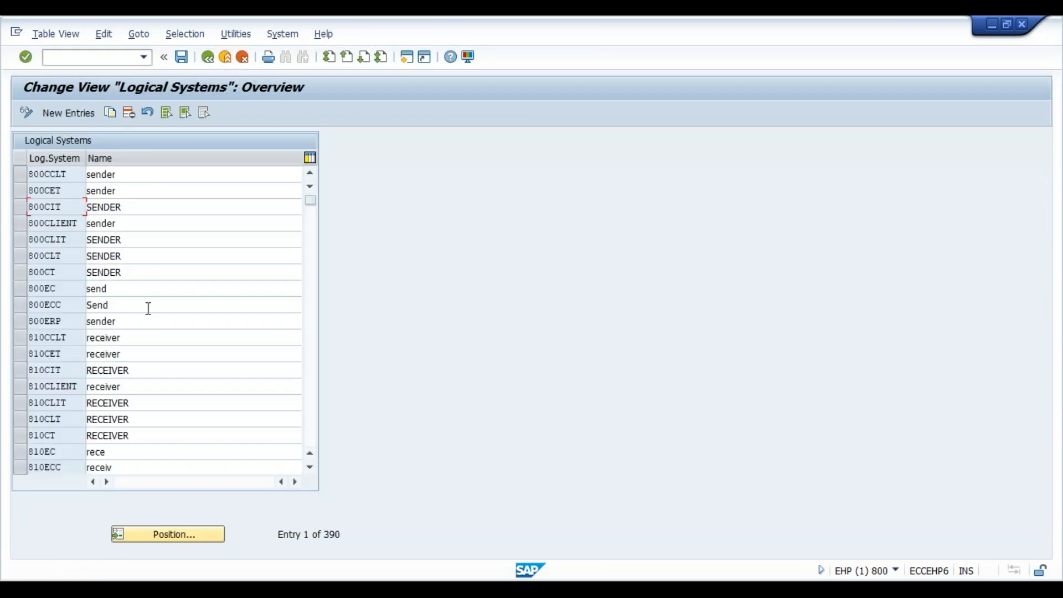
{"action": "left_click", "coordinate": [208, 57]}
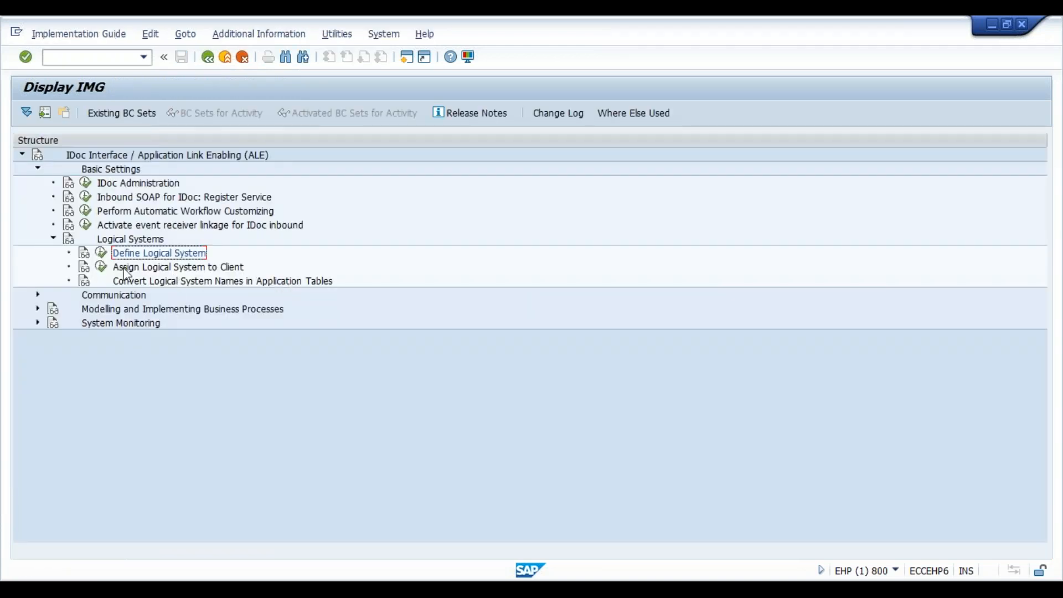
- Run Assign Logical System to Client and accept the cross-client table caution
{"action": "left_click", "coordinate": [101, 267]}
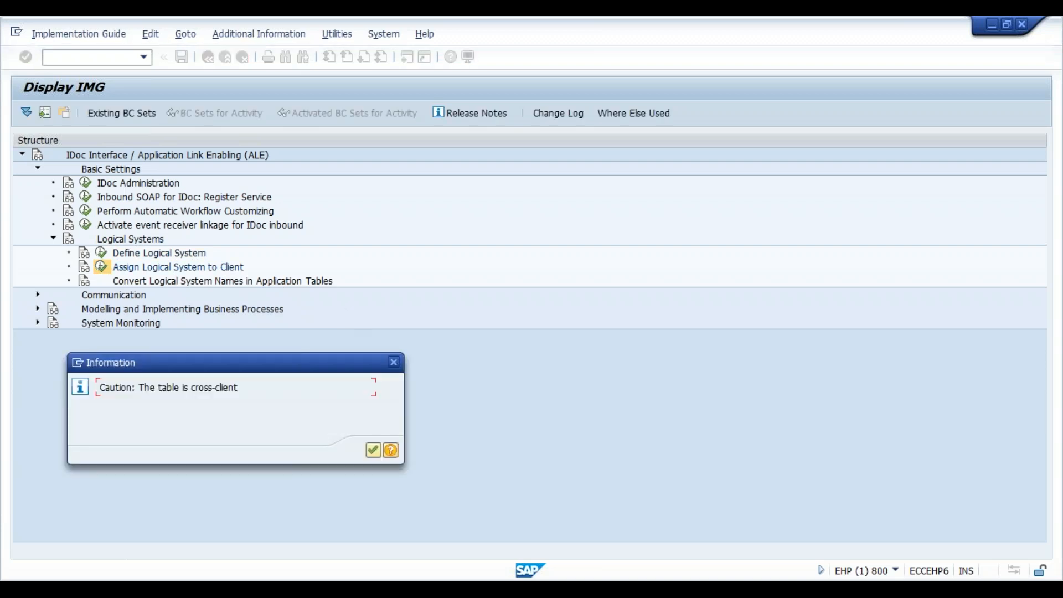
{"action": "left_click", "coordinate": [372, 449]}
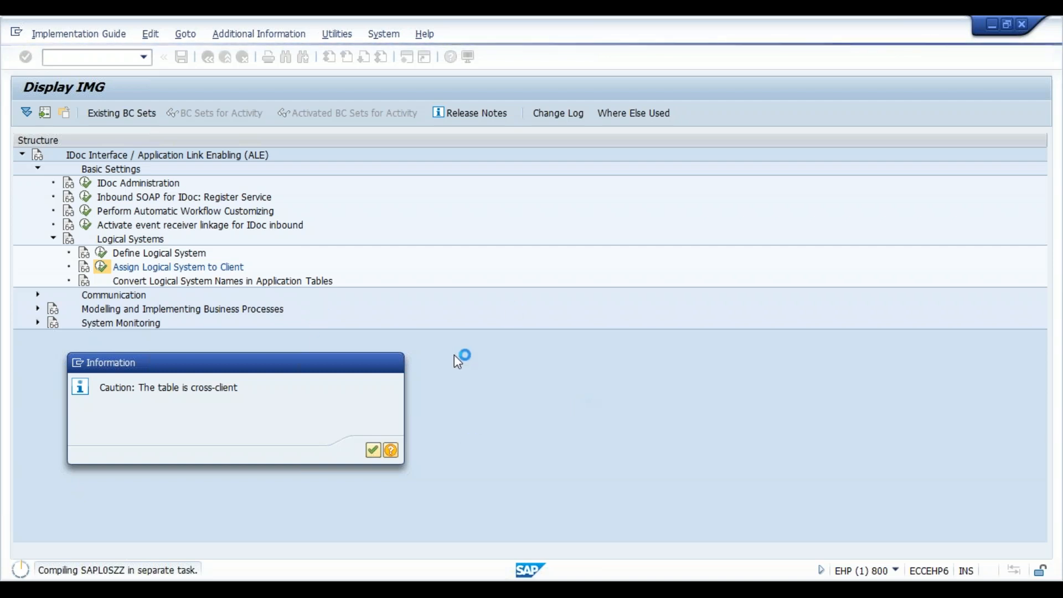
{"action": "key", "text": "Return"}
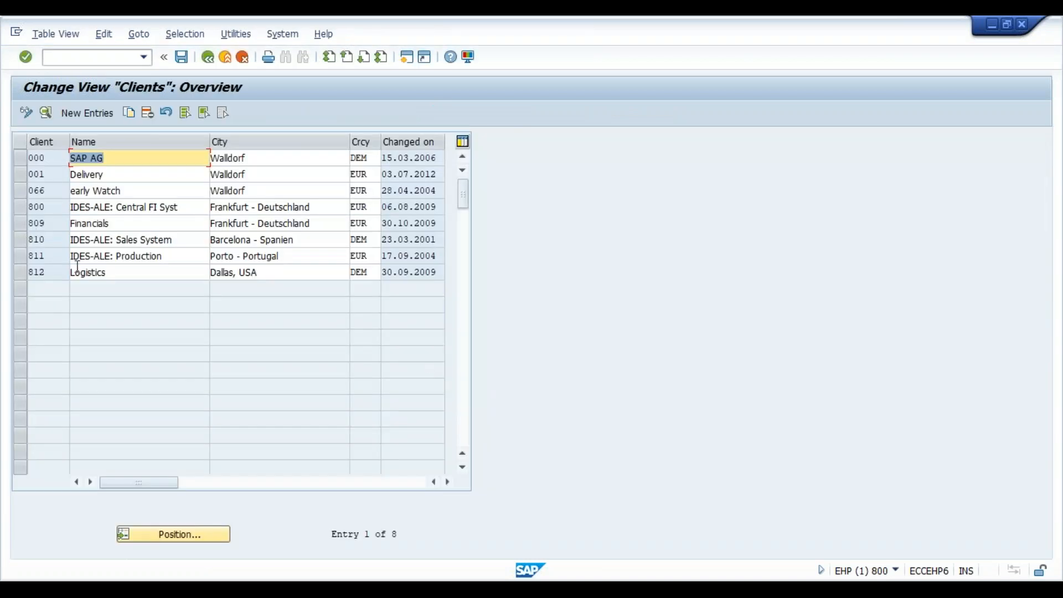
- Check the details of client 066, including its logical system assignment, and return to the client overview
{"action": "left_click", "coordinate": [57, 206]}
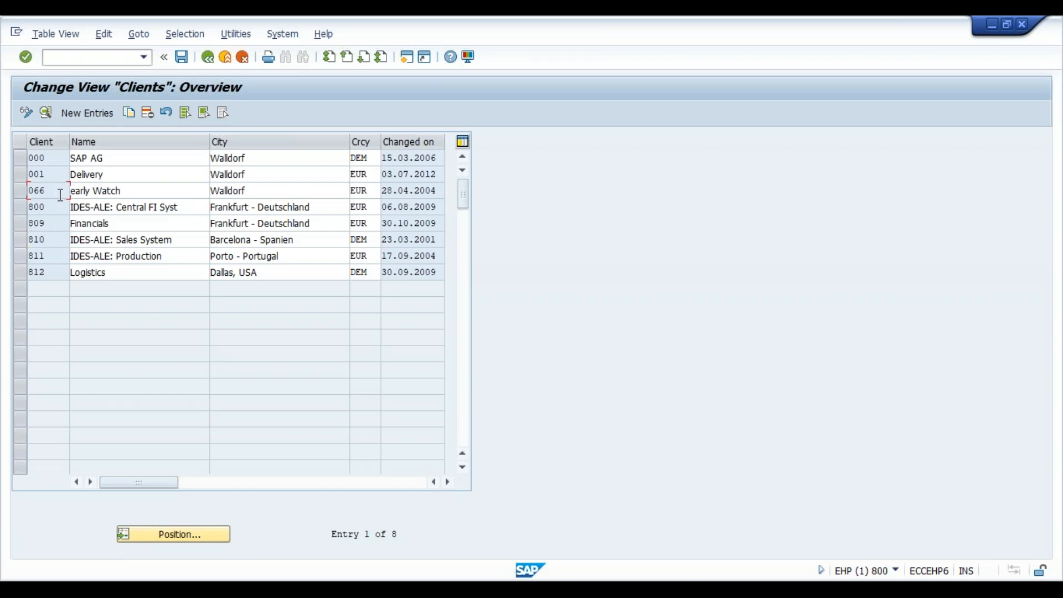
{"action": "double_click", "coordinate": [49, 191]}
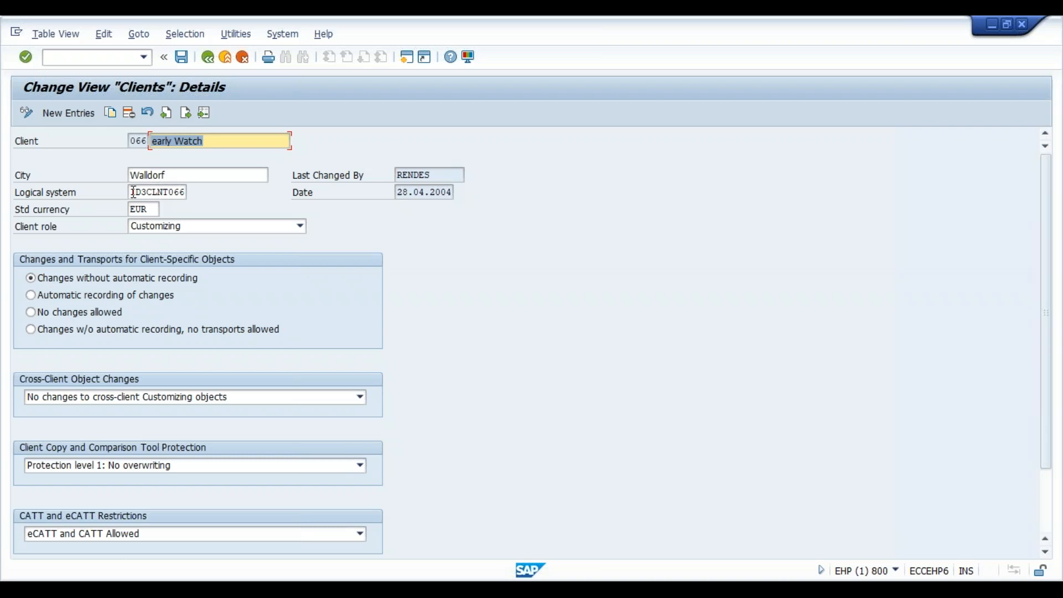
{"action": "left_click", "coordinate": [211, 59]}
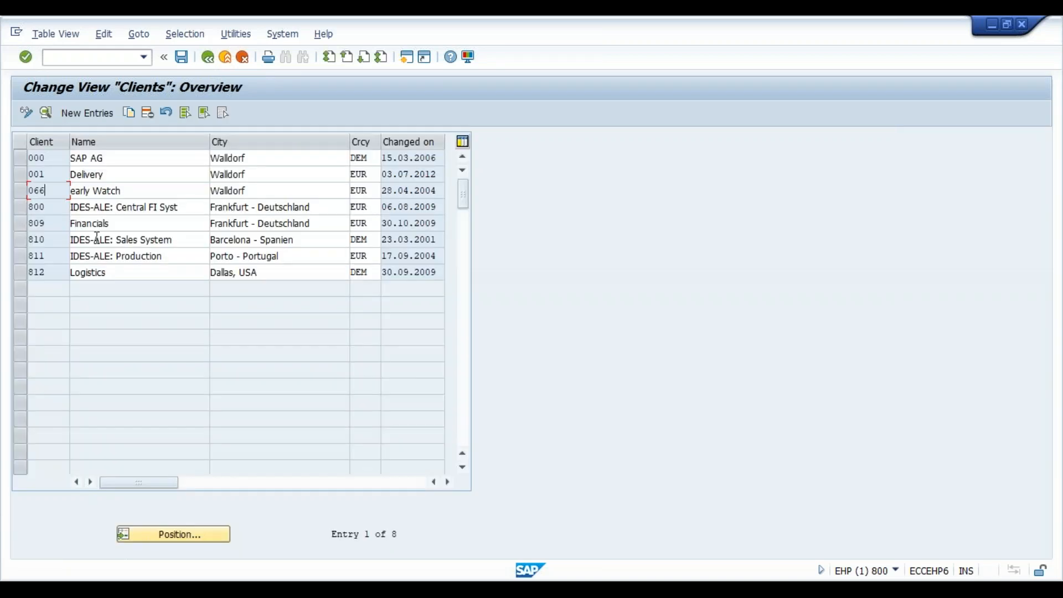
- Check the logical system assignment in the details of client 809 and return to the client overview
{"action": "double_click", "coordinate": [46, 224]}
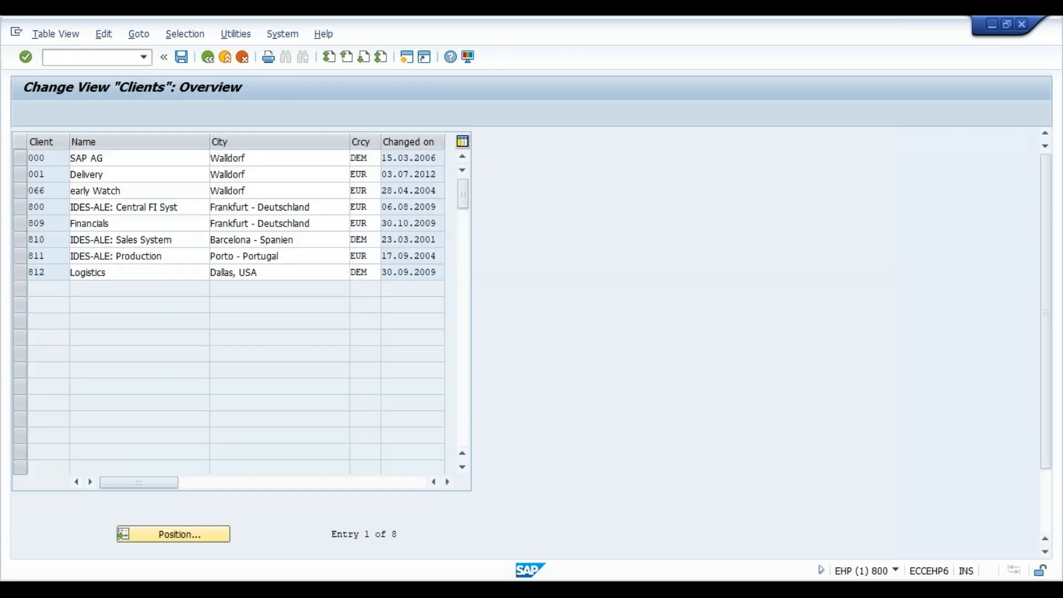
{"action": "left_click", "coordinate": [183, 192]}
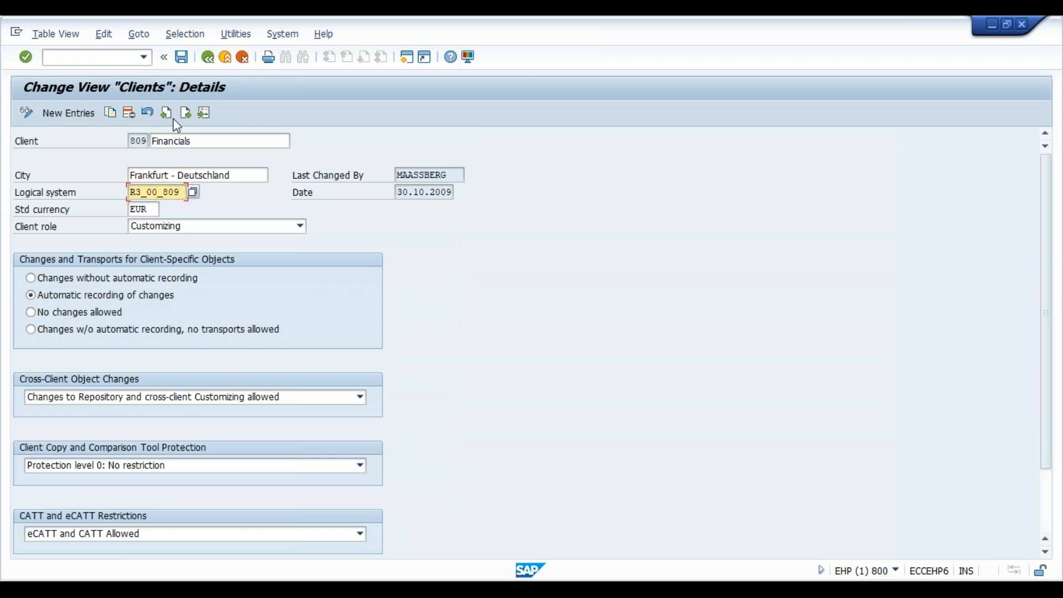
{"action": "left_click", "coordinate": [209, 62]}
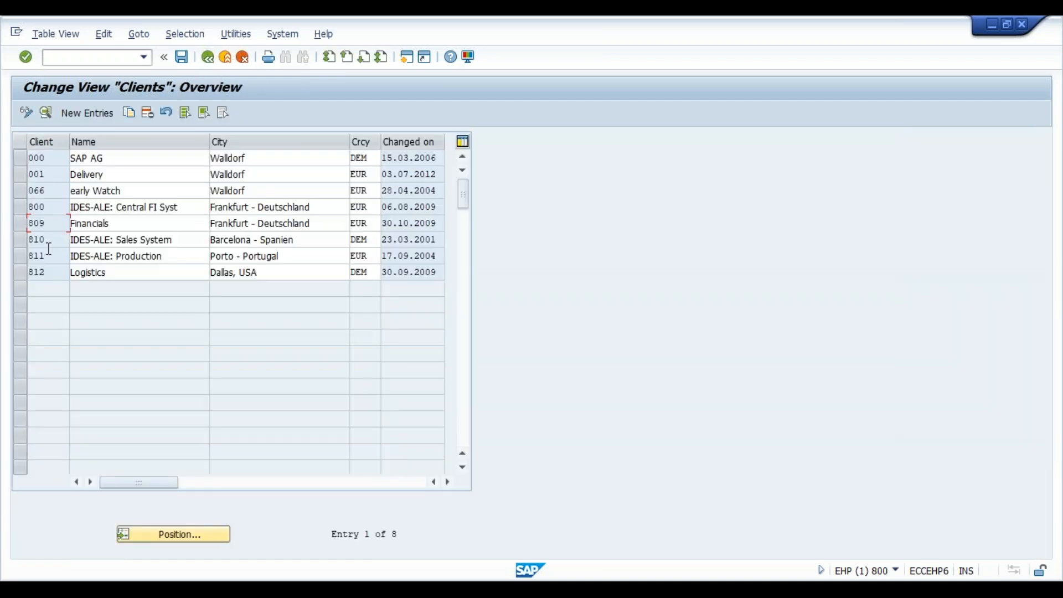
- Assign logical system ECCEHP6 to client 066, choosing it from the possible entries filtered with ecc*
{"action": "double_click", "coordinate": [45, 193]}
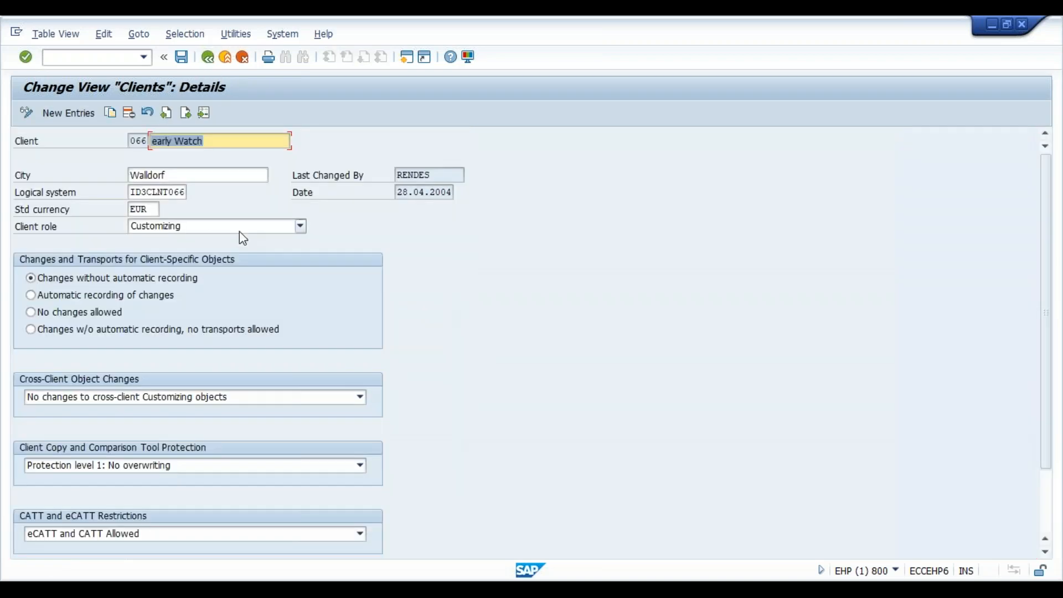
{"action": "left_click", "coordinate": [186, 192]}
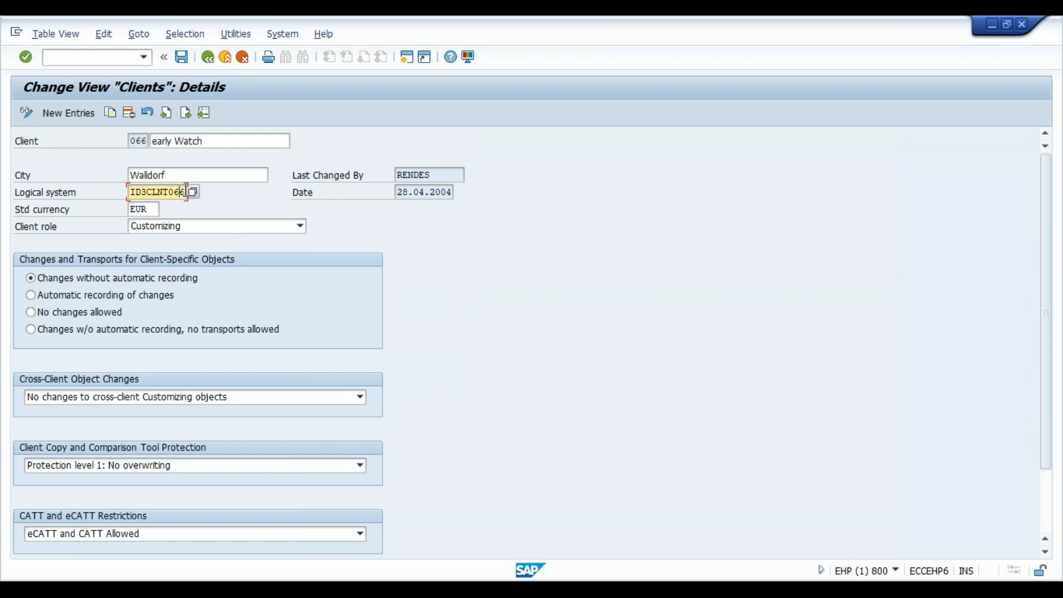
{"action": "key", "text": "BackSpace"}
{"action": "key", "text": "BackSpace"}
{"action": "key", "text": "BackSpace"}
{"action": "key", "text": "BackSpace"}
{"action": "key", "text": "BackSpace"}
{"action": "key", "text": "BackSpace"}
{"action": "key", "text": "BackSpace"}
{"action": "key", "text": "BackSpace"}
{"action": "key", "text": "BackSpace"}
{"action": "key", "text": "BackSpace"}
{"action": "type", "text": "ecc"}
{"action": "left_click", "coordinate": [193, 193]}
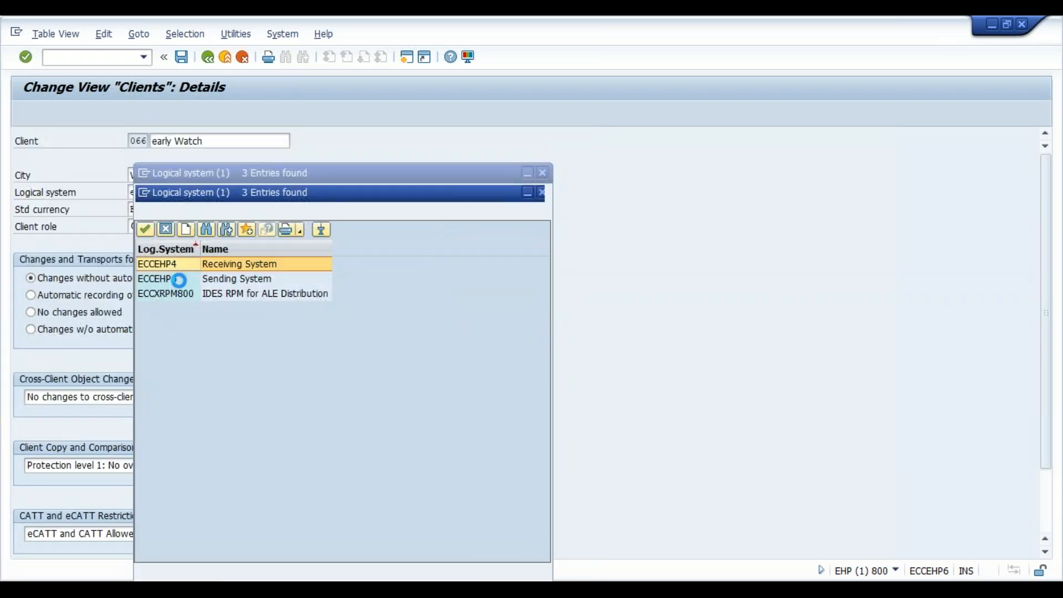
{"action": "left_click", "coordinate": [177, 279]}
{"action": "double_click", "coordinate": [199, 279]}
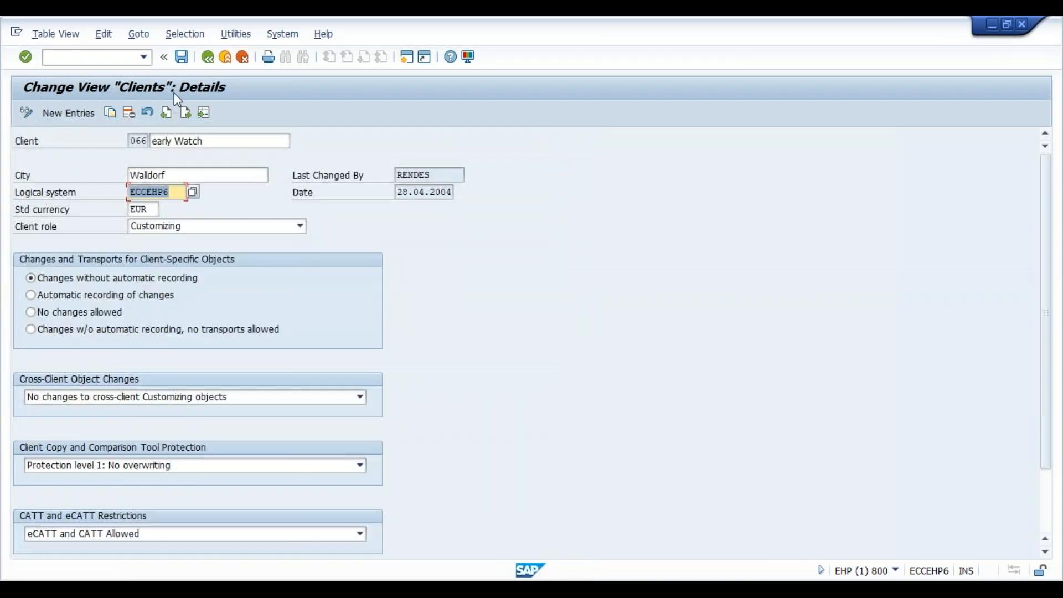
- Save the client 066 assignment, accept the logical system caution and return to the client overview
{"action": "left_click", "coordinate": [183, 62]}
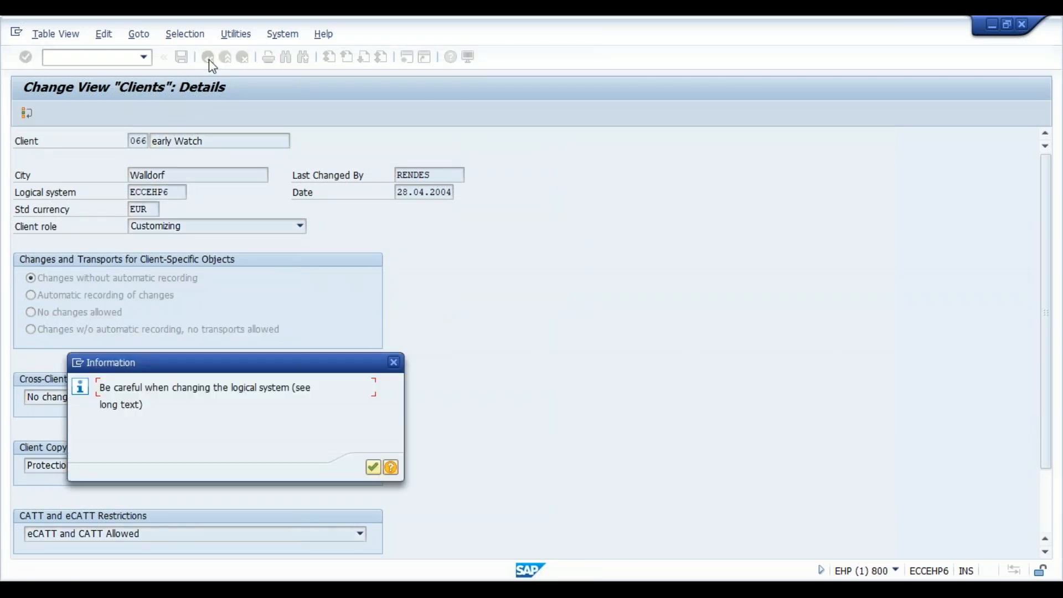
{"action": "key", "text": "Return"}
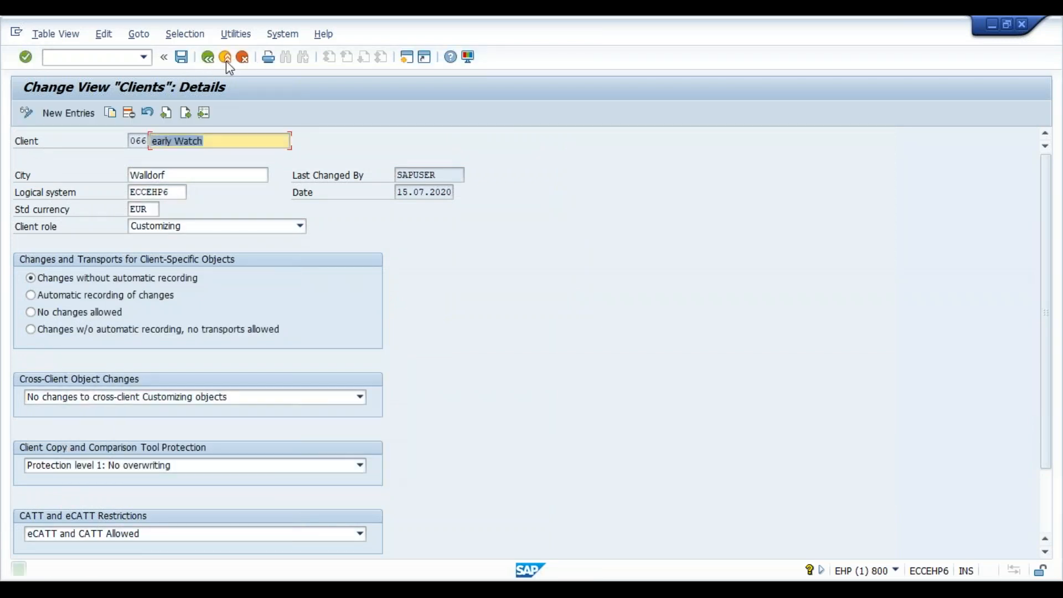
{"action": "key", "text": "F3"}
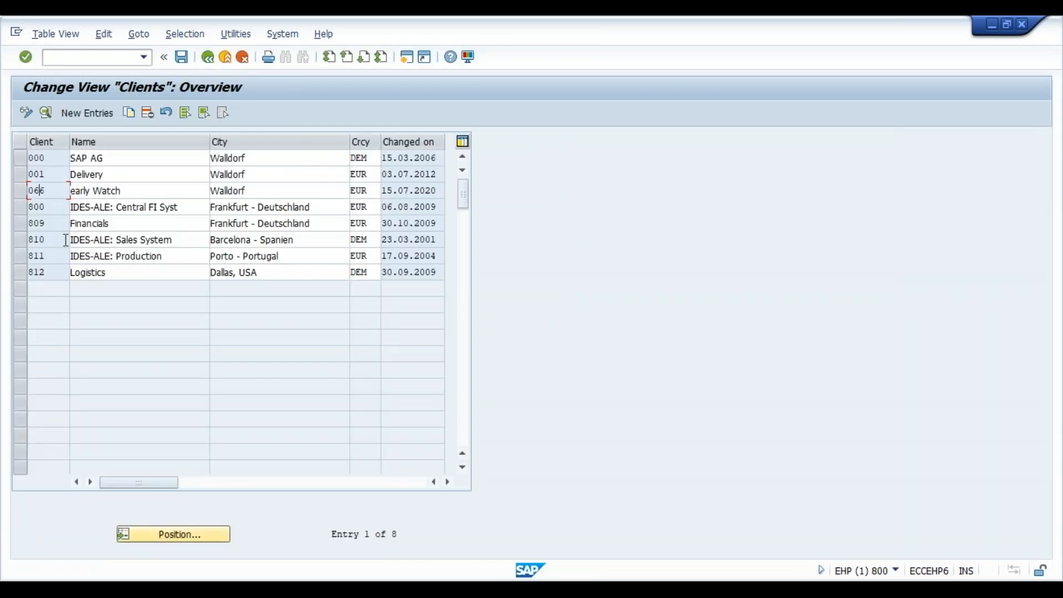
- Assign logical system ECCEHP4 to client 809, choosing it from the possible entries filtered with ecc*
{"action": "double_click", "coordinate": [47, 224]}
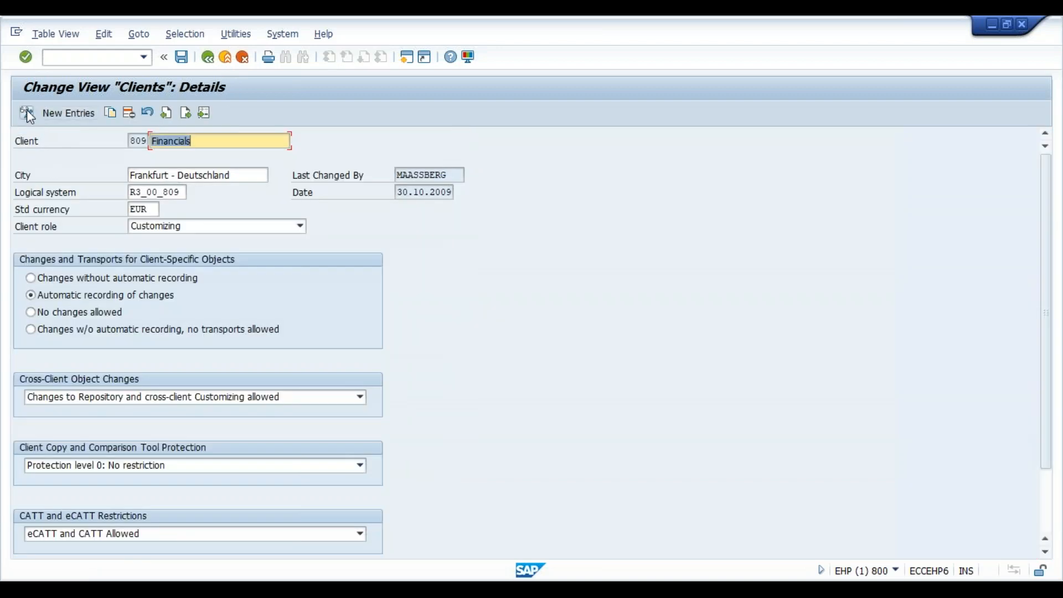
{"action": "left_click", "coordinate": [184, 191]}
{"action": "key", "text": "BackSpace"}
{"action": "key", "text": "BackSpace"}
{"action": "key", "text": "BackSpace"}
{"action": "key", "text": "BackSpace"}
{"action": "key", "text": "BackSpace"}
{"action": "key", "text": "BackSpace"}
{"action": "key", "text": "BackSpace"}
{"action": "key", "text": "BackSpace"}
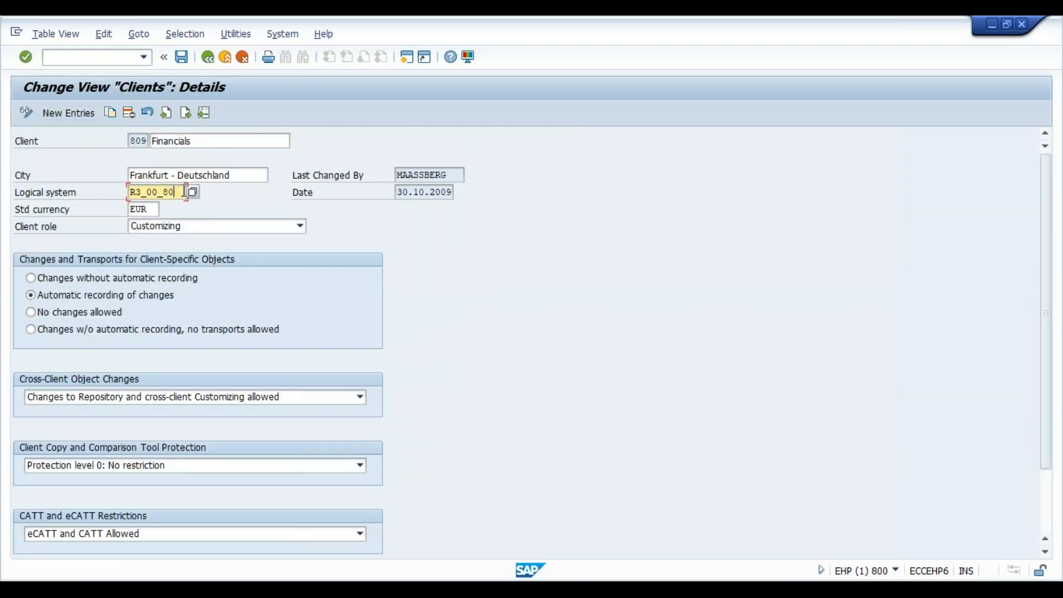
{"action": "key", "text": "BackSpace"}
{"action": "type", "text": "e"}
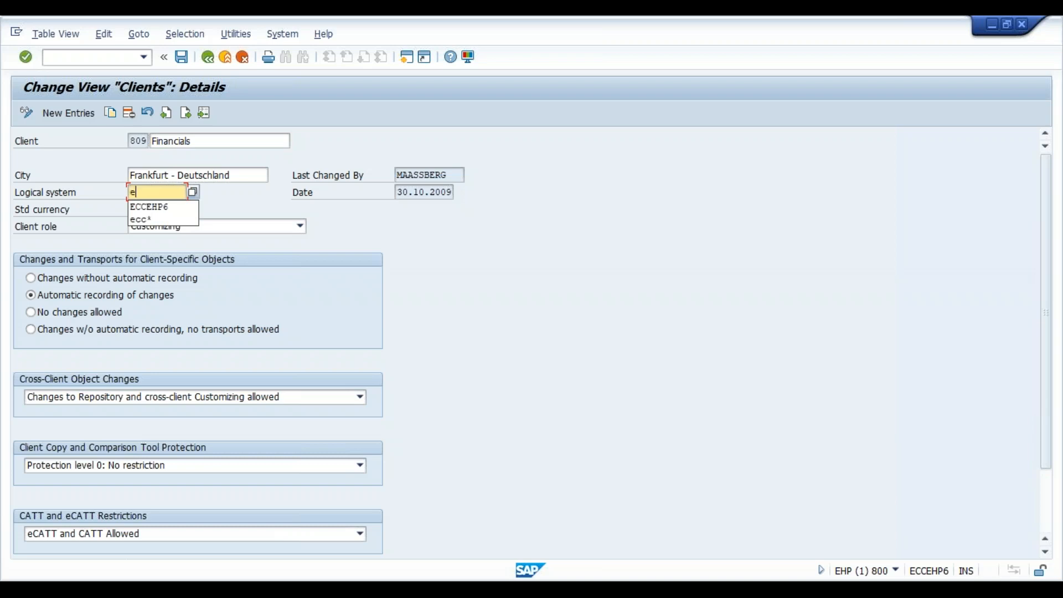
{"action": "left_click", "coordinate": [180, 220]}
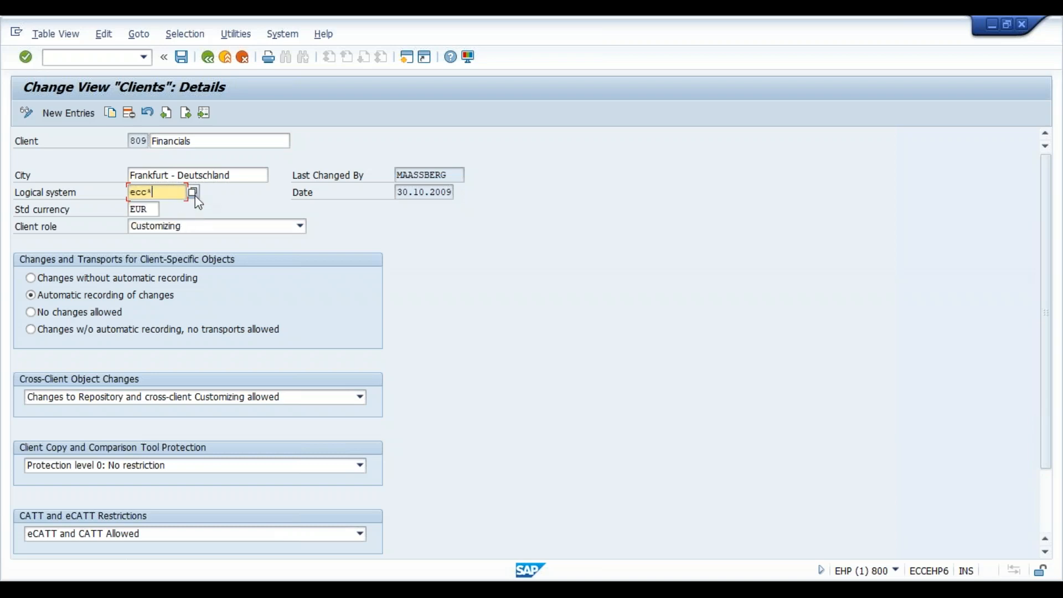
{"action": "left_click", "coordinate": [193, 192]}
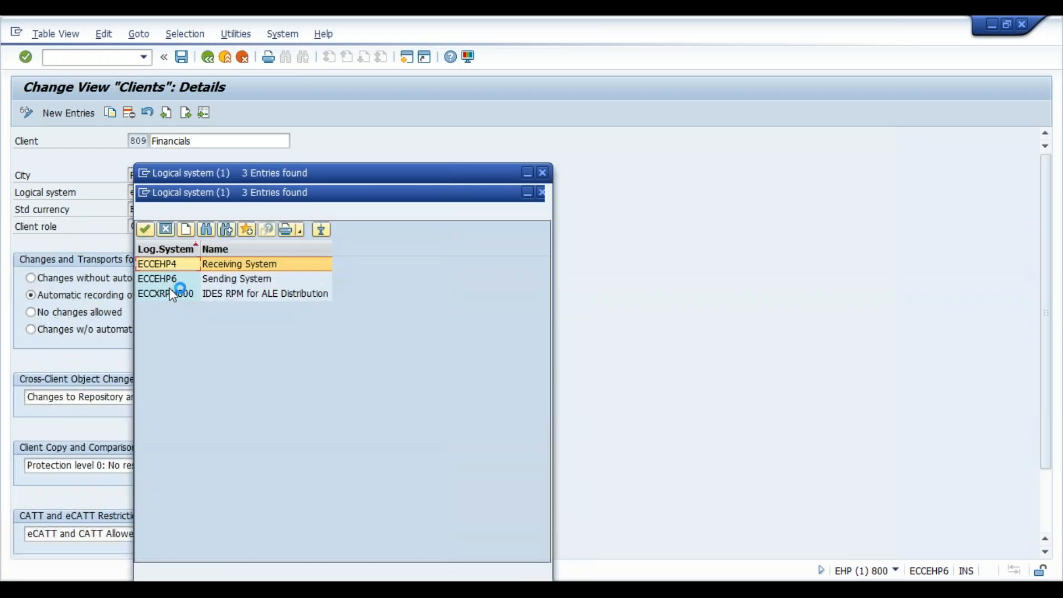
{"action": "key", "text": "Return"}
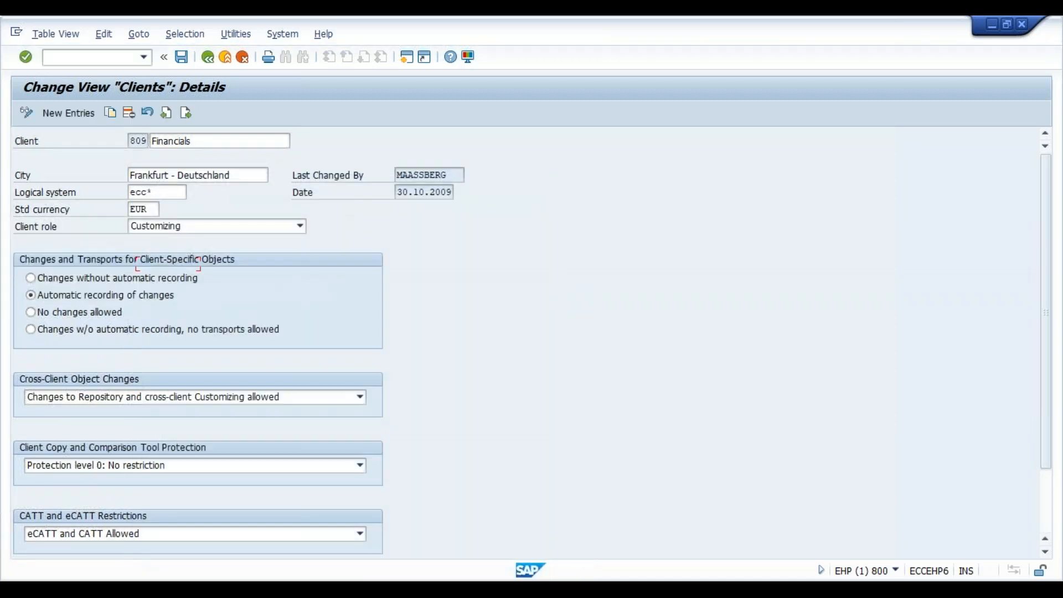
- Save the client 809 assignment, accept the caution and go back to the implementation guide
{"action": "left_click", "coordinate": [180, 62]}
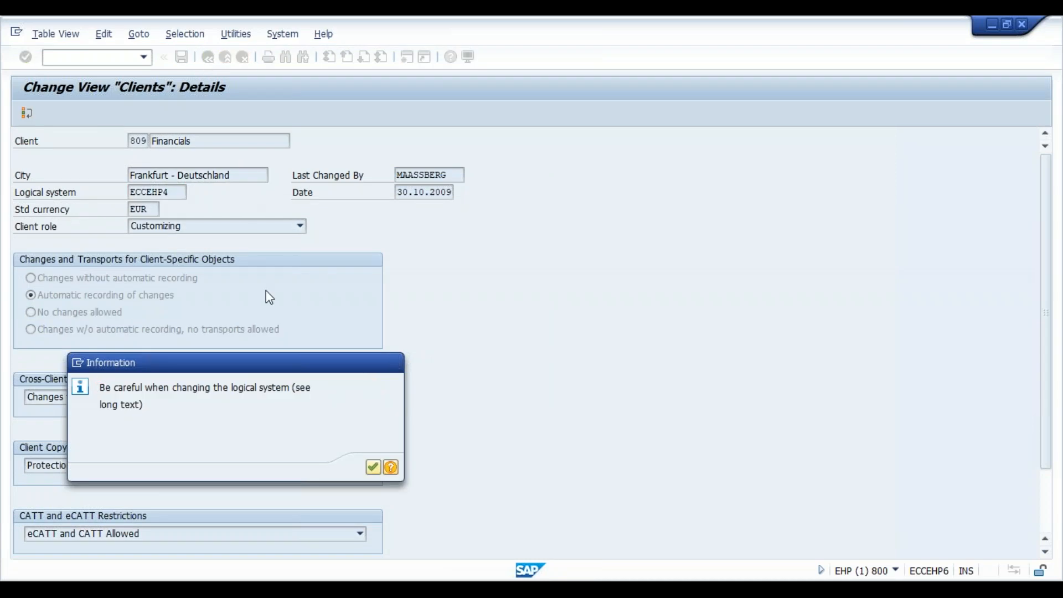
{"action": "key", "text": "Return"}
{"action": "left_click", "coordinate": [212, 61]}
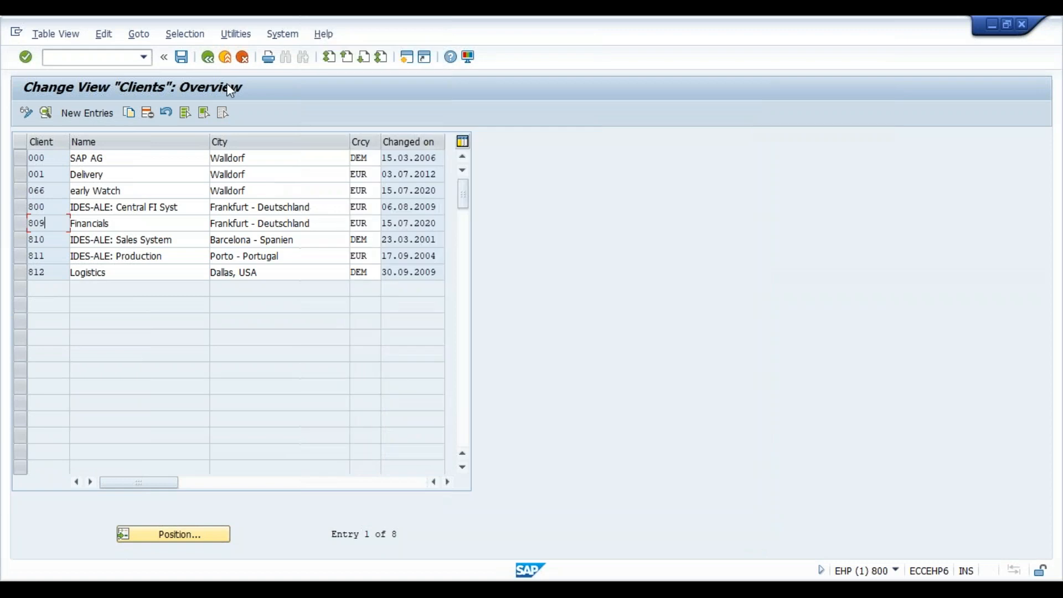
{"action": "left_click", "coordinate": [208, 57]}
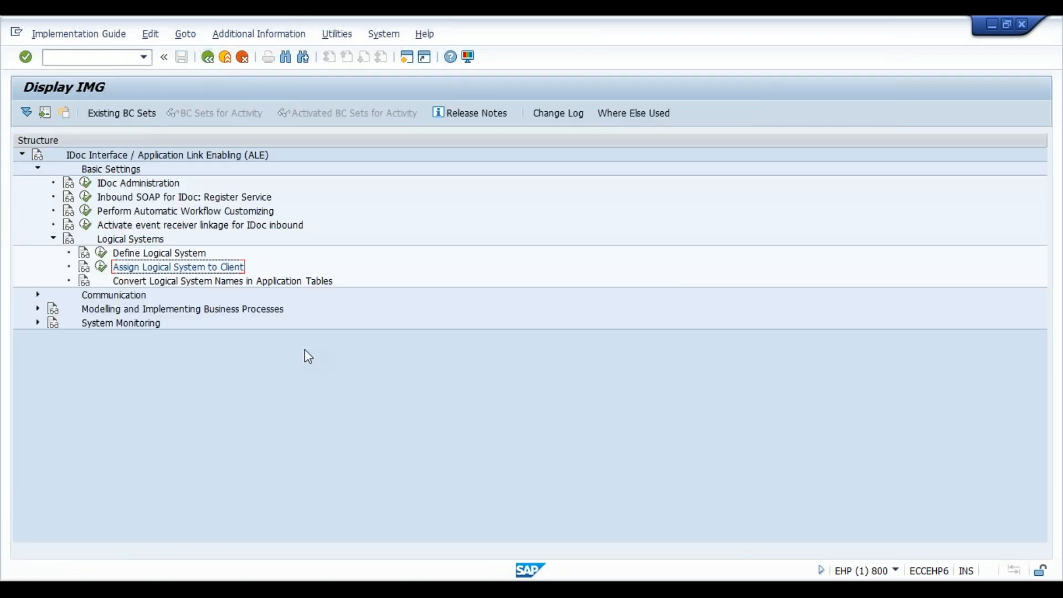
- Run Create RFC Connections from the Communication settings and expand the ABAP Connections list
{"action": "left_click", "coordinate": [38, 296]}
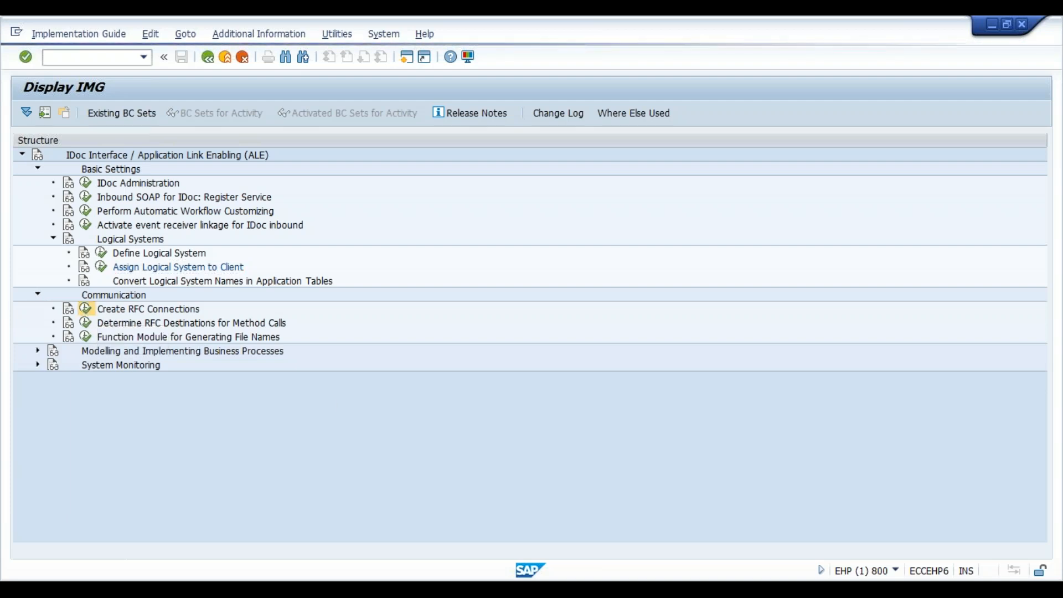
{"action": "left_click", "coordinate": [86, 309]}
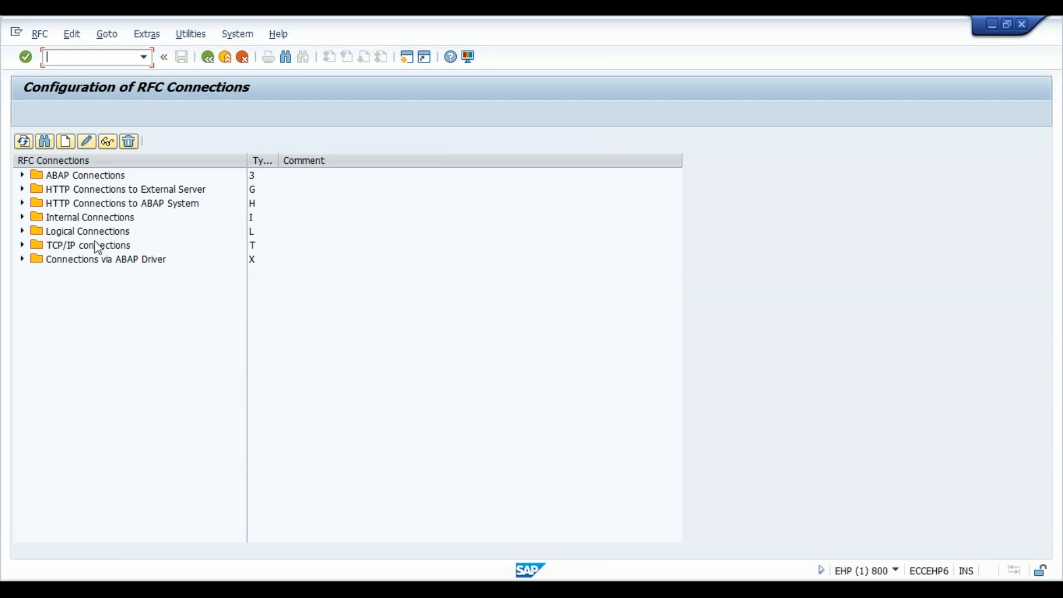
{"action": "left_click", "coordinate": [21, 175]}
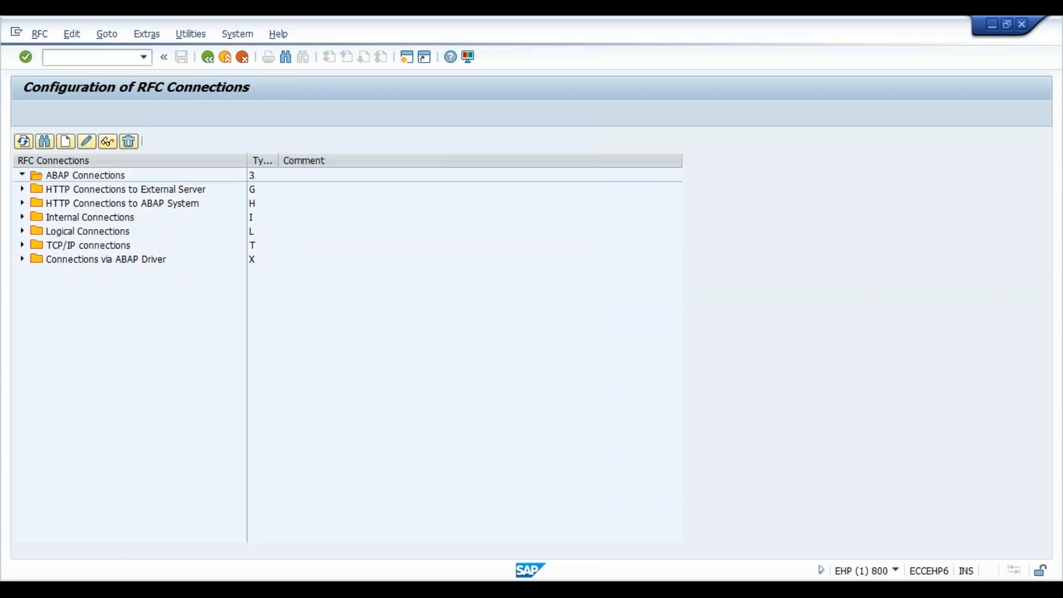
- Create a new RFC destination named jh_conn with connection type 3
{"action": "left_click", "coordinate": [65, 142]}
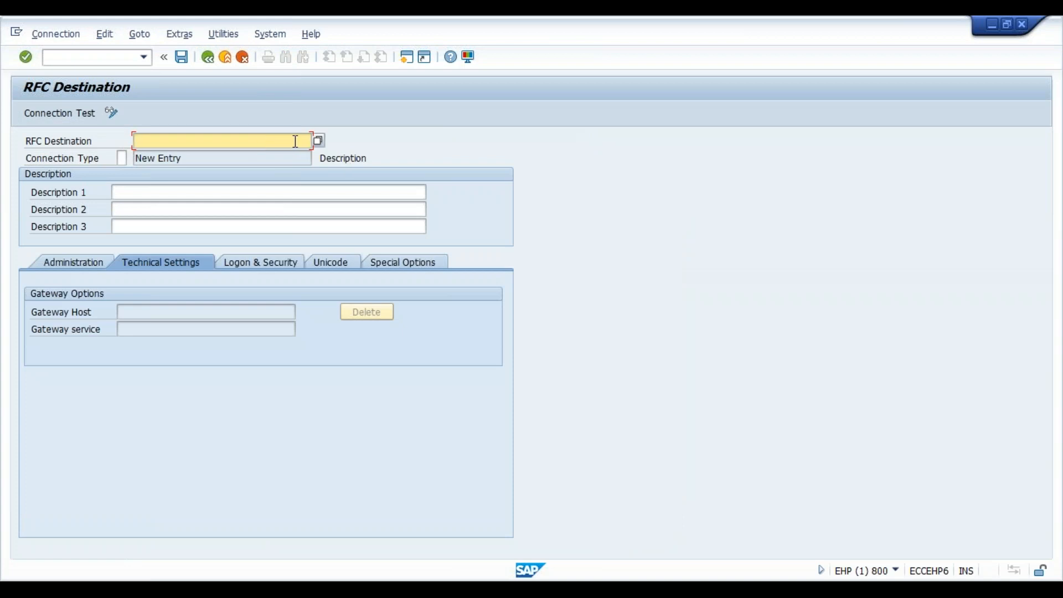
{"action": "type", "text": "jh"}
{"action": "type", "text": "_conn"}
{"action": "key", "text": "Tab"}
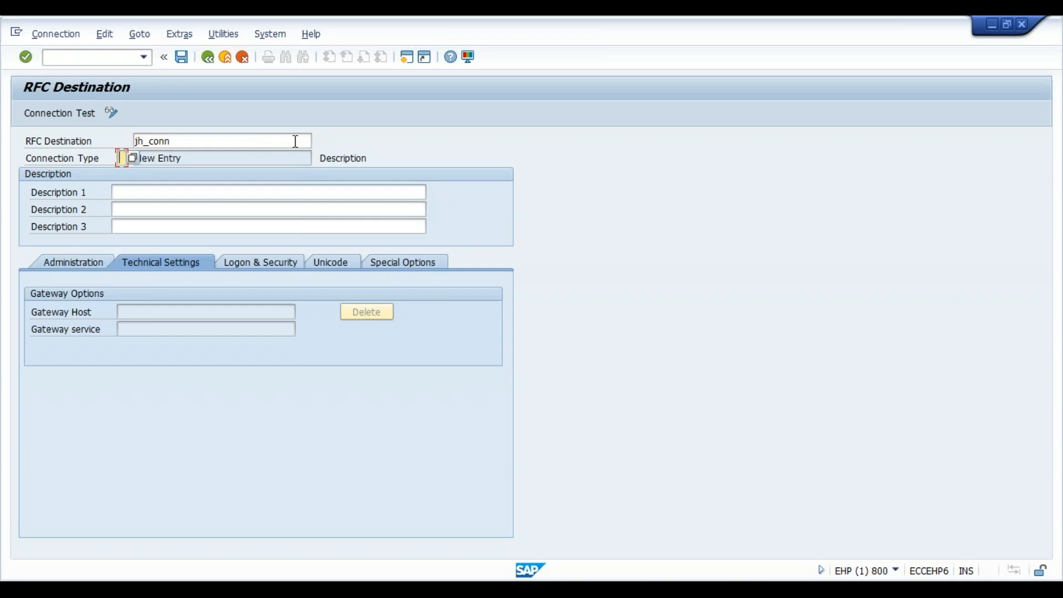
{"action": "left_click", "coordinate": [132, 158]}
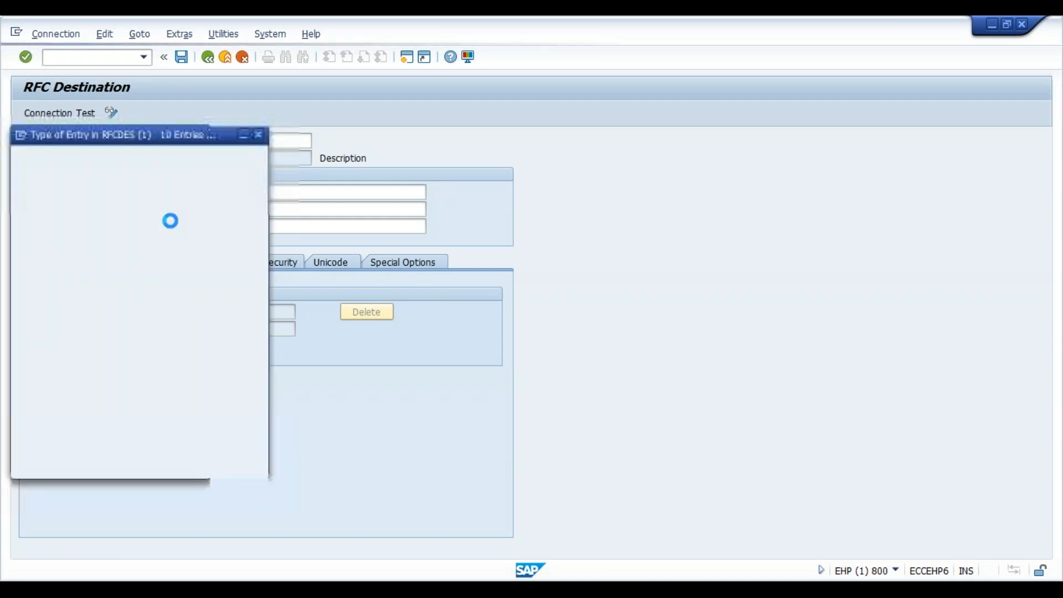
{"action": "left_click", "coordinate": [129, 205]}
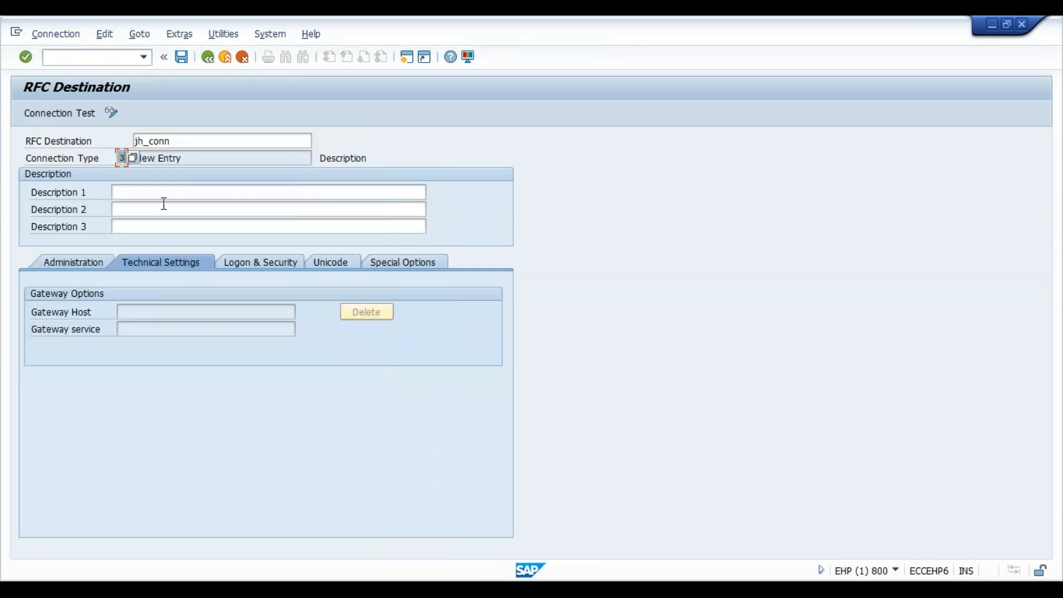
- Describe the RFC destination as "jh ehp6 to ehp4", confirm the entries and decline the detailed connection error description
{"action": "left_click", "coordinate": [164, 194]}
{"action": "type", "text": "jh e"}
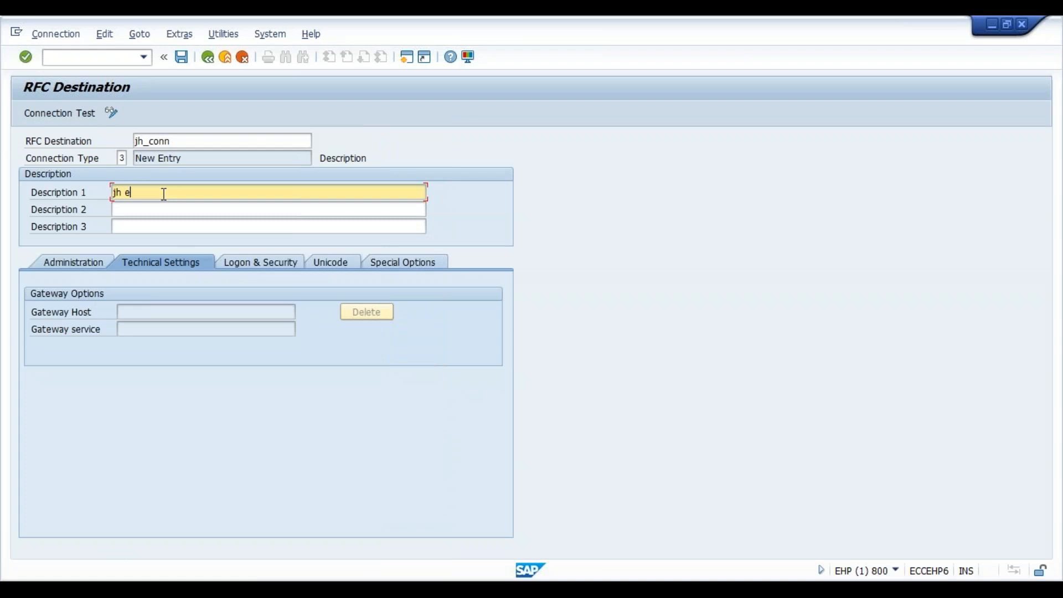
{"action": "type", "text": "cc hp6 to ehp4"}
{"action": "key", "text": "Return"}
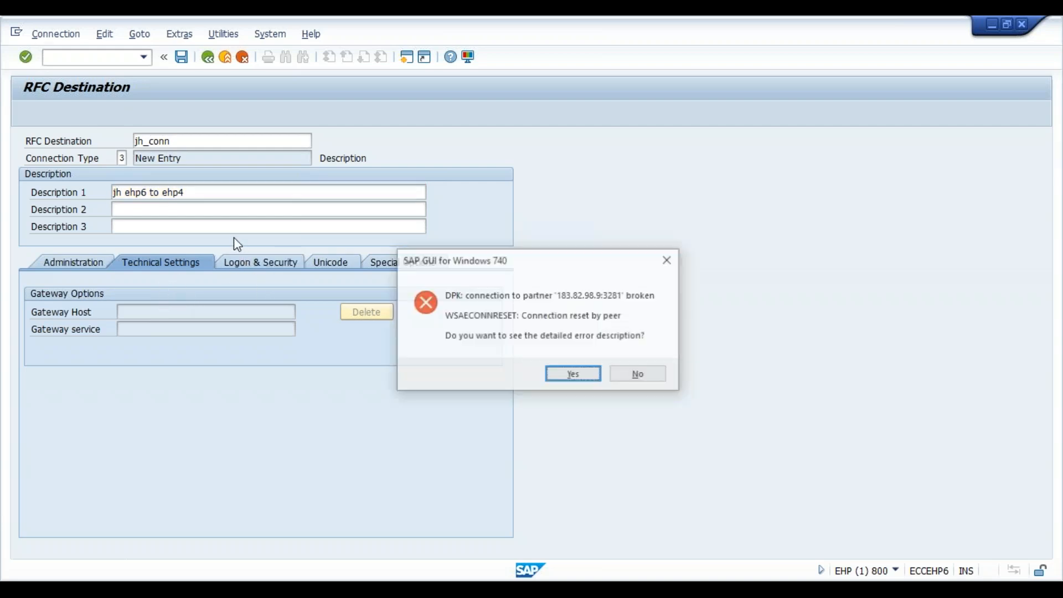
{"action": "left_click", "coordinate": [643, 375]}
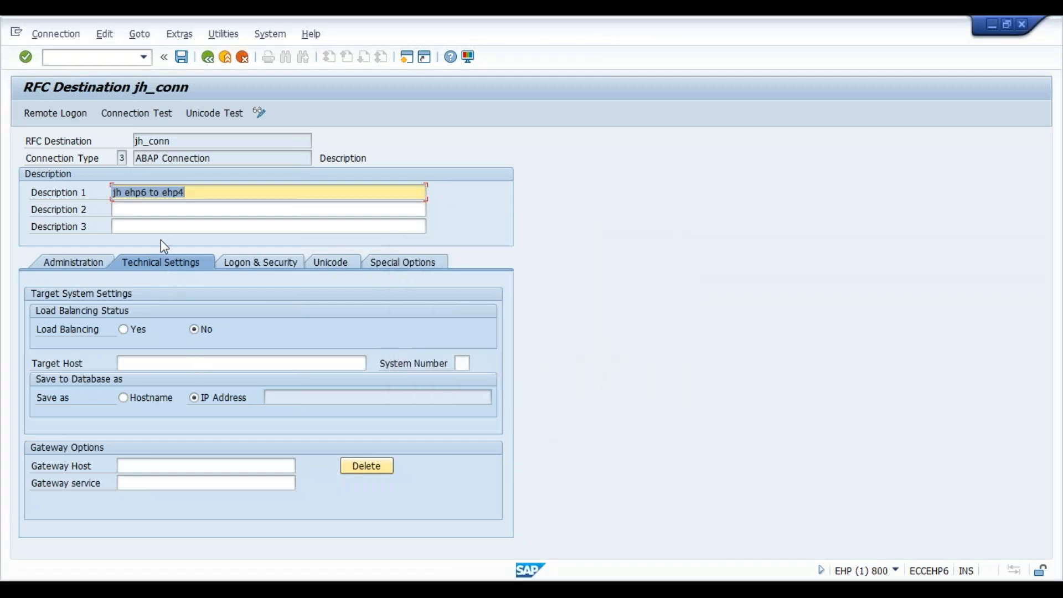
- Look up the server address of the ECC6.0 EHP4 connection in SAP Logon and return to the RFC destination
{"action": "left_click", "coordinate": [190, 361]}
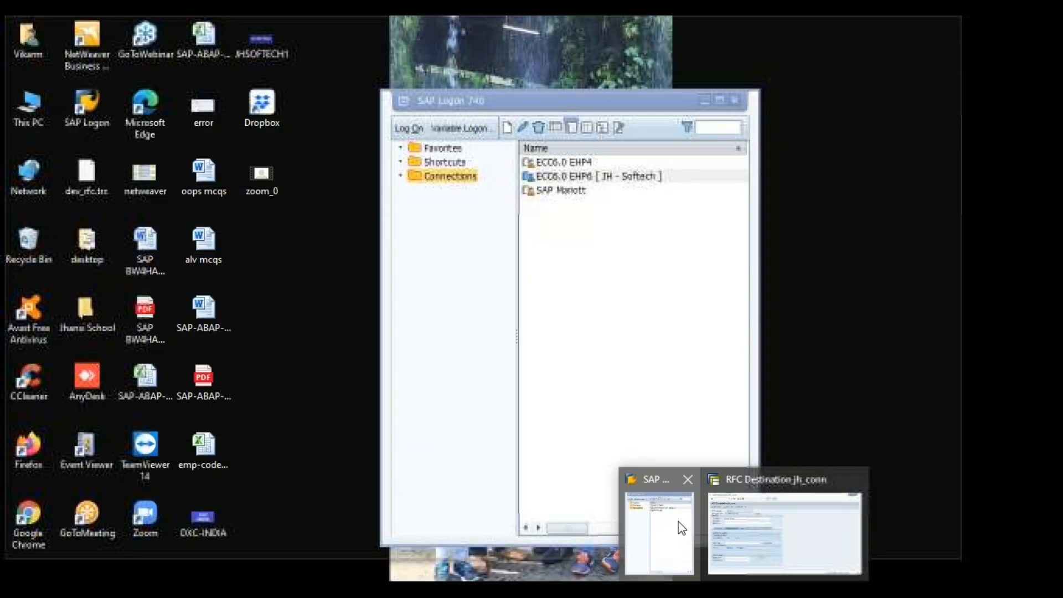
{"action": "left_click", "coordinate": [681, 527]}
{"action": "left_click", "coordinate": [637, 162]}
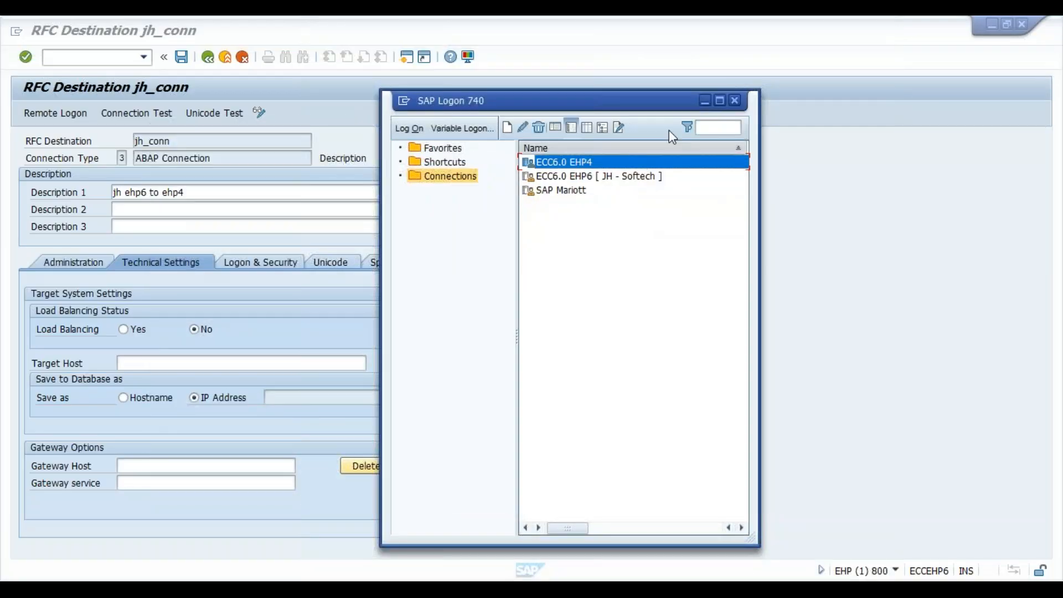
{"action": "left_click", "coordinate": [719, 101]}
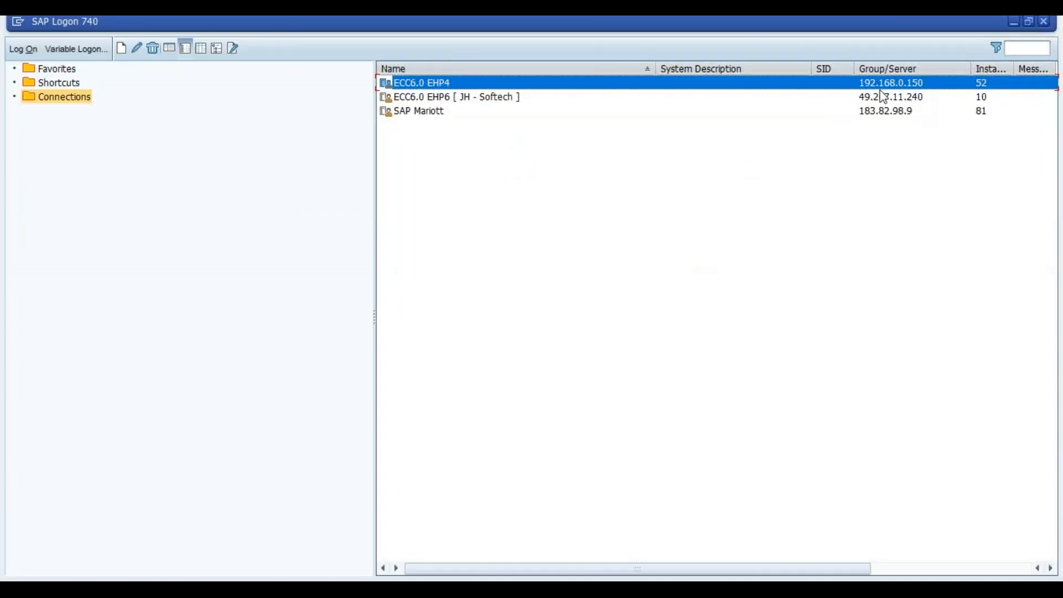
{"action": "left_click", "coordinate": [1015, 22]}
- Enter 192.168.0.150 as the target host of the RFC destination, rechecking the EHP4 server address in SAP Logon
{"action": "type", "text": "1"}
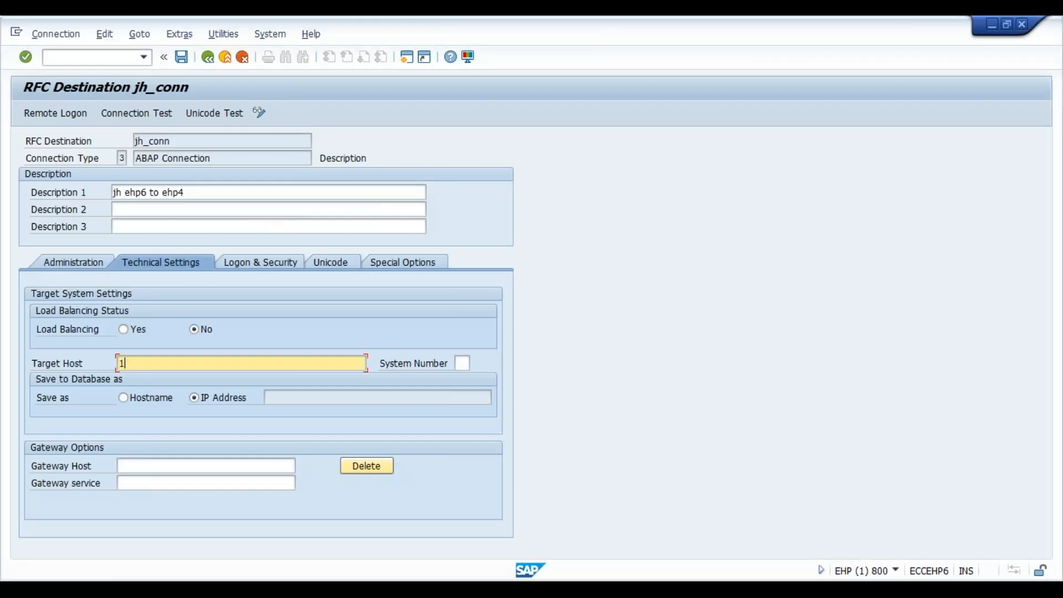
{"action": "type", "text": "92.168.0."}
{"action": "left_click", "coordinate": [777, 588]}
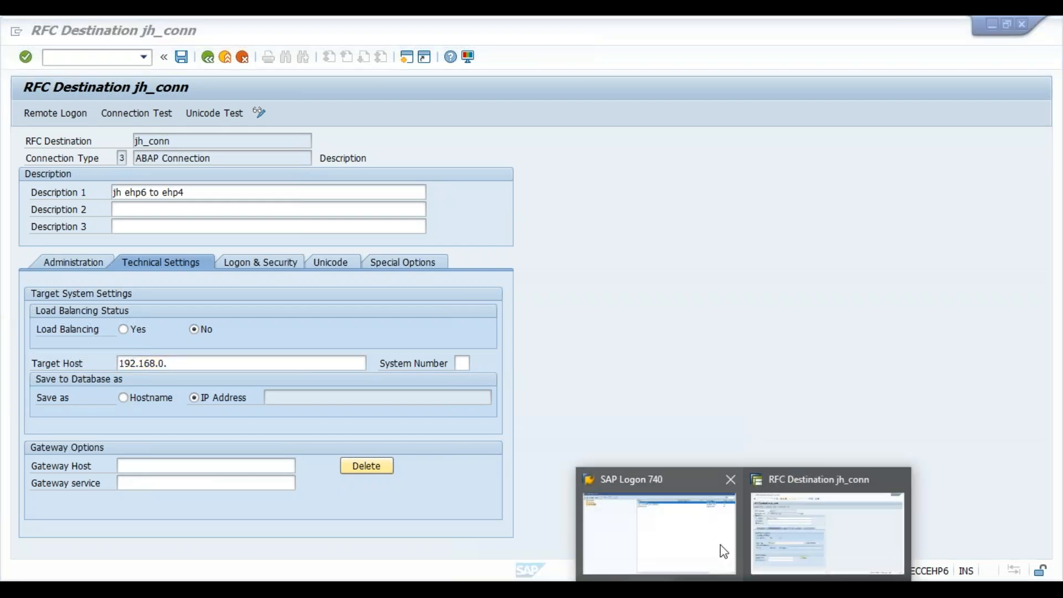
{"action": "left_click", "coordinate": [687, 535]}
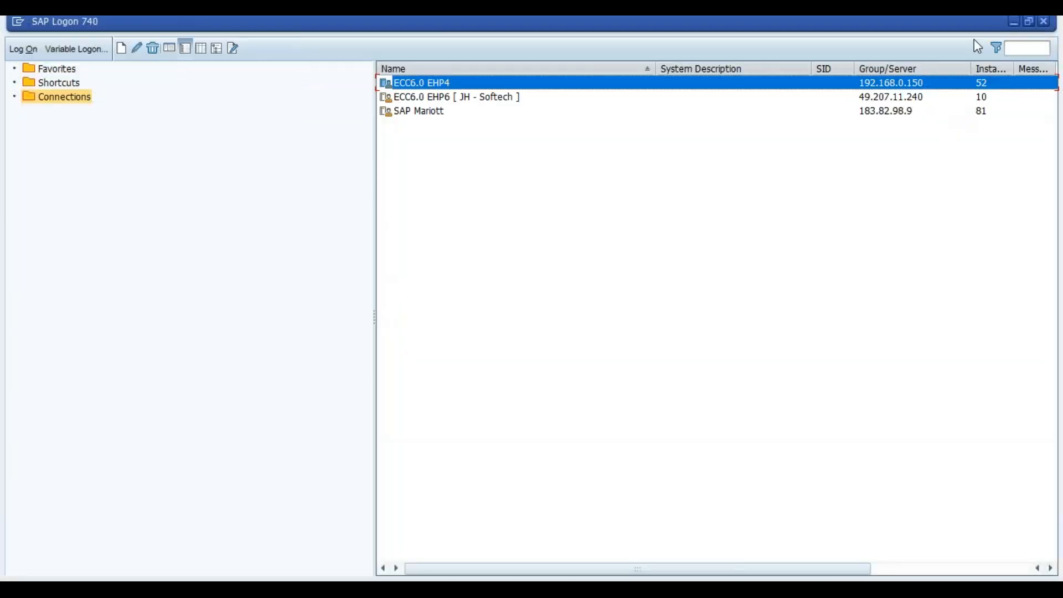
{"action": "left_click", "coordinate": [1020, 25]}
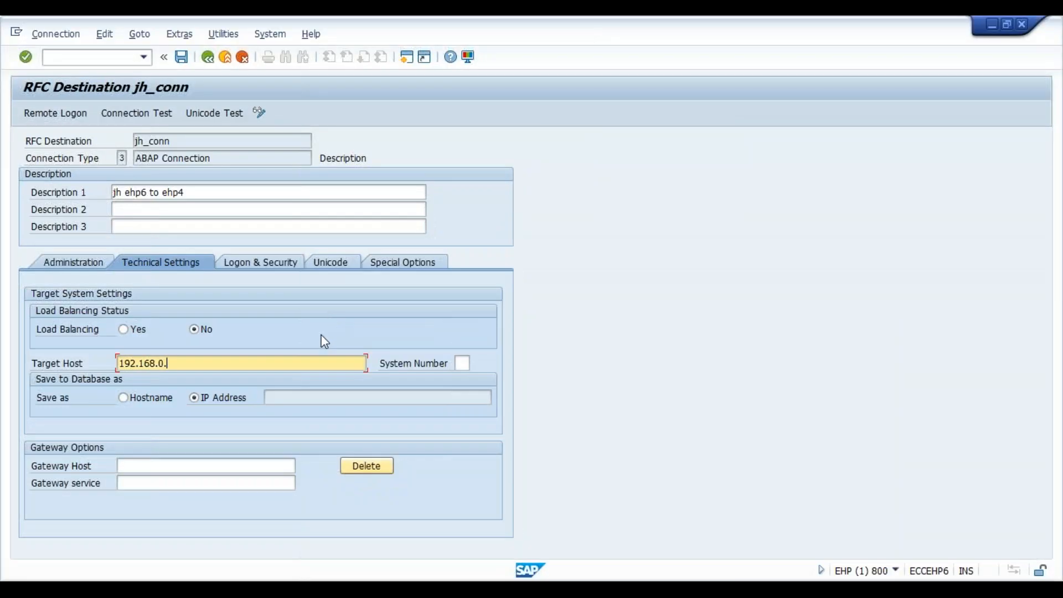
{"action": "type", "text": "150"}
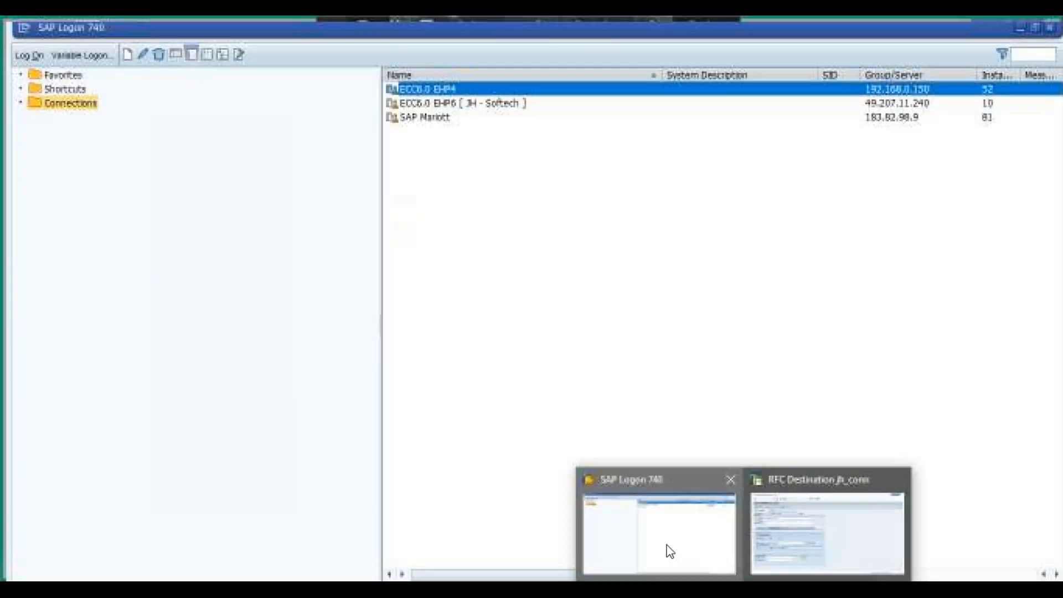
- Check the instance number in the ECC6.0 EHP4 entry's properties in SAP Logon and return to the RFC destination
{"action": "left_click", "coordinate": [670, 550]}
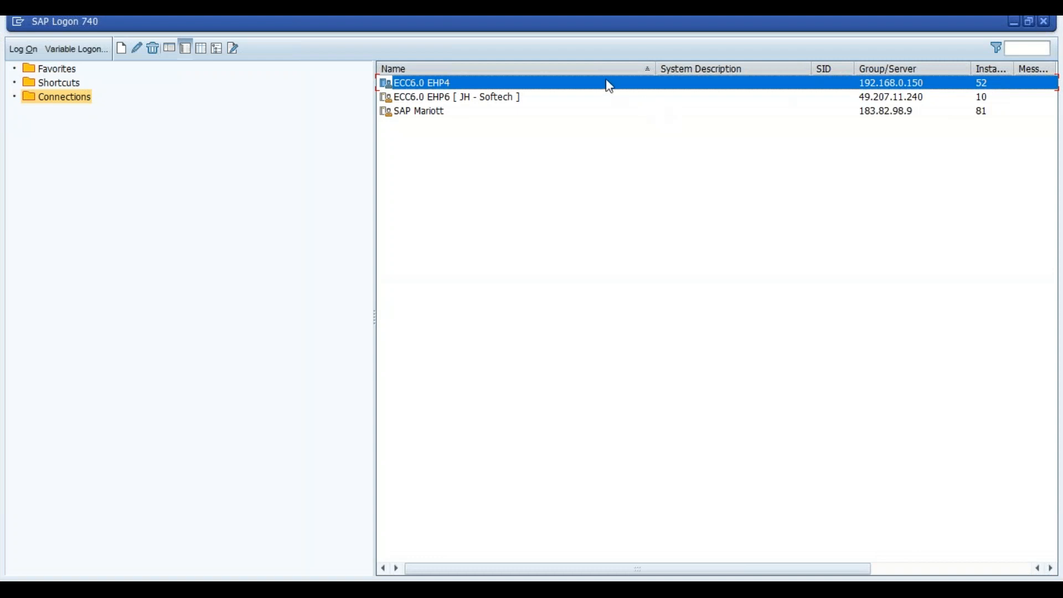
{"action": "left_click", "coordinate": [138, 47]}
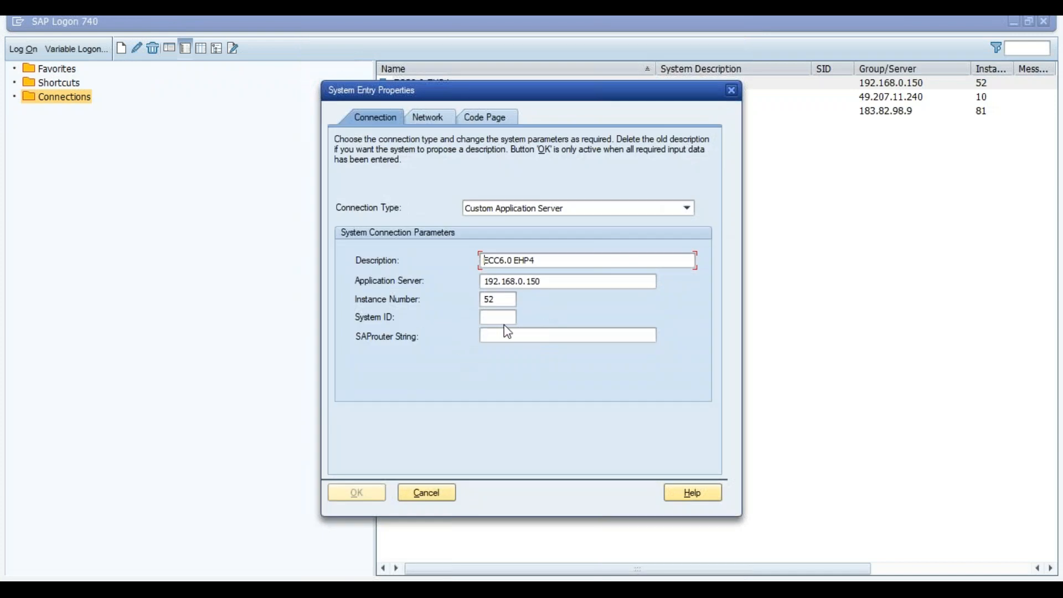
{"action": "left_click", "coordinate": [733, 92]}
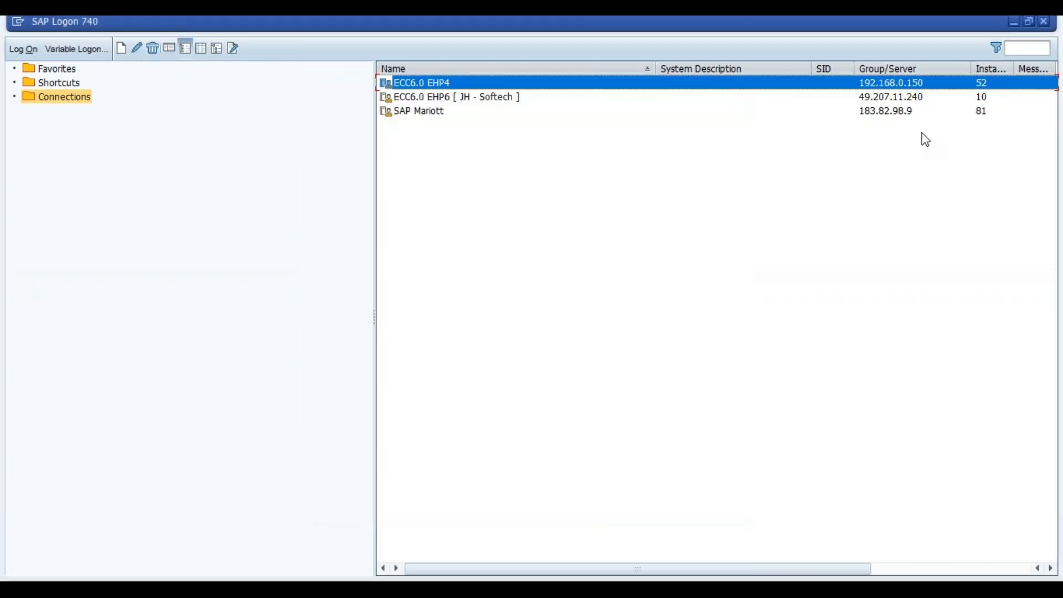
{"action": "left_click", "coordinate": [1010, 22]}
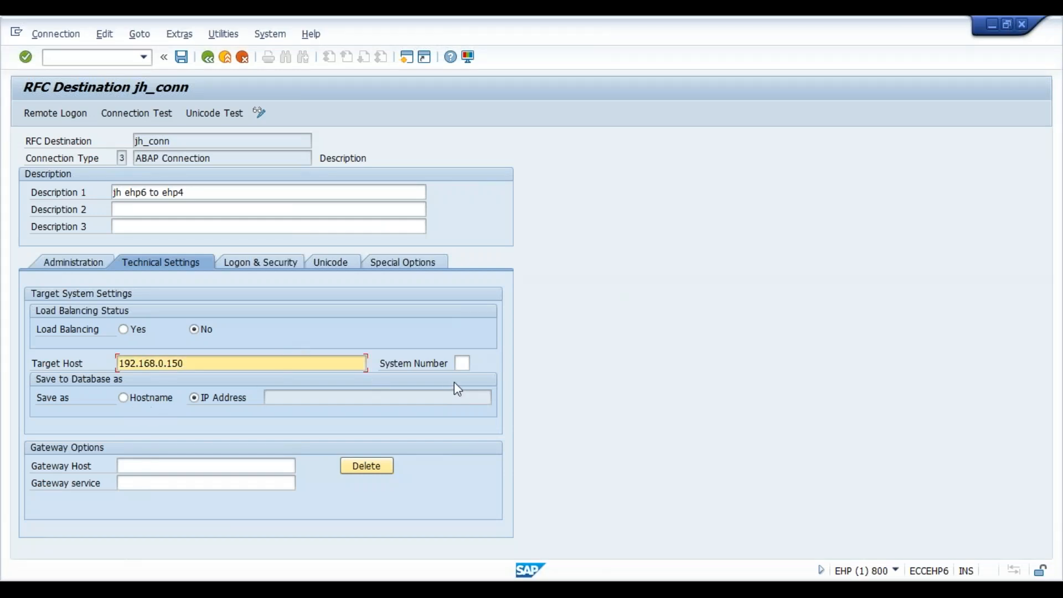
- Set the system number of the target system to 52 and confirm the technical settings
{"action": "left_click", "coordinate": [463, 364]}
{"action": "type", "text": "52"}
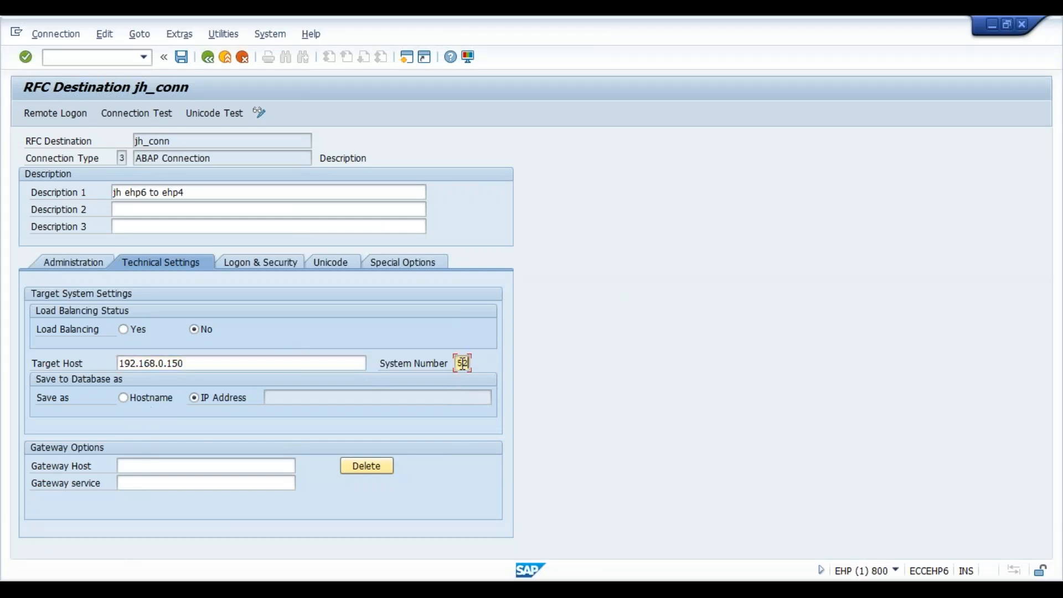
{"action": "key", "text": "Return"}
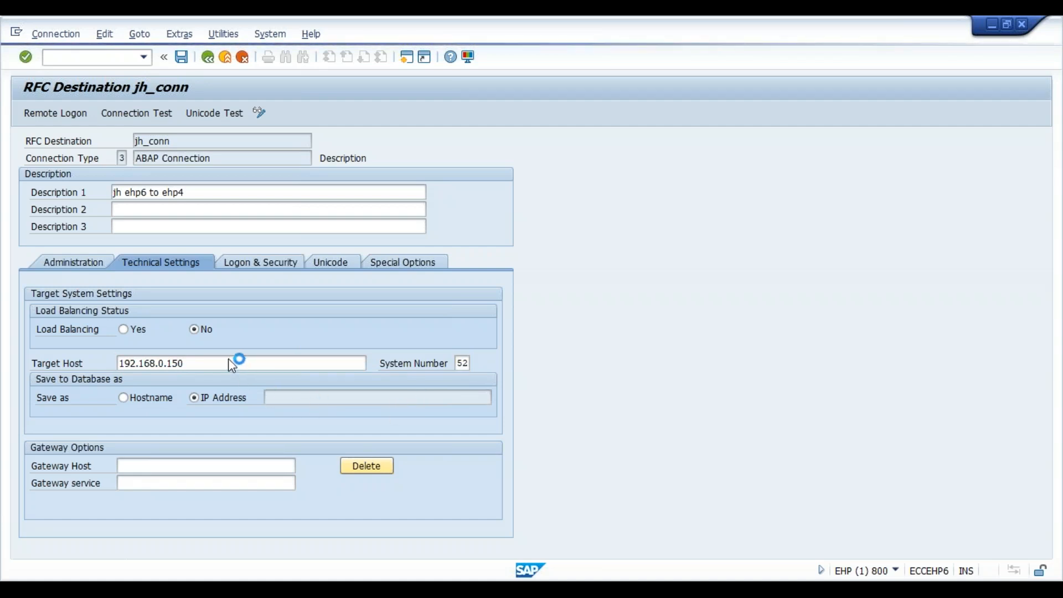
{"action": "left_click", "coordinate": [388, 396]}
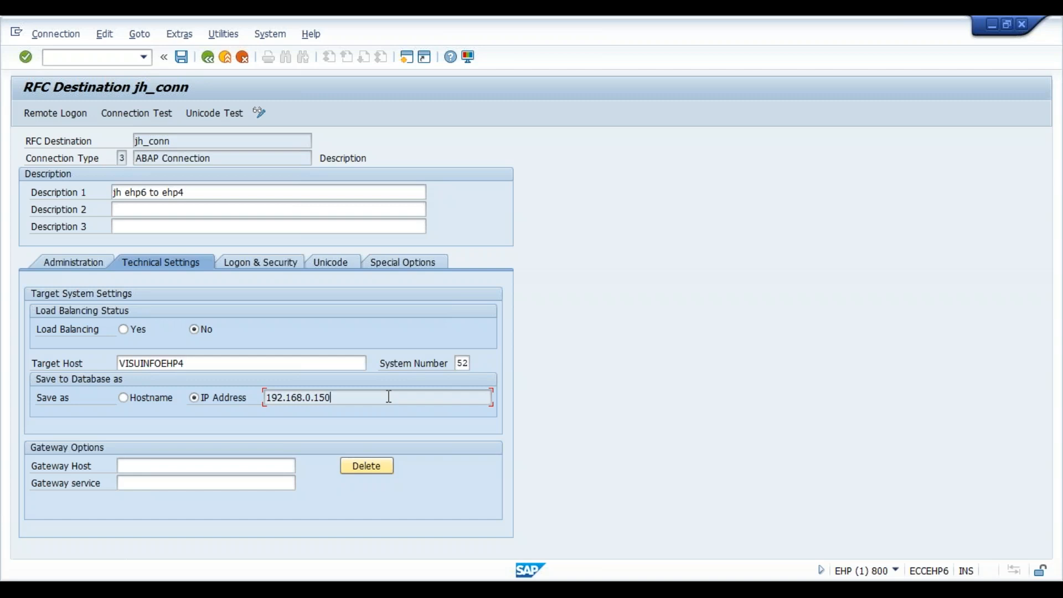
{"action": "left_click", "coordinate": [191, 365]}
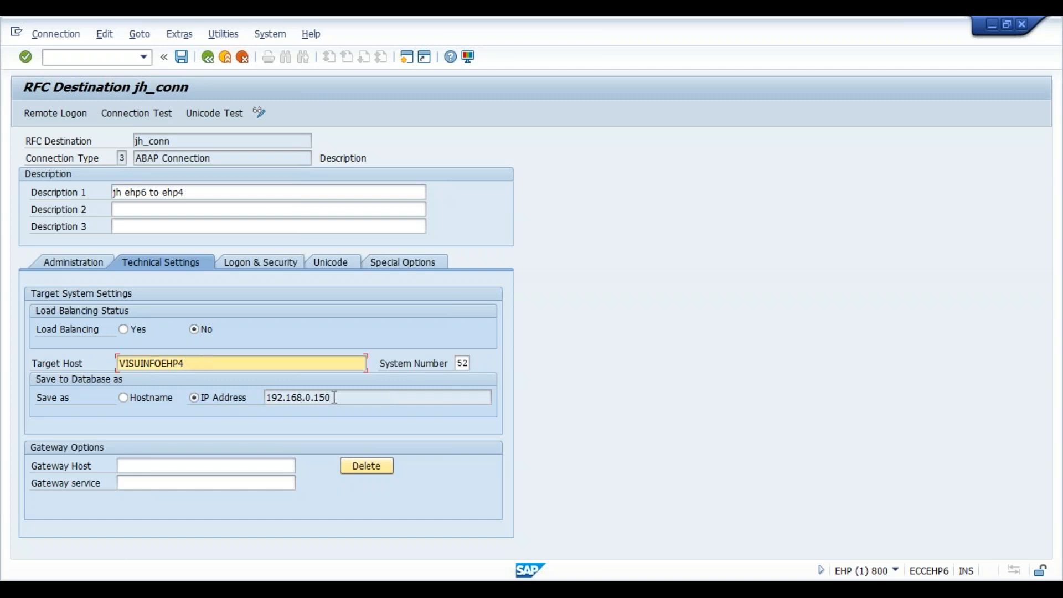
- Set the destination's logon procedure to language en, client 800 and user sapuser
{"action": "left_click", "coordinate": [261, 264]}
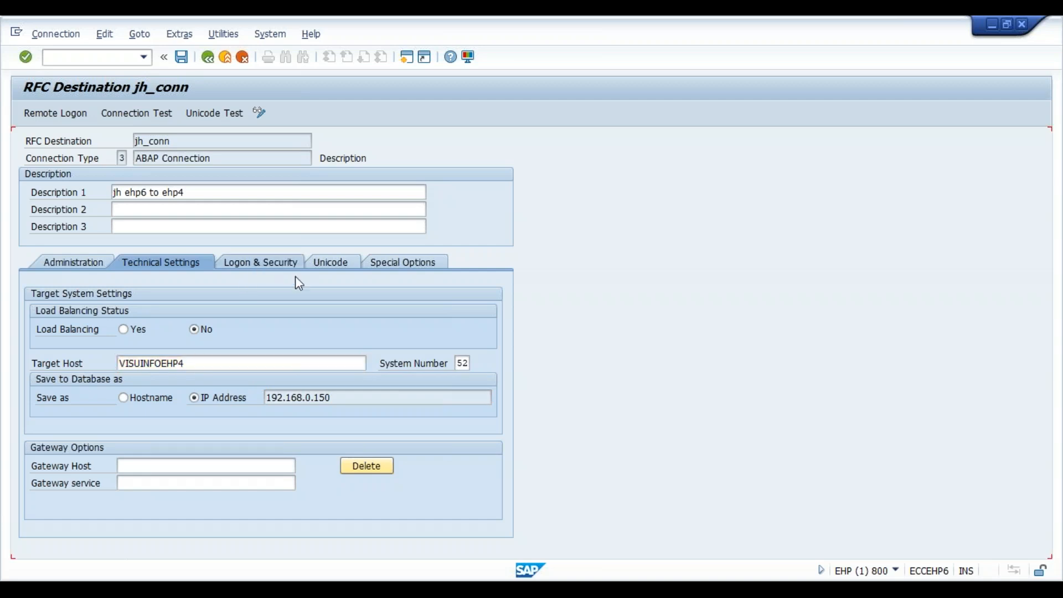
{"action": "left_click", "coordinate": [135, 311]}
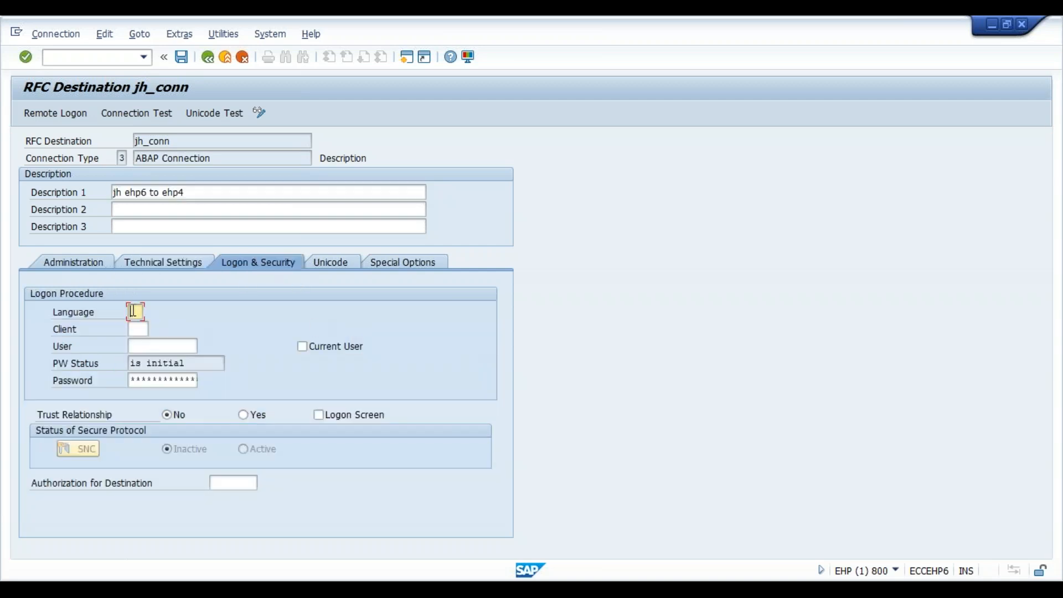
{"action": "key", "text": "Tab"}
{"action": "type", "text": "800"}
{"action": "key", "text": "Tab"}
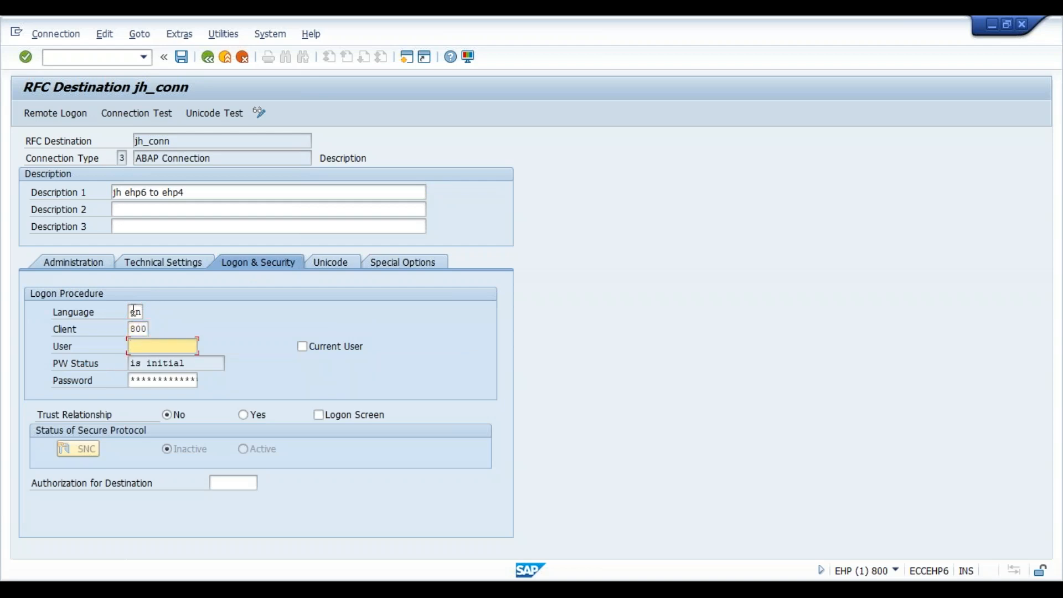
{"action": "type", "text": "sapusrer"}
{"action": "key", "text": "Tab"}
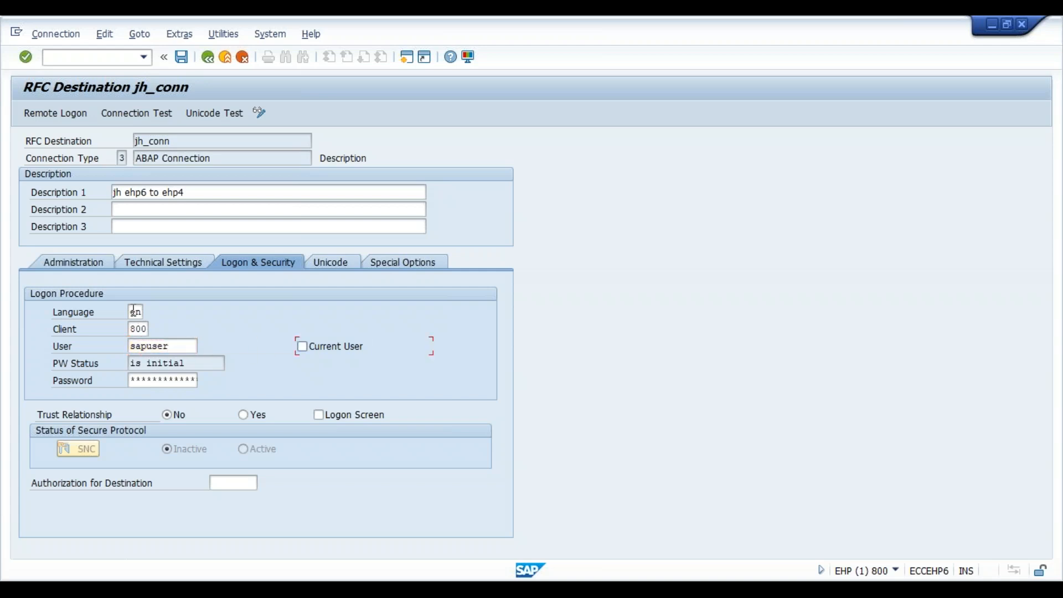
- Enter the logon password for the destination, acknowledge the remote logon information and save jh_conn
{"action": "key", "text": "Tab"}
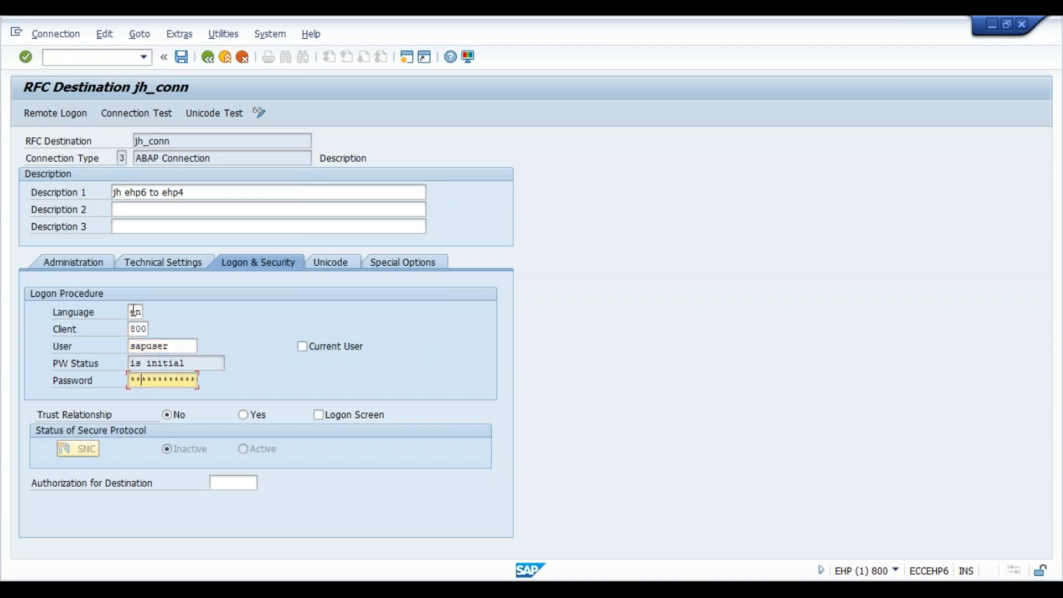
{"action": "key", "text": "Return"}
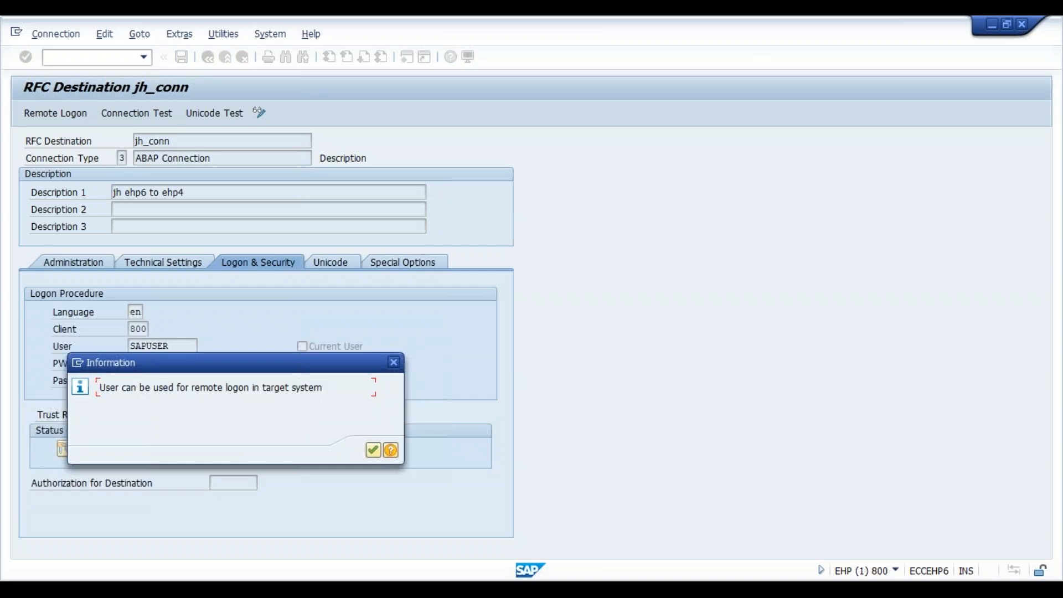
{"action": "key", "text": "Return"}
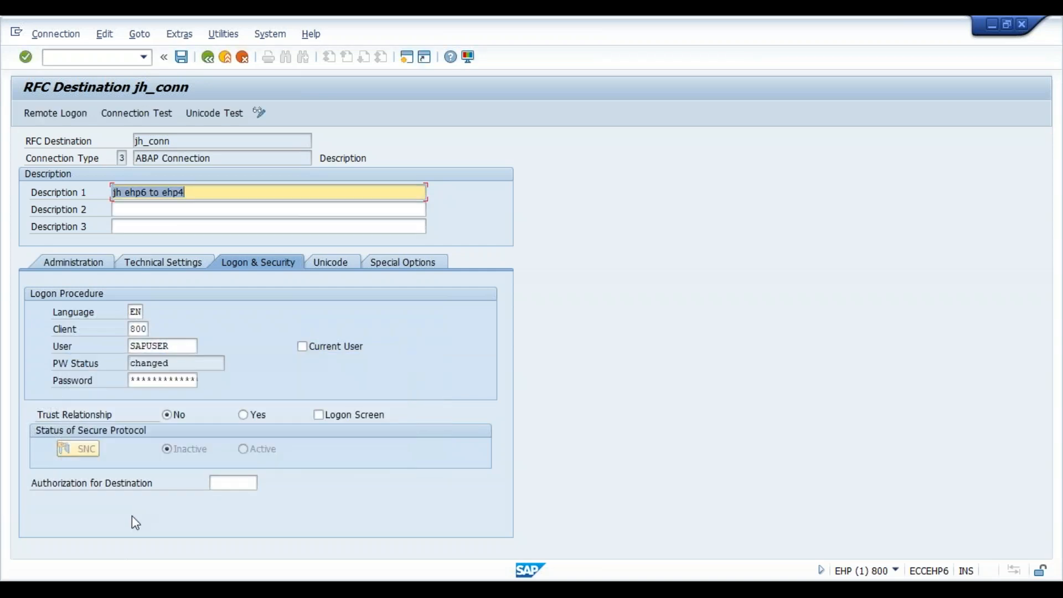
{"action": "left_click", "coordinate": [182, 57]}
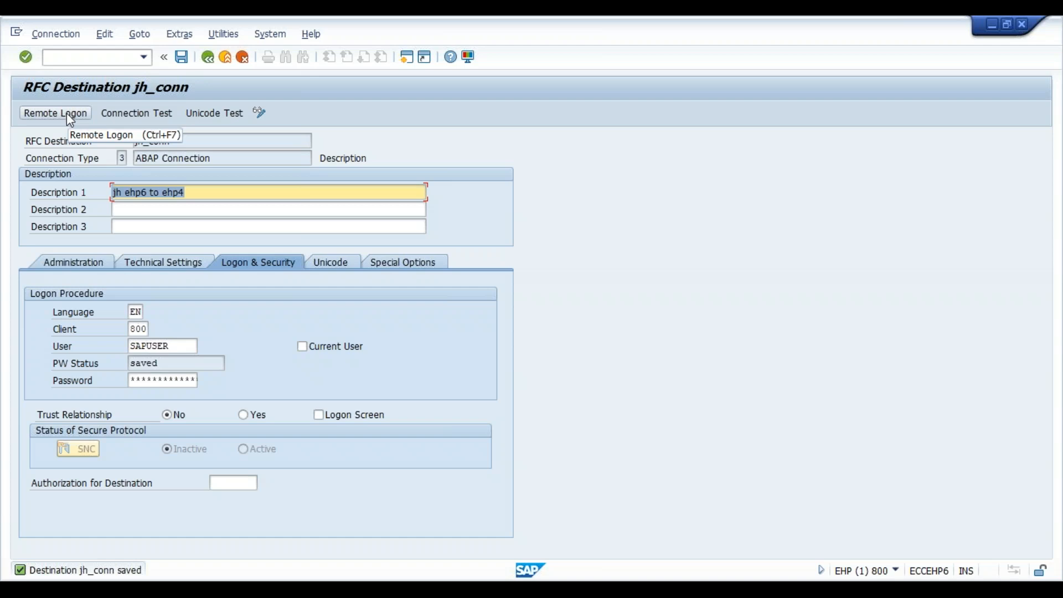
- Test jh_conn with a remote logon and inspect the system, client and user details of the remote session
{"action": "left_click", "coordinate": [67, 113]}
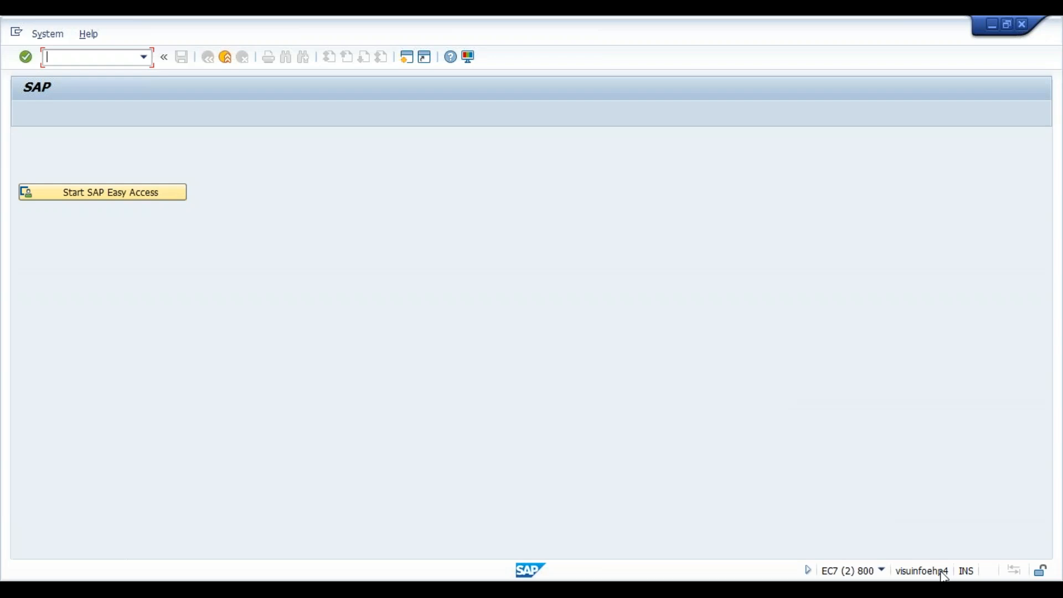
{"action": "left_click", "coordinate": [883, 571]}
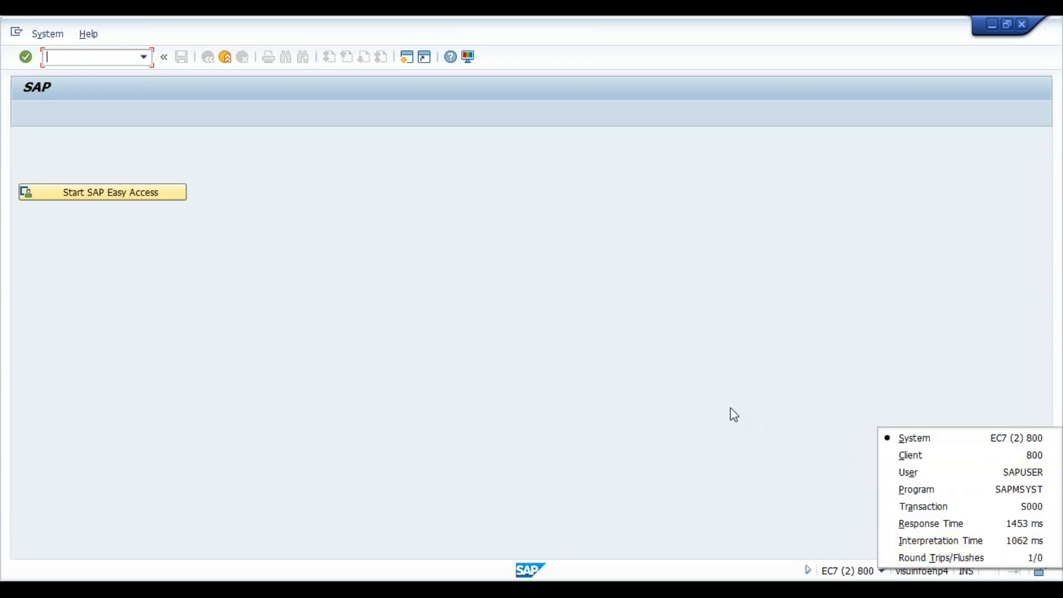
{"action": "left_click", "coordinate": [869, 388]}
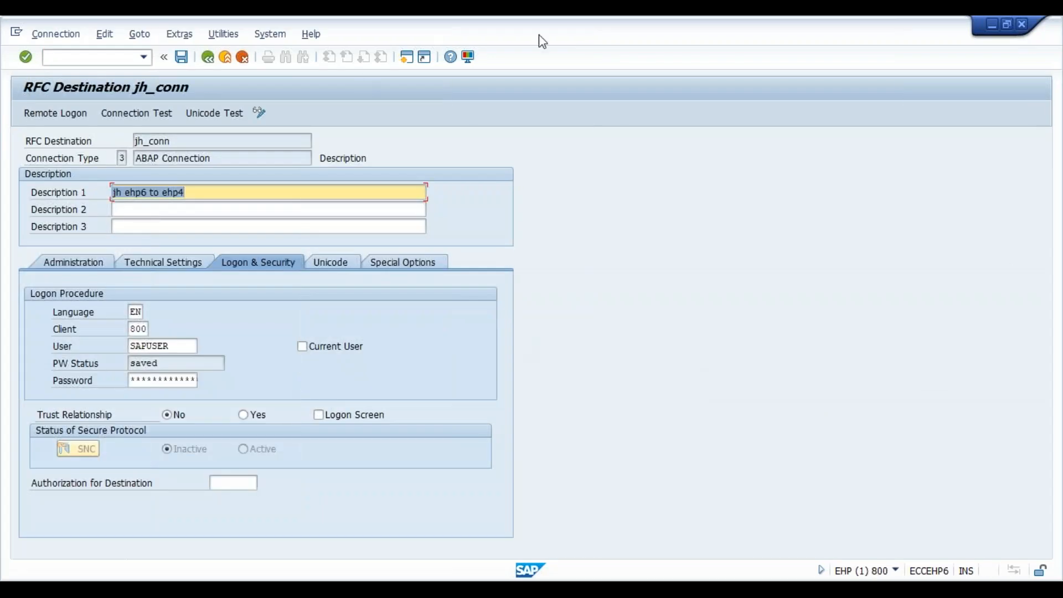
- Return to the IMG, run Maintain Distribution Model and Distribute Views under Modelling and Implementing Business Processes, and switch to change mode
{"action": "left_click", "coordinate": [208, 57]}
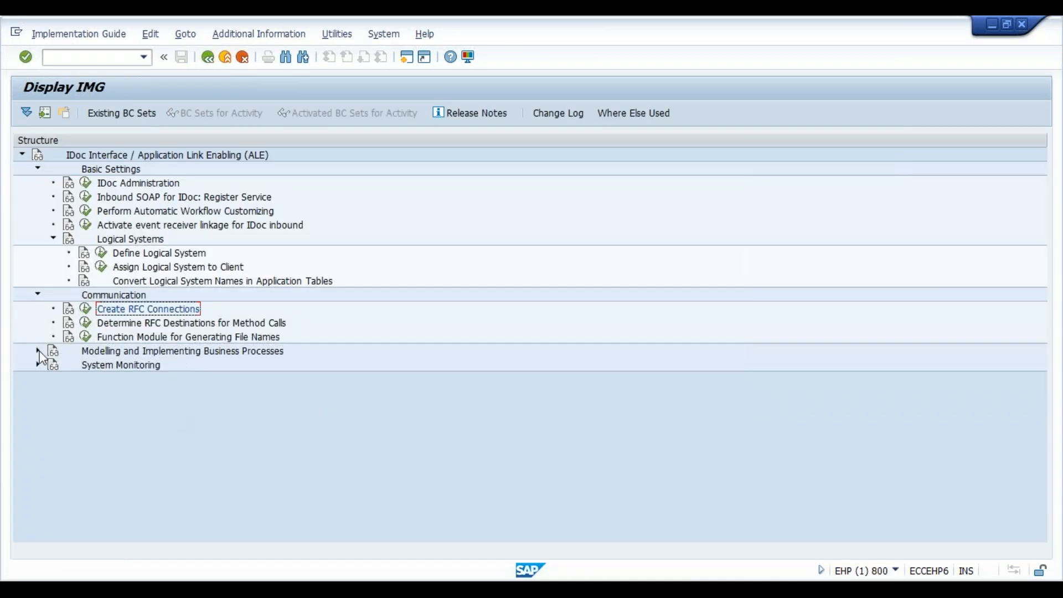
{"action": "left_click", "coordinate": [36, 352]}
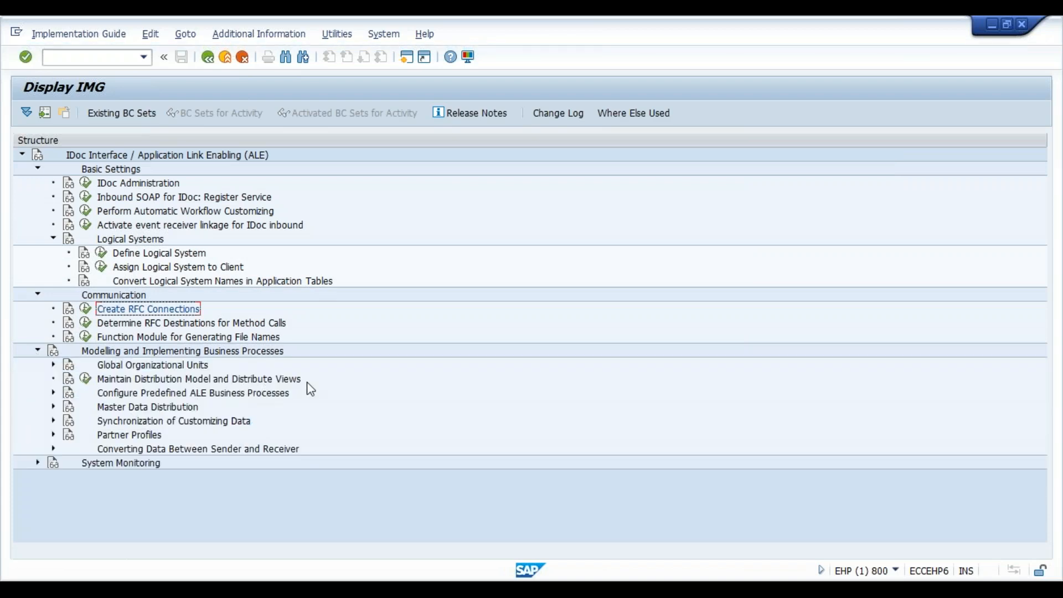
{"action": "left_click", "coordinate": [86, 379]}
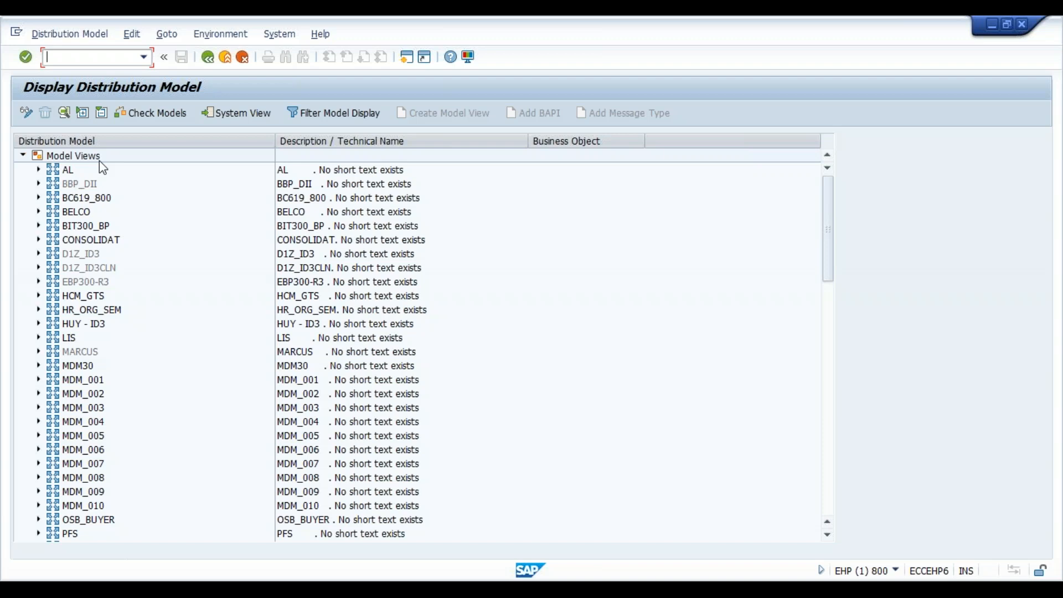
{"action": "left_click", "coordinate": [26, 112]}
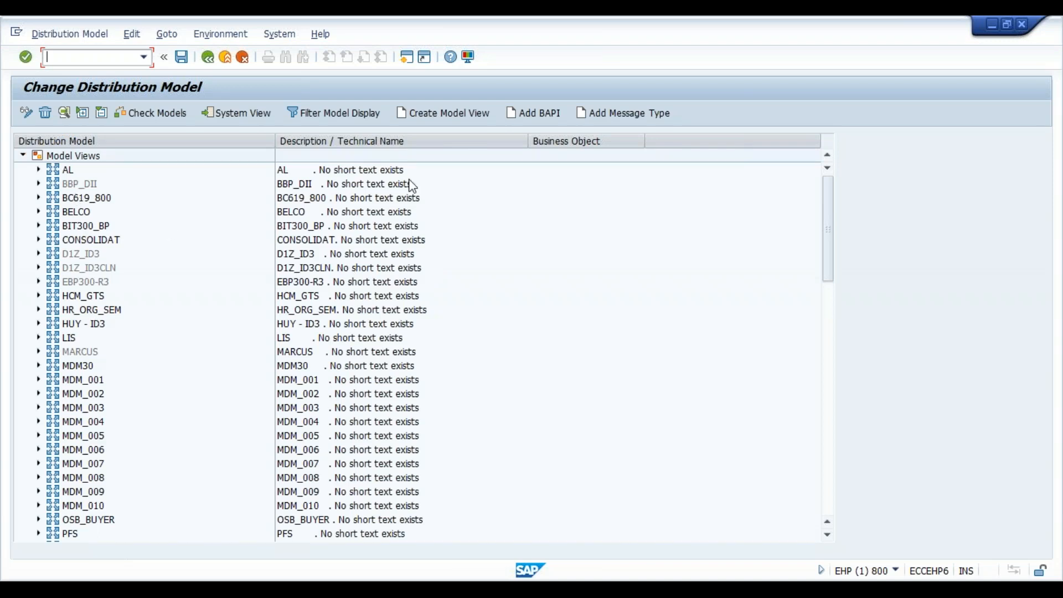
- Create a model view with short text jh_model and technical name jhmodel, keeping the proposed dates
{"action": "left_click", "coordinate": [445, 113]}
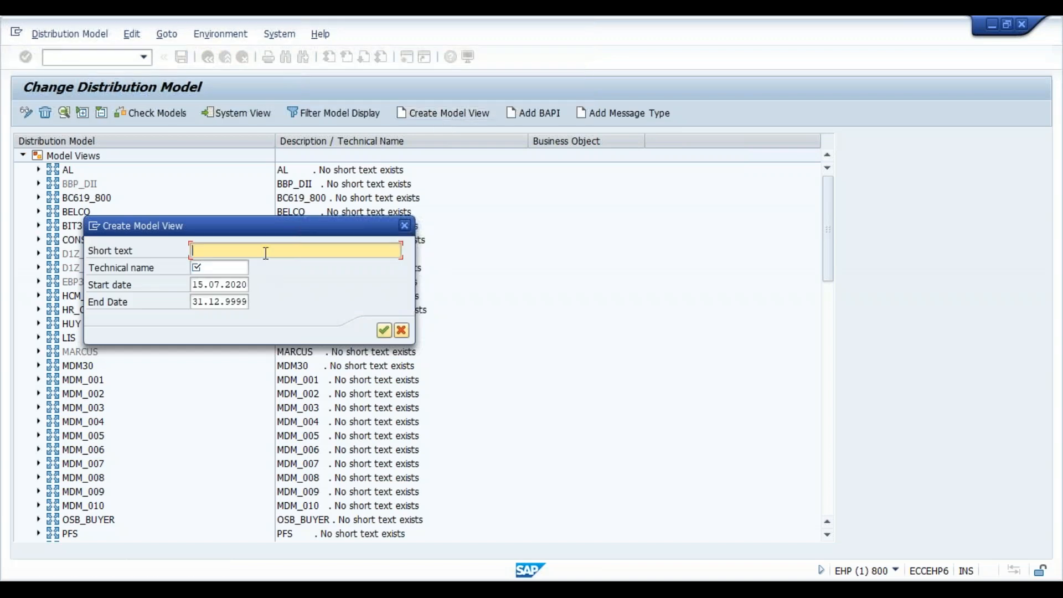
{"action": "type", "text": "jh_model"}
{"action": "key", "text": "Tab"}
{"action": "type", "text": "model"}
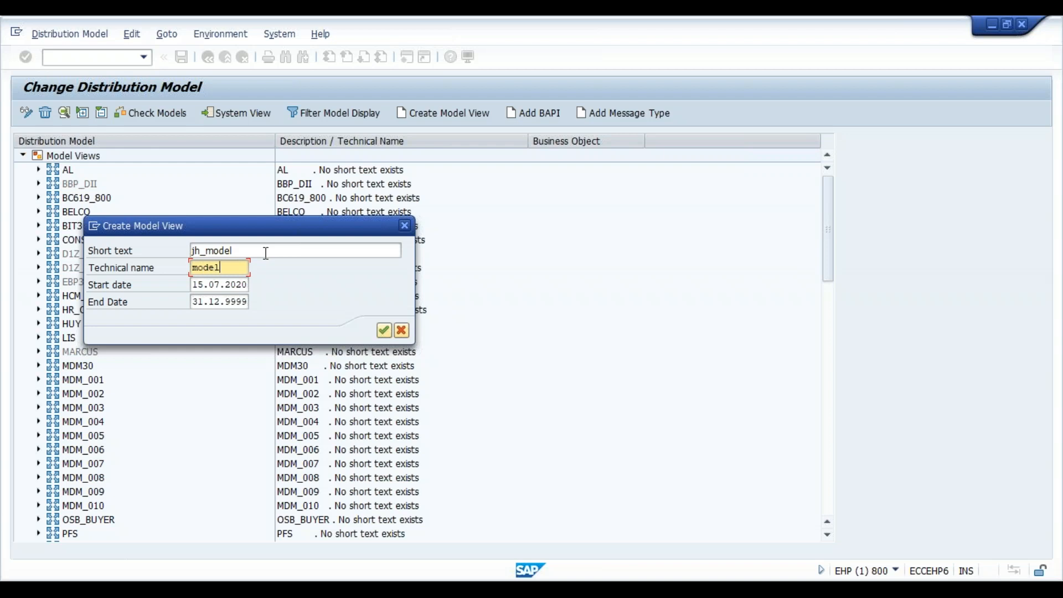
{"action": "key", "text": "BackSpace"}
{"action": "key", "text": "BackSpace"}
{"action": "key", "text": "BackSpace"}
{"action": "key", "text": "BackSpace"}
{"action": "type", "text": "jhmodel"}
{"action": "key", "text": "Return"}
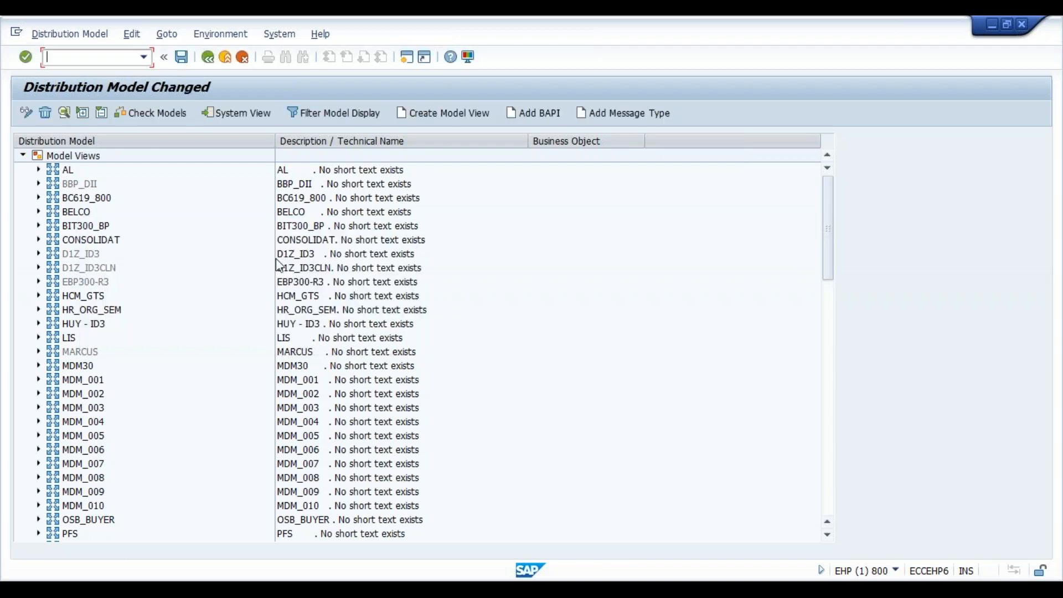
- Locate the jh_model view in the distribution model list and select it
{"action": "left_click", "coordinate": [90, 366]}
{"action": "key", "text": "Down"}
{"action": "key", "text": "Down"}
{"action": "key", "text": "Down"}
{"action": "key", "text": "Down"}
{"action": "key", "text": "Down"}
{"action": "key", "text": "Down"}
{"action": "key", "text": "Down"}
{"action": "key", "text": "Down"}
{"action": "key", "text": "Down"}
{"action": "key", "text": "Down"}
{"action": "key", "text": "Down"}
{"action": "key", "text": "Down"}
{"action": "key", "text": "Down"}
{"action": "key", "text": "Down"}
{"action": "key", "text": "Down"}
{"action": "key", "text": "Down"}
{"action": "key", "text": "Down"}
{"action": "key", "text": "Down"}
{"action": "key", "text": "Down"}
{"action": "key", "text": "Down"}
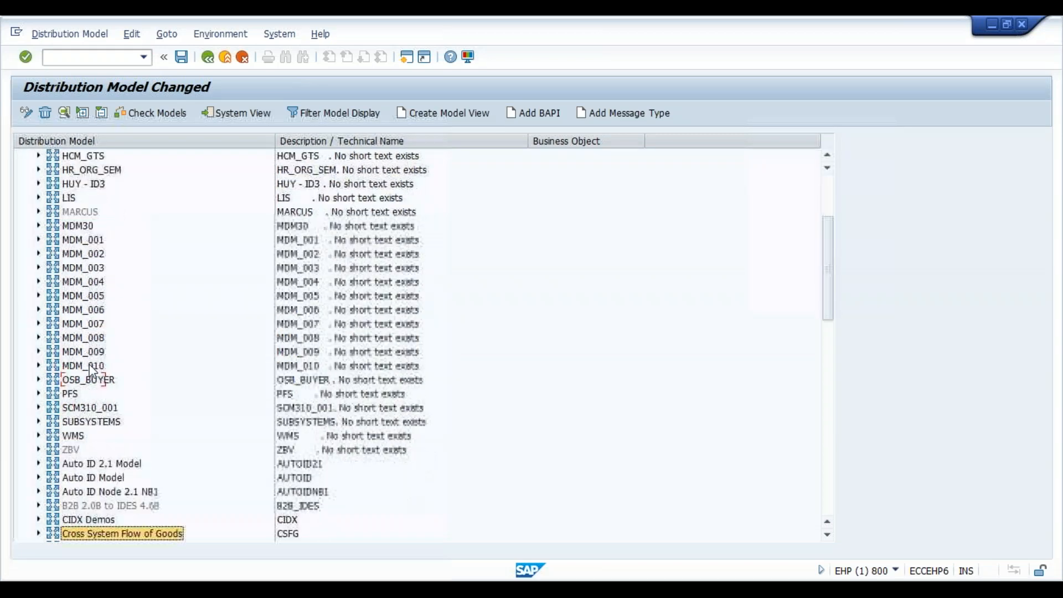
{"action": "key", "text": "Down"}
{"action": "key", "text": "Down"}
{"action": "key", "text": "Down"}
{"action": "key", "text": "Down"}
{"action": "key", "text": "Down"}
{"action": "key", "text": "Down"}
{"action": "key", "text": "Down"}
{"action": "key", "text": "Down"}
{"action": "key", "text": "Down"}
{"action": "key", "text": "Down"}
{"action": "key", "text": "Down"}
{"action": "key", "text": "Down"}
{"action": "key", "text": "Down"}
{"action": "key", "text": "Down"}
{"action": "key", "text": "Down"}
{"action": "key", "text": "Down"}
{"action": "key", "text": "Down"}
{"action": "key", "text": "Down"}
{"action": "key", "text": "Down"}
{"action": "key", "text": "Down"}
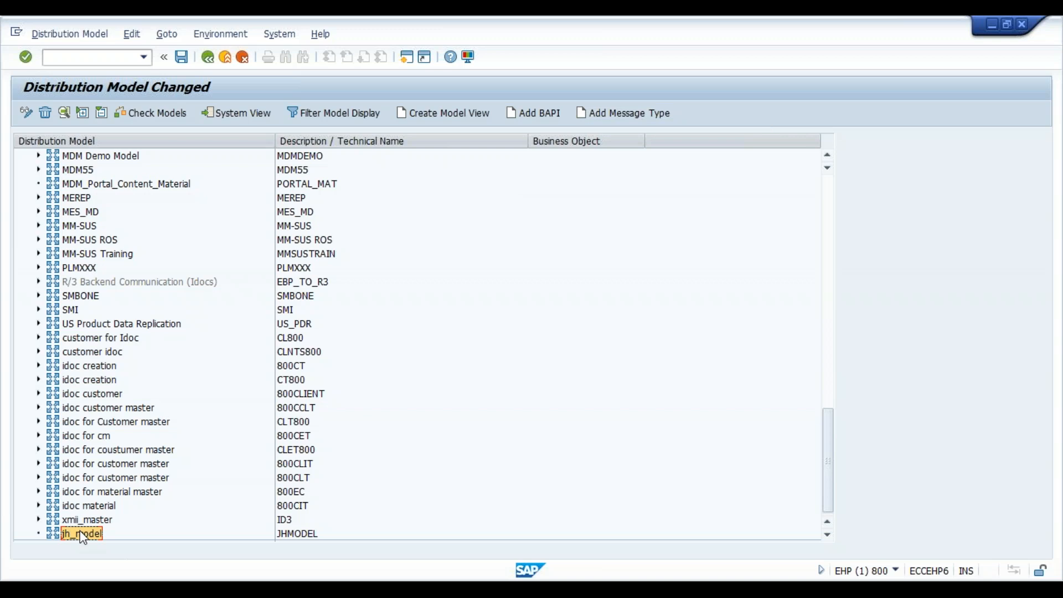
{"action": "left_click", "coordinate": [96, 521]}
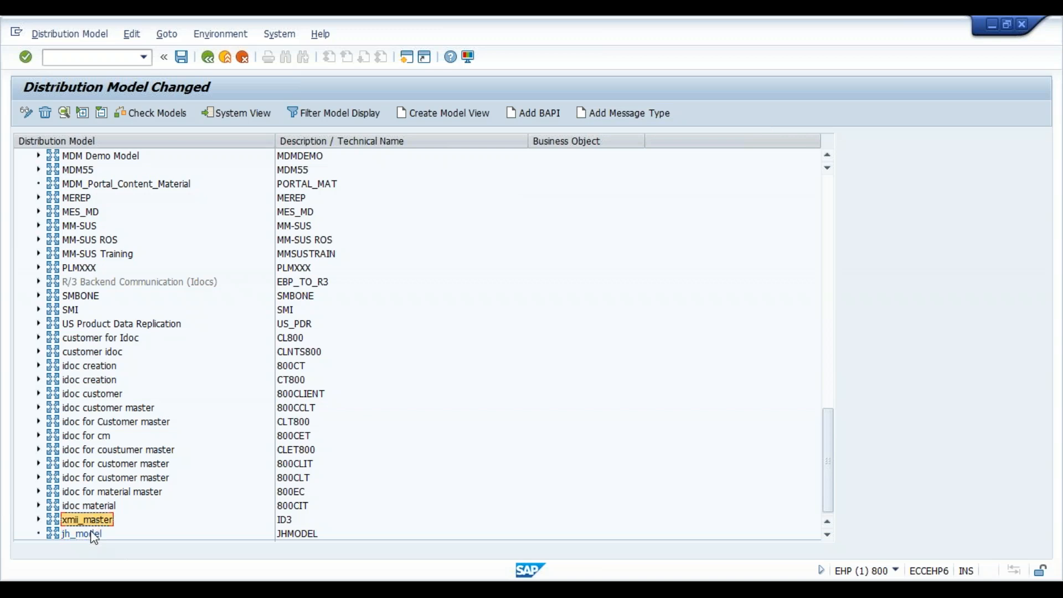
{"action": "left_click", "coordinate": [94, 535]}
{"action": "left_click", "coordinate": [668, 113]}
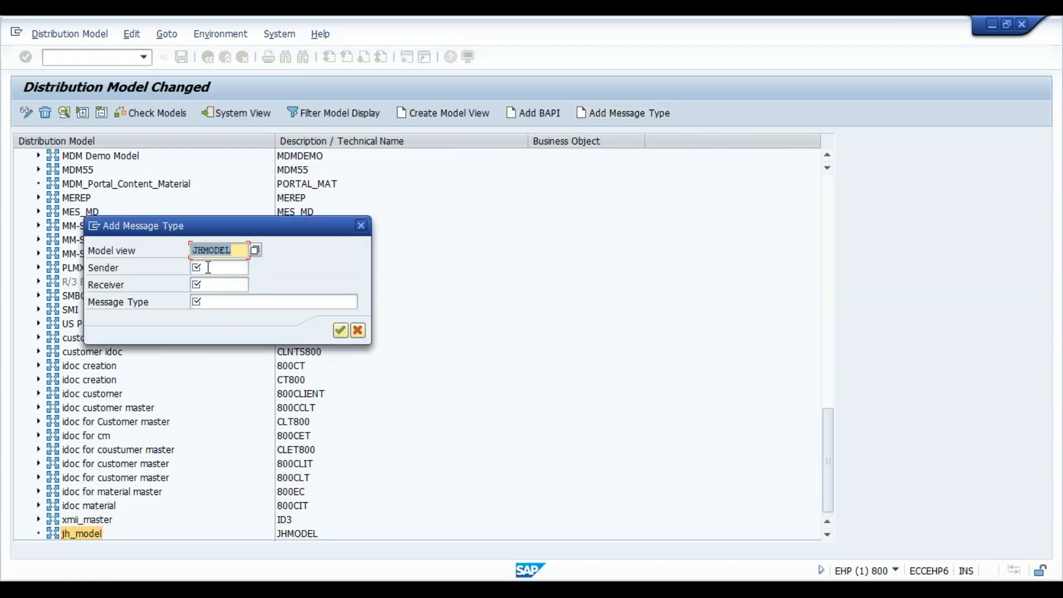
{"action": "left_click", "coordinate": [209, 267]}
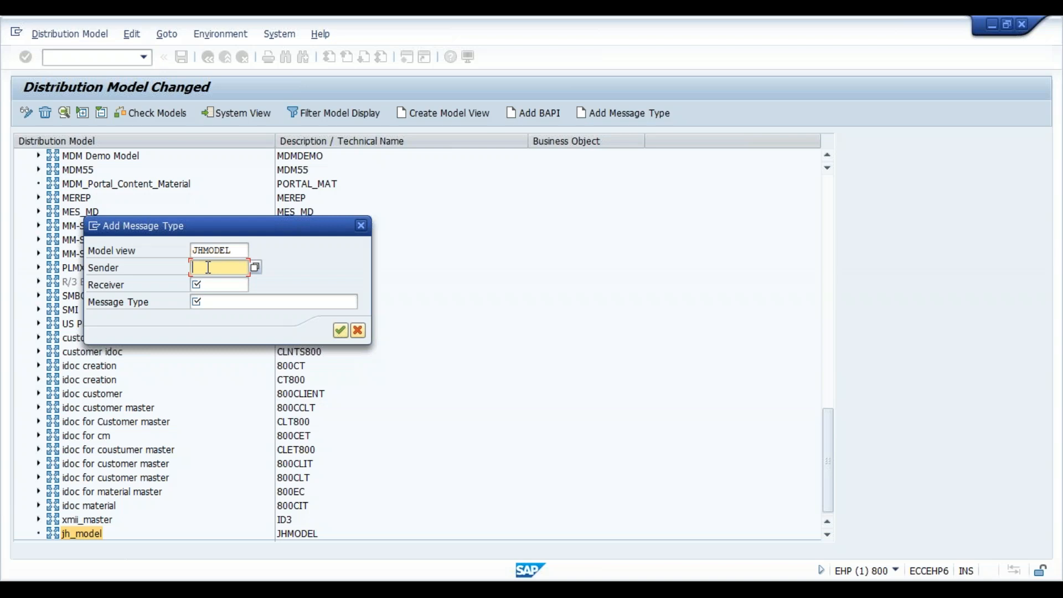
{"action": "left_click", "coordinate": [254, 301]}
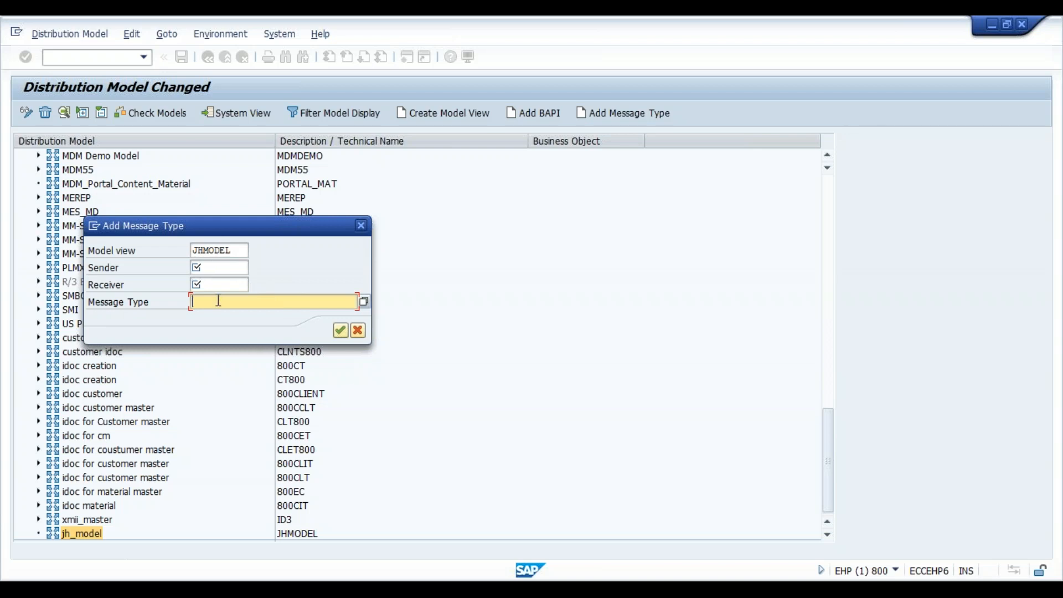
{"action": "left_click", "coordinate": [220, 267]}
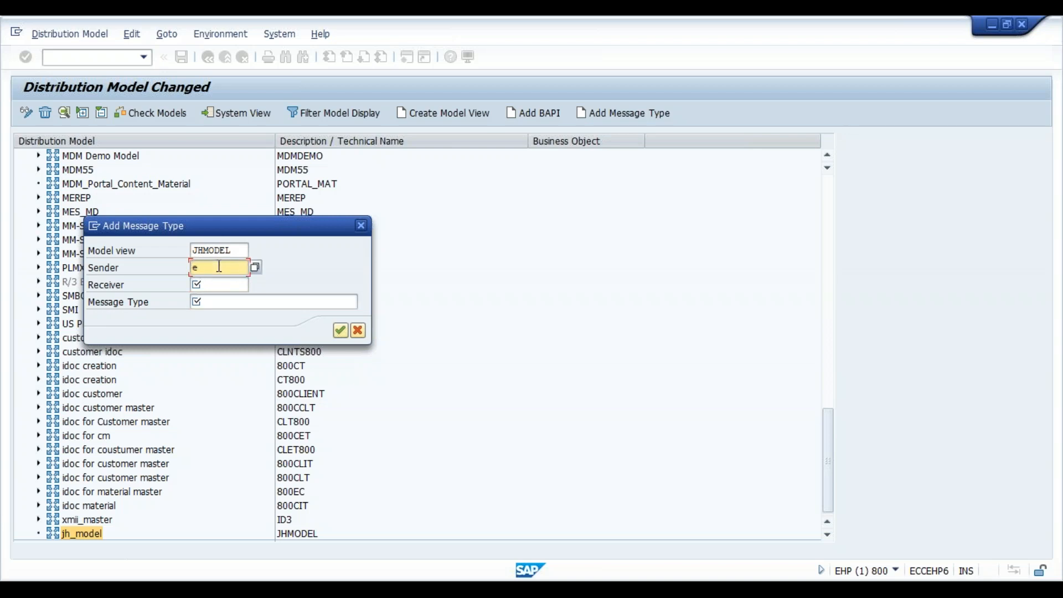
{"action": "type", "text": "e"}
{"action": "key", "text": "BackSpace"}
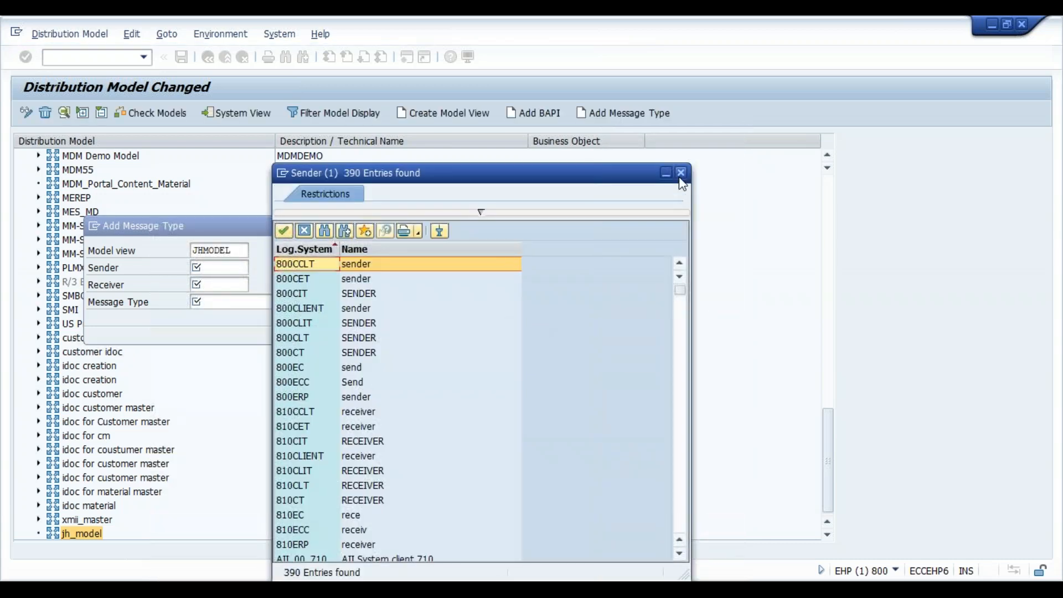
{"action": "left_click", "coordinate": [682, 174]}
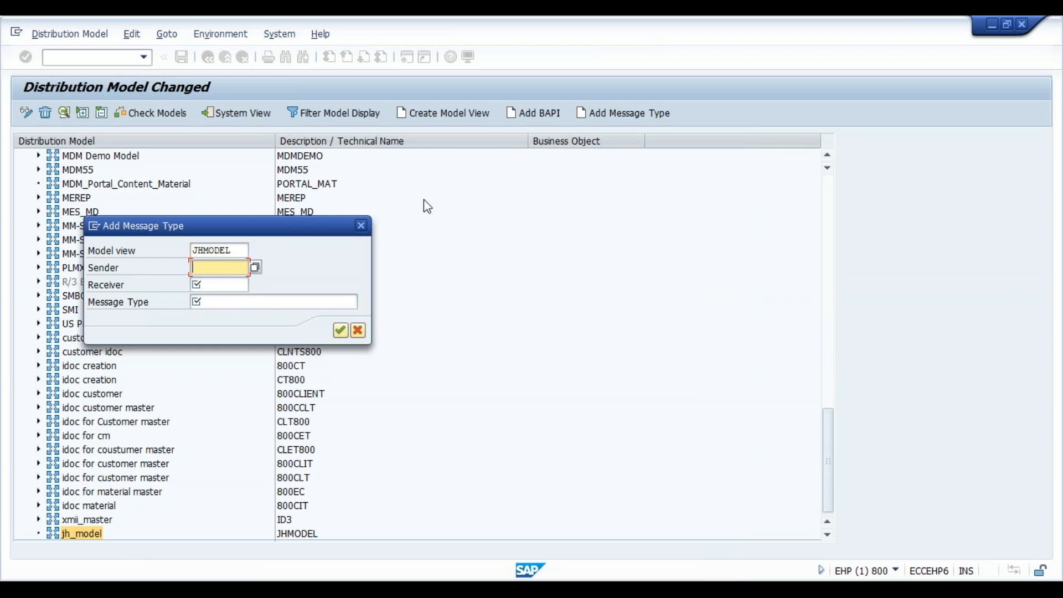
{"action": "left_click", "coordinate": [362, 227]}
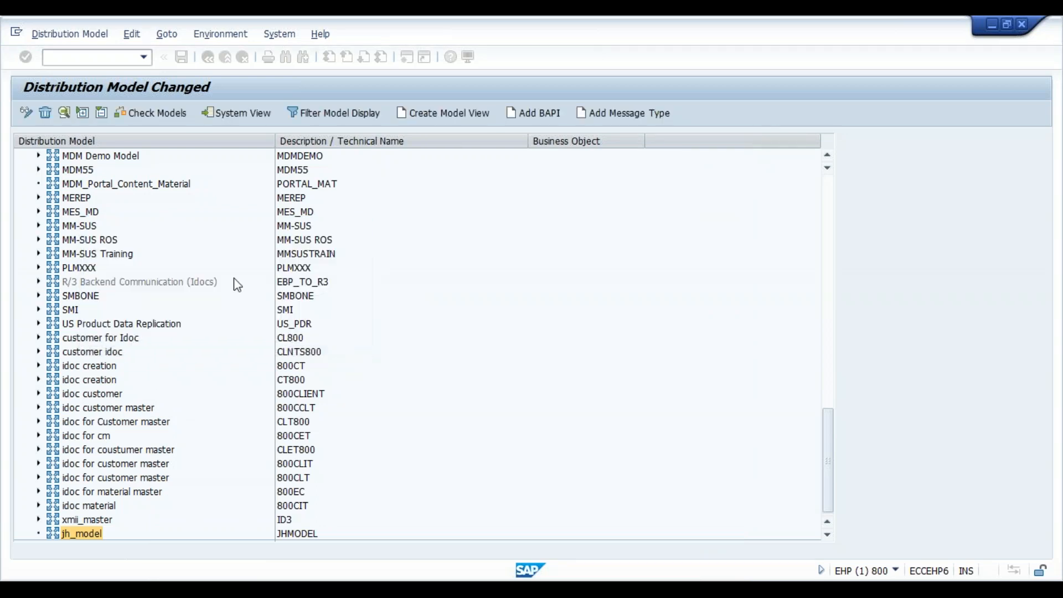
- Open transaction WE30 for developing IDoc types in a new session
{"action": "left_click", "coordinate": [99, 59]}
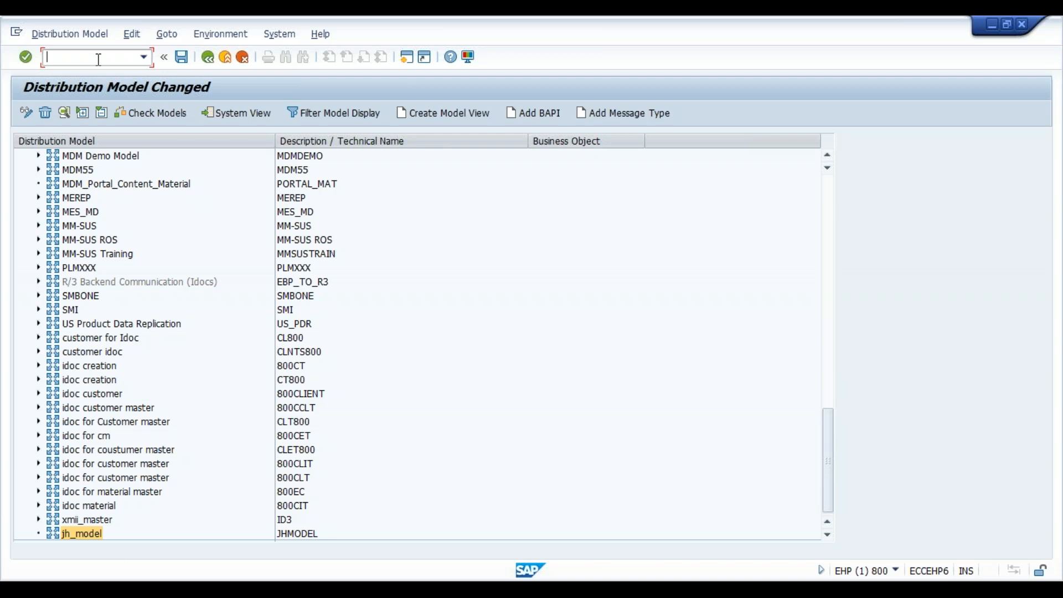
{"action": "type", "text": "/owe30"}
{"action": "key", "text": "Return"}
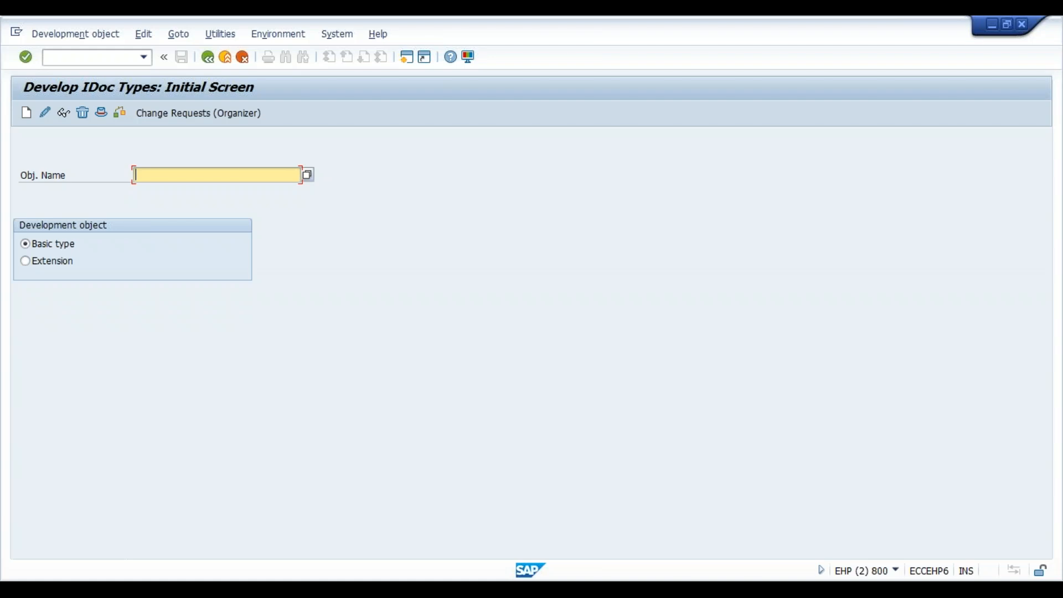
- Search the basic types for matmas* and choose MATMAS05 as the object
{"action": "type", "text": "mat"}
{"action": "key", "text": "BackSpace"}
{"action": "key", "text": "BackSpace"}
{"action": "key", "text": "BackSpace"}
{"action": "type", "text": "matmas*"}
{"action": "left_click", "coordinate": [308, 175]}
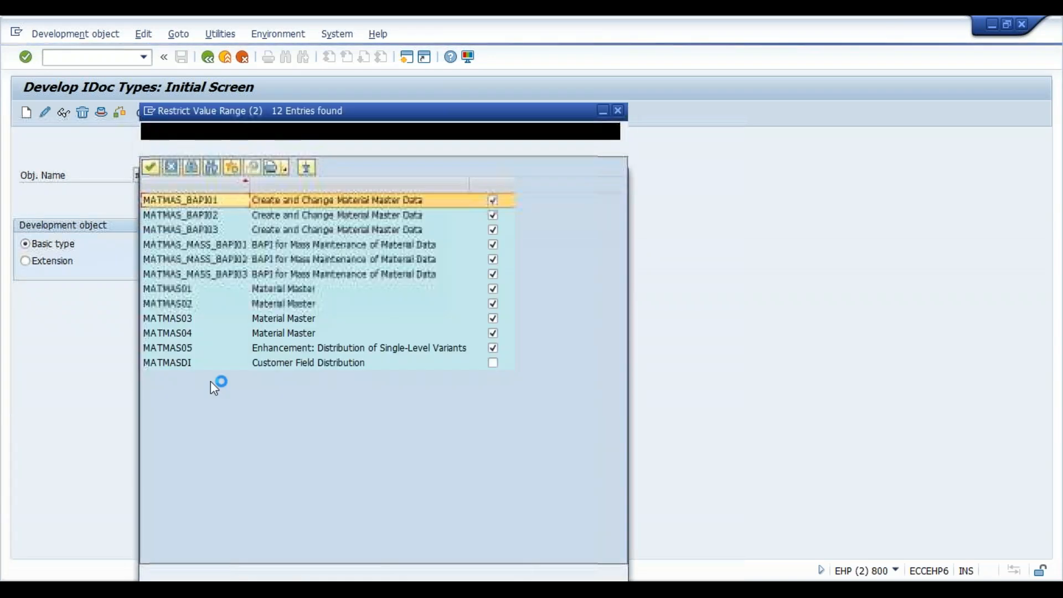
{"action": "left_click", "coordinate": [189, 353]}
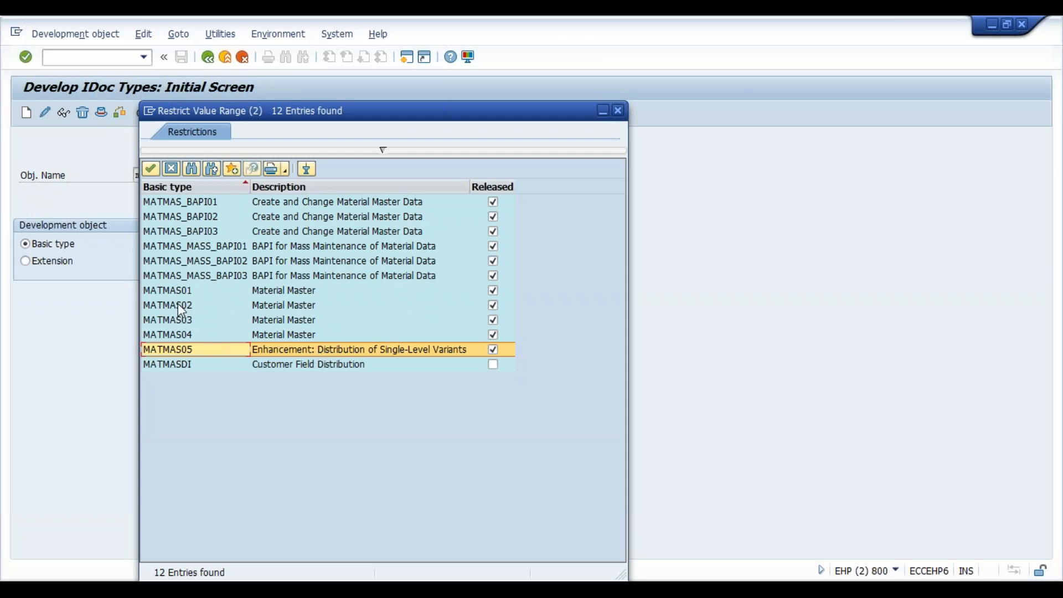
{"action": "double_click", "coordinate": [193, 355]}
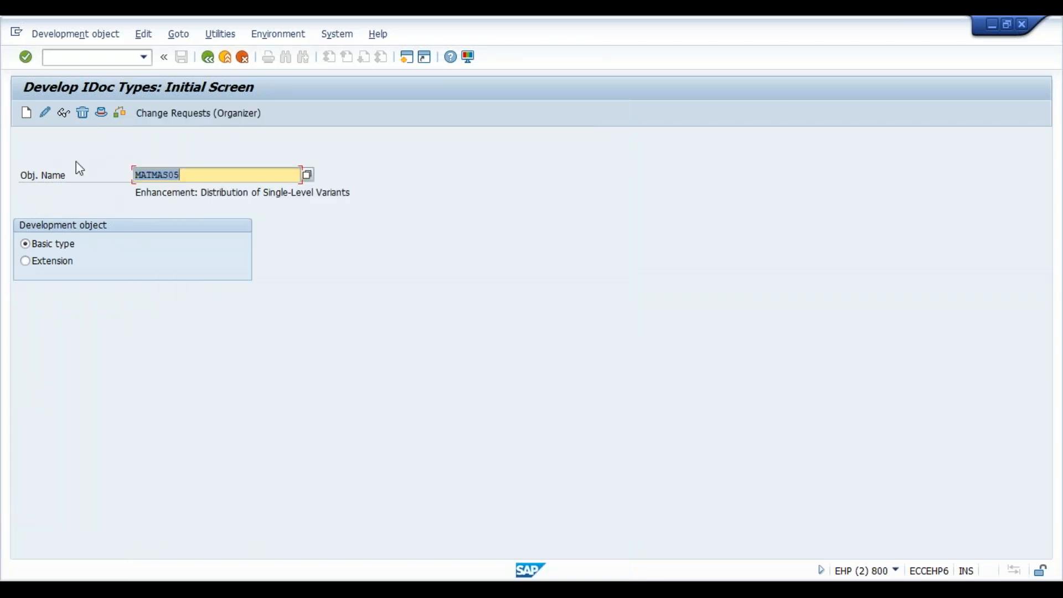
- Display MATMAS05, examine the segments under E1MARAM, E1MARCM and E1MARMM, and return to the initial screen
{"action": "left_click", "coordinate": [64, 115]}
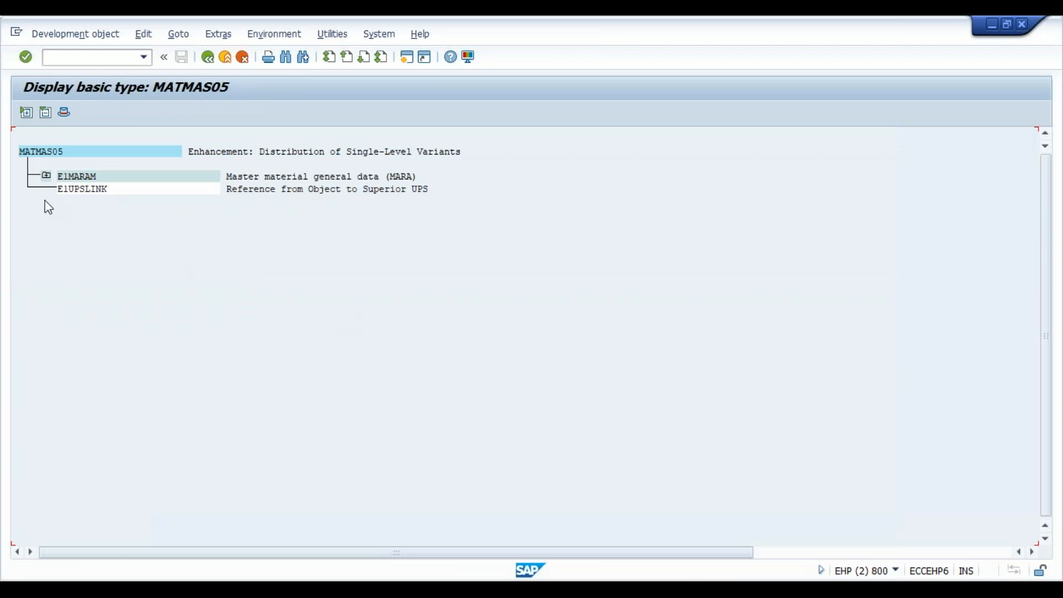
{"action": "left_click", "coordinate": [47, 175]}
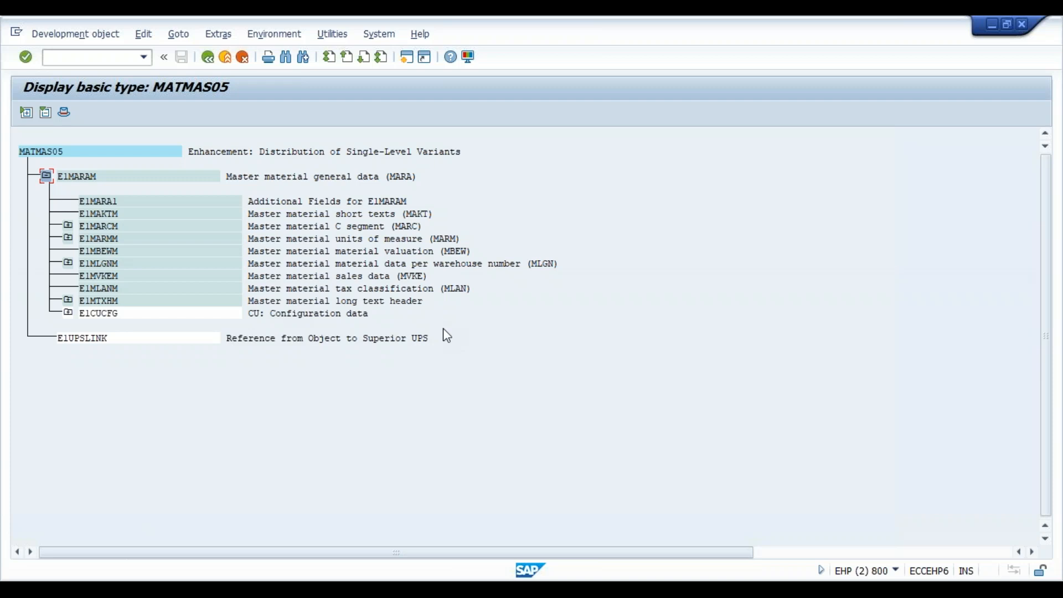
{"action": "left_click", "coordinate": [69, 227]}
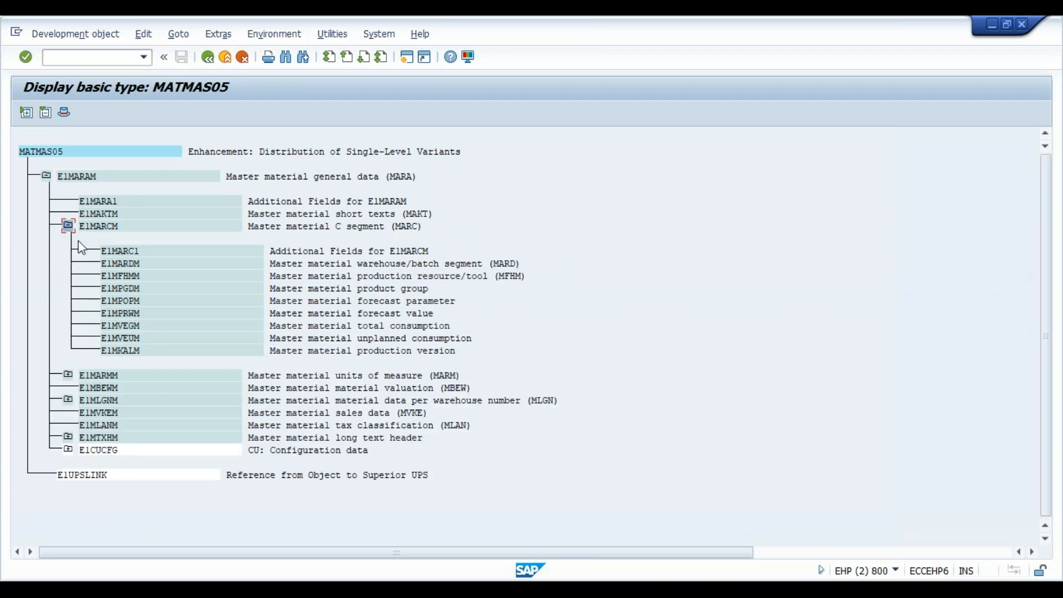
{"action": "left_click", "coordinate": [69, 374]}
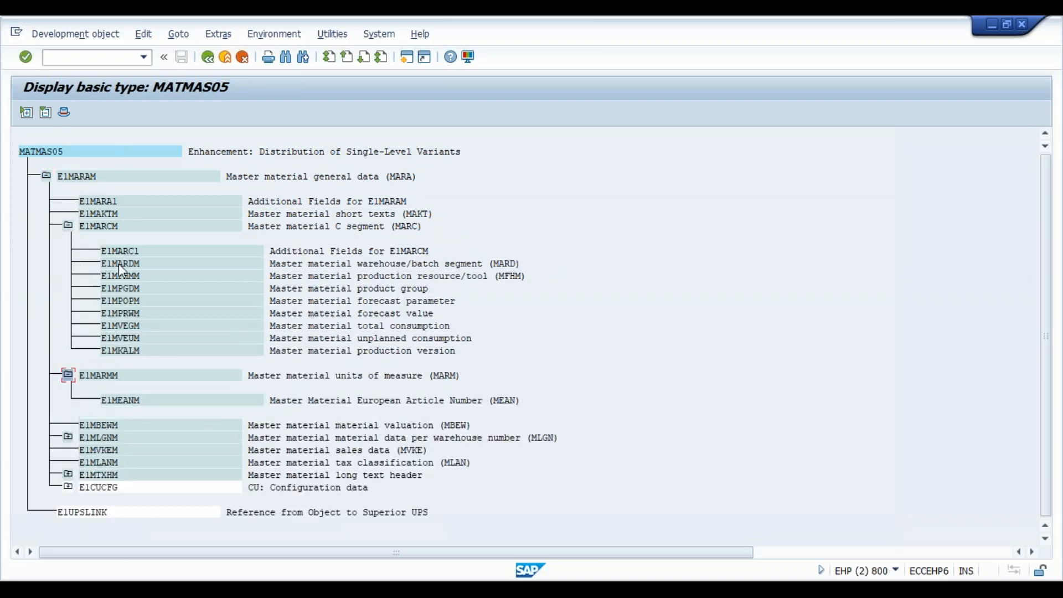
{"action": "left_click", "coordinate": [225, 58]}
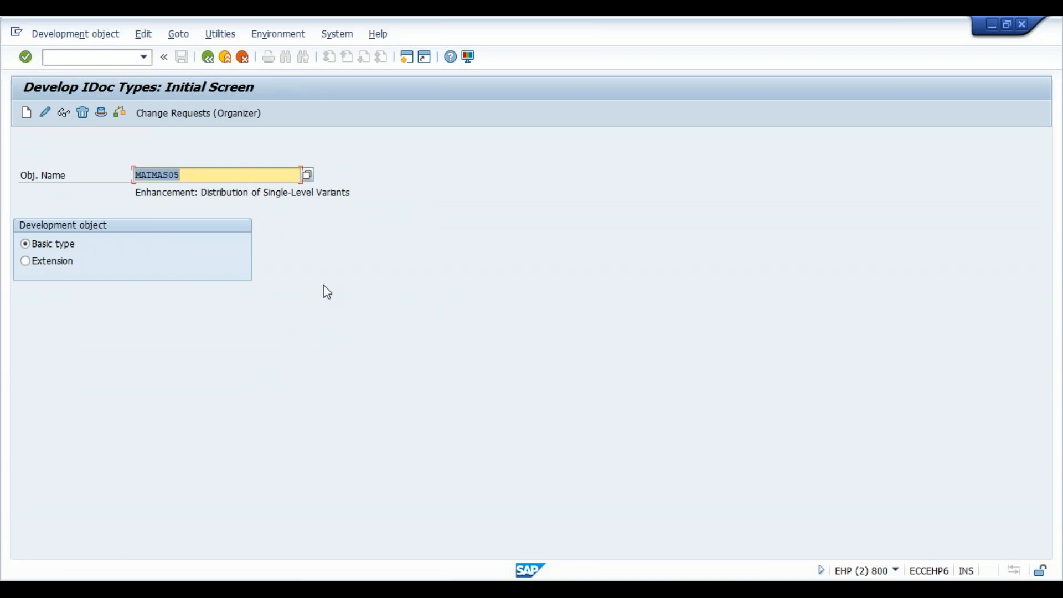
- Enter zdxc_mat as the object name for a custom basic type
{"action": "type", "text": "zdxc_n"}
{"action": "key", "text": "BackSpace"}
{"action": "type", "text": "mat"}
{"action": "left_click", "coordinate": [782, 589]}
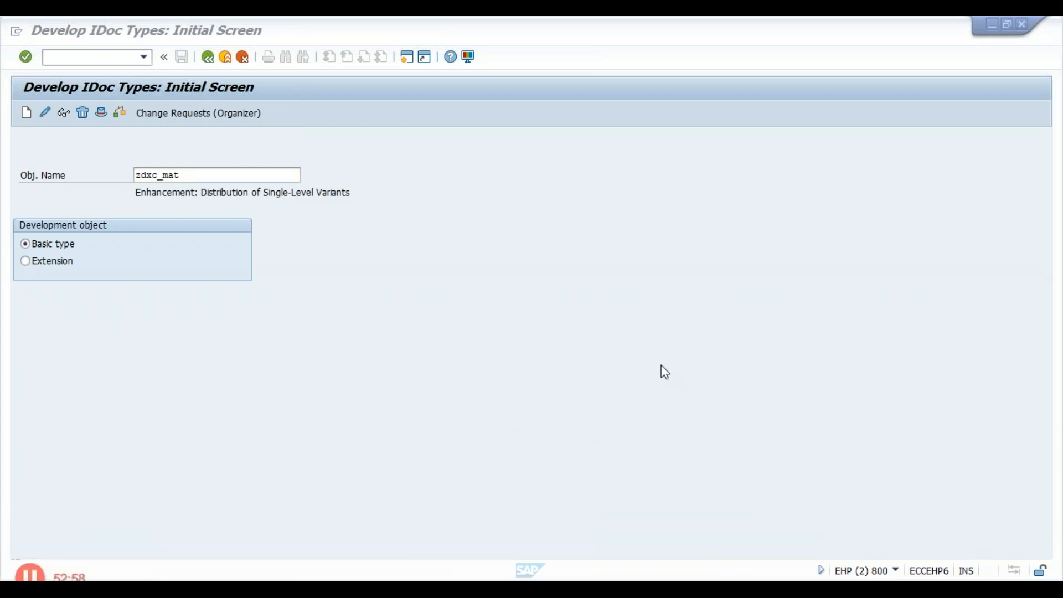
{"action": "left_click", "coordinate": [203, 175]}
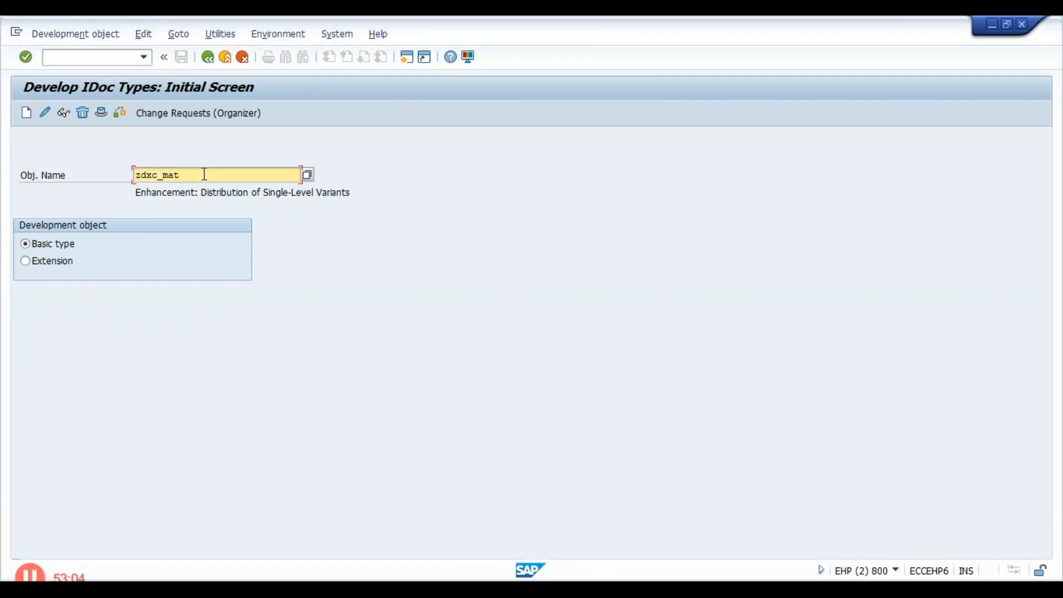
- Create the basic type from scratch with the description "Idco for Material" and select its root node
{"action": "left_click", "coordinate": [26, 112]}
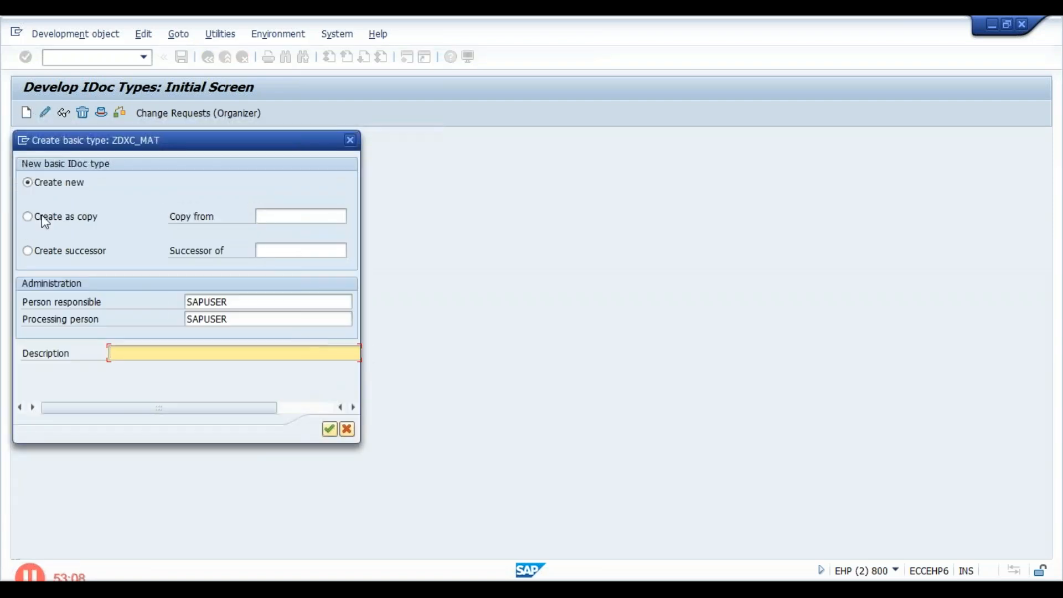
{"action": "type", "text": "Idoc"}
{"action": "type", "text": " for Material"}
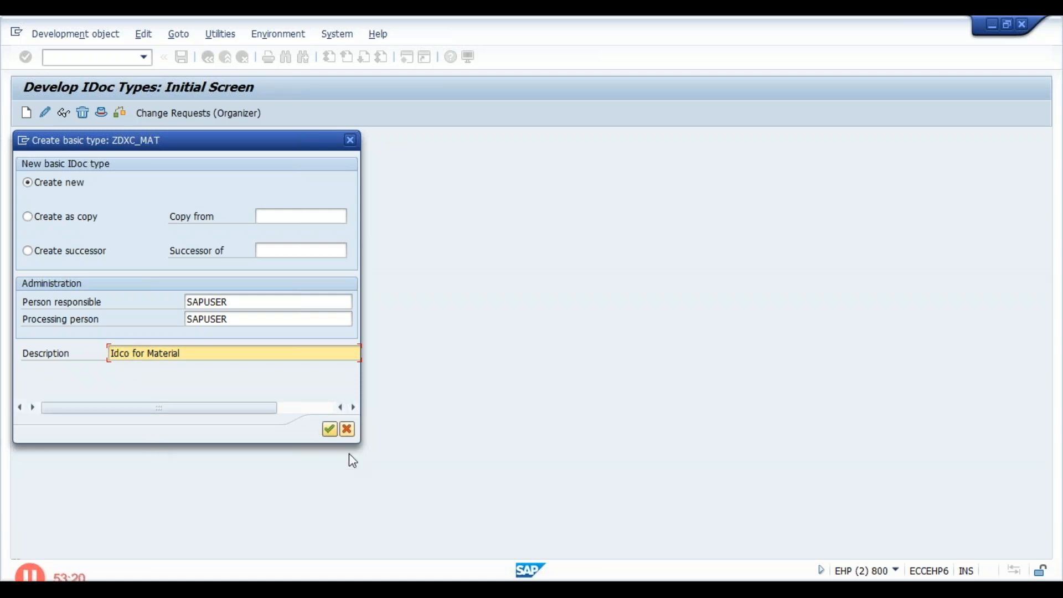
{"action": "left_click", "coordinate": [330, 429]}
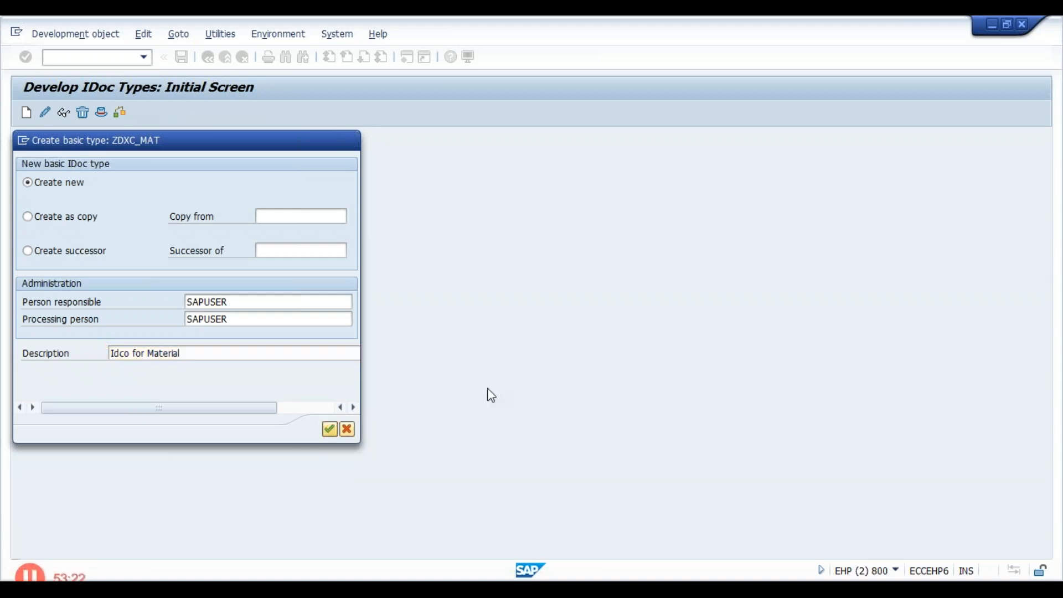
{"action": "left_click", "coordinate": [69, 148]}
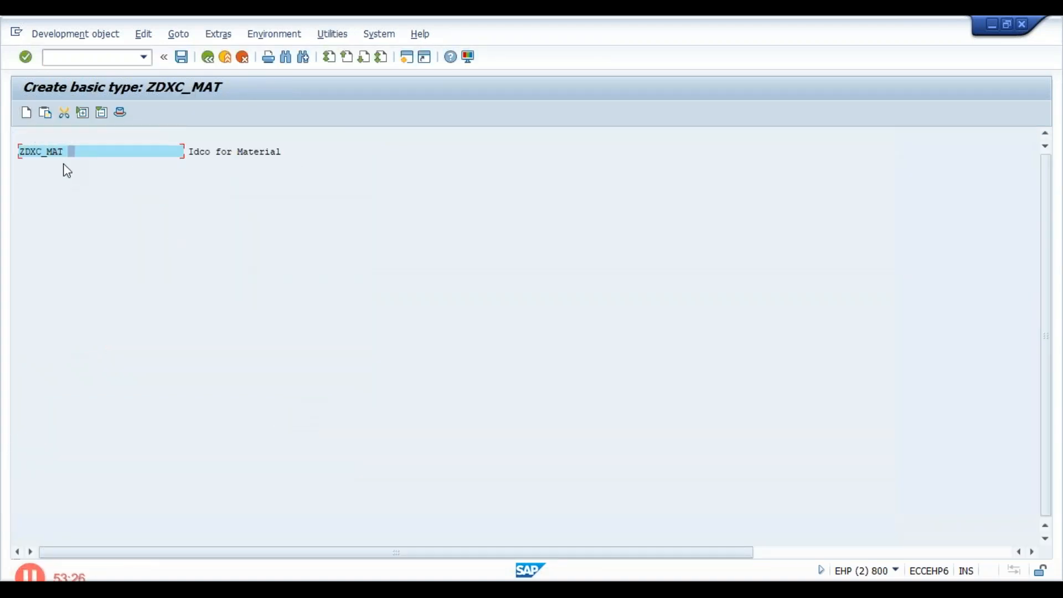
- Open transaction WE31 for developing segments in a new session
{"action": "left_click", "coordinate": [67, 60]}
{"action": "type", "text": "/owe31"}
{"action": "key", "text": "Return"}
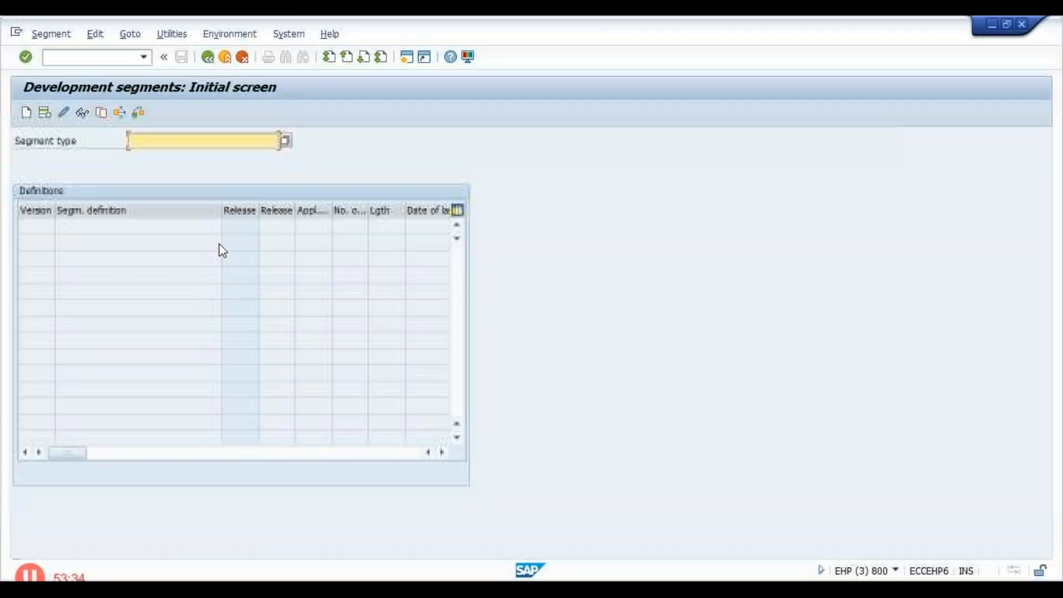
- Start creating segment type zseg_mat1 and acknowledge the name-length information
{"action": "type", "text": "z"}
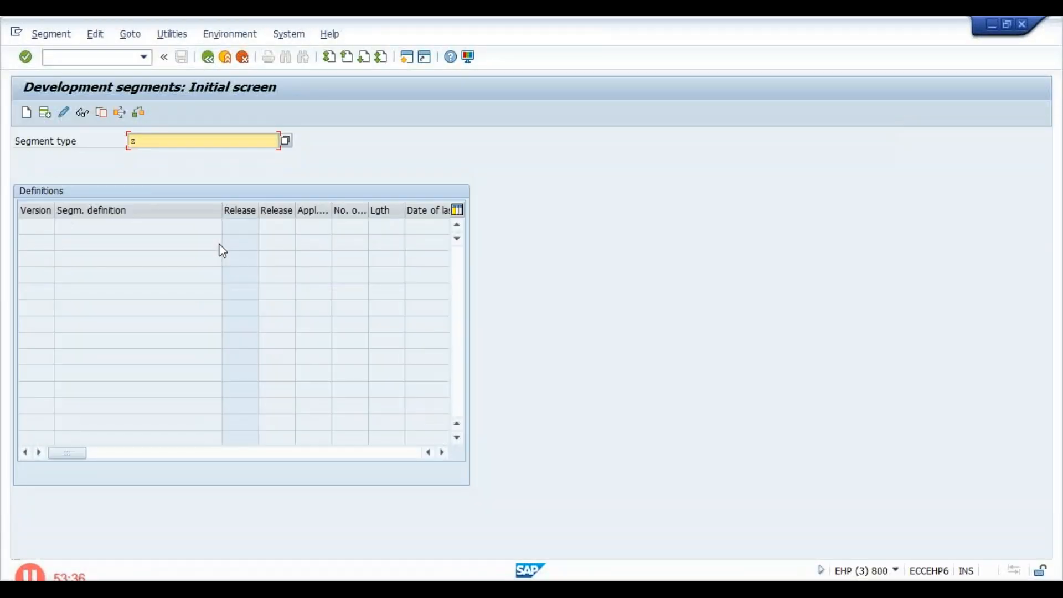
{"action": "type", "text": "m"}
{"action": "key", "text": "BackSpace"}
{"action": "type", "text": "seg_mat1"}
{"action": "left_click", "coordinate": [28, 113]}
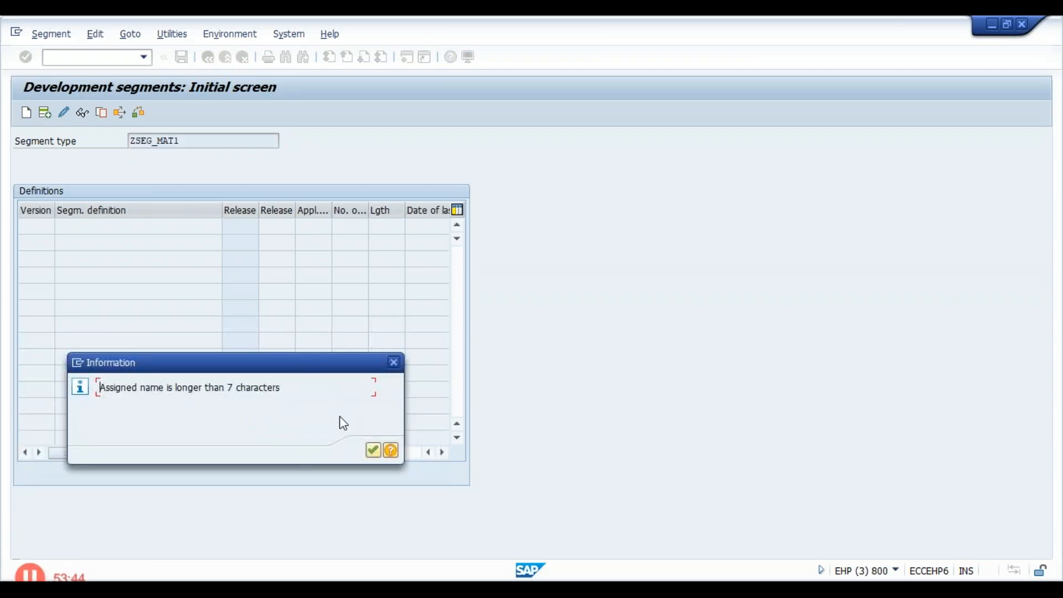
{"action": "left_click", "coordinate": [374, 450]}
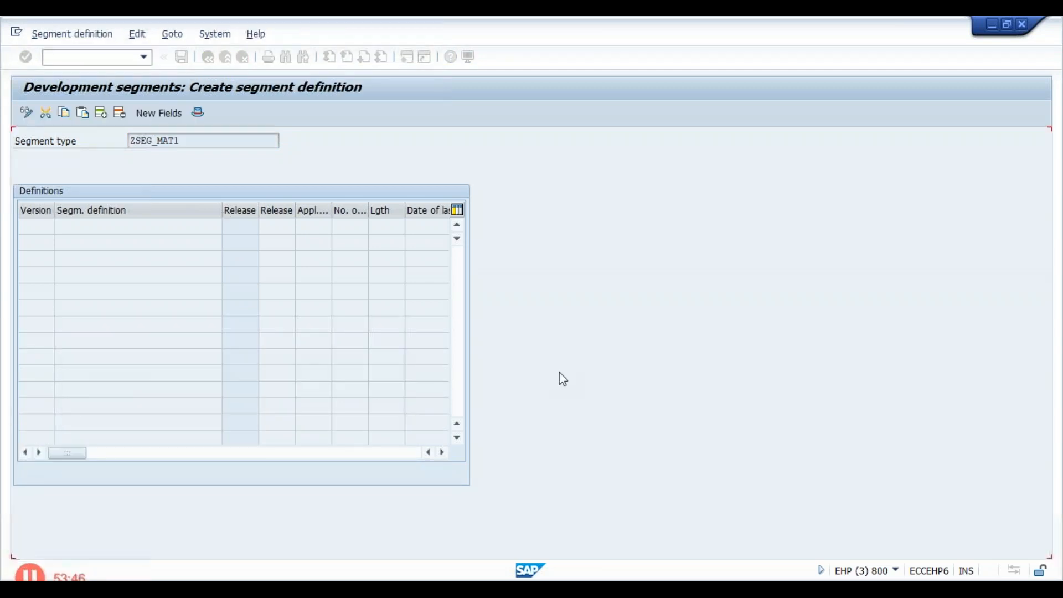
- Give the segment the short description "segment for MAterial"
{"action": "left_click", "coordinate": [218, 175]}
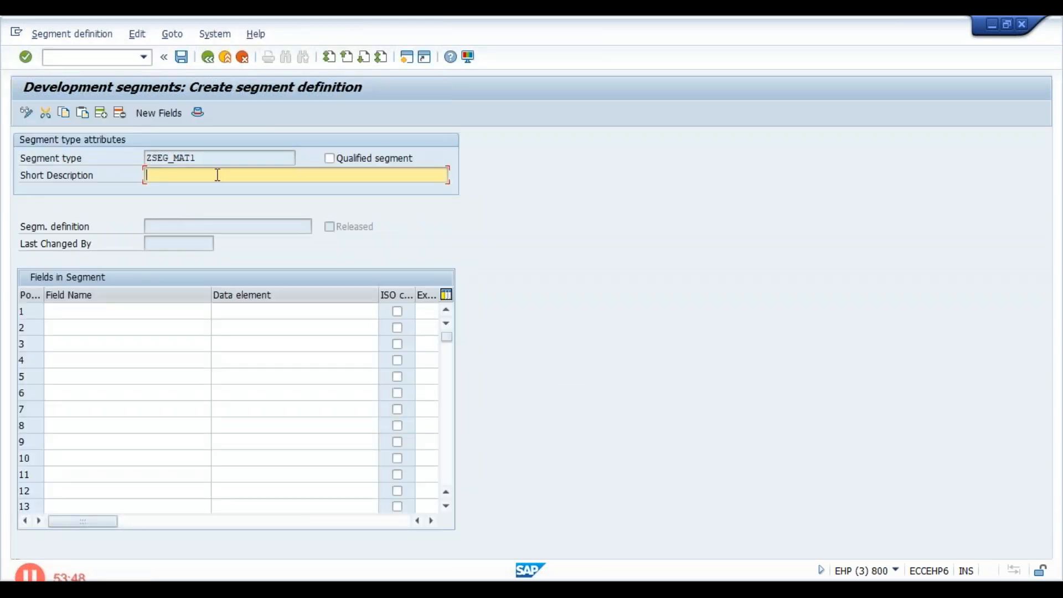
{"action": "type", "text": "segment for MAterial"}
{"action": "key", "text": "Return"}
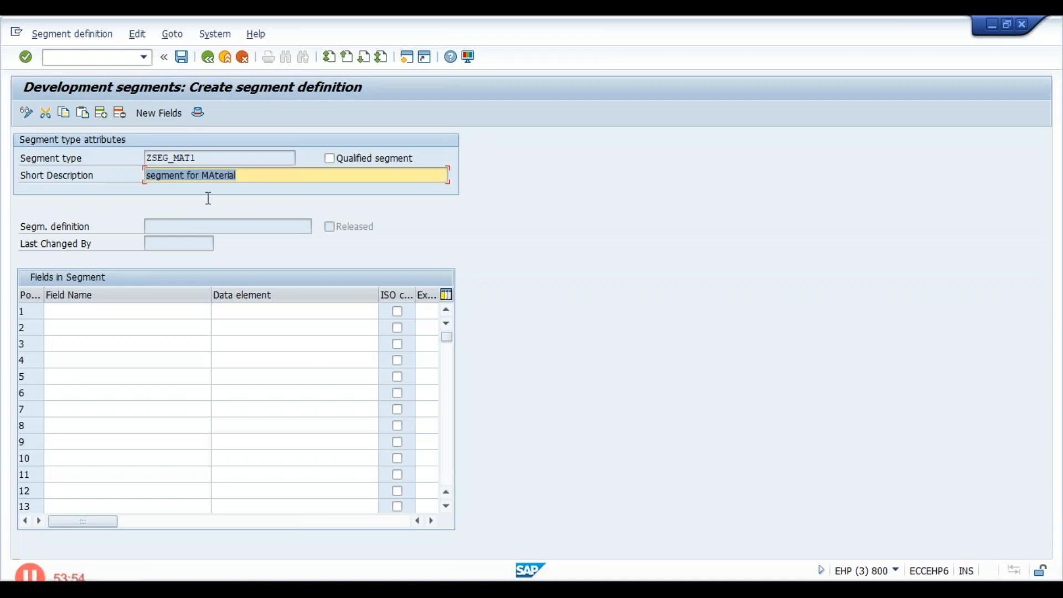
- Add field matnr with data element matnr as the segment's first field
{"action": "left_click", "coordinate": [189, 312]}
{"action": "type", "text": "matnr"}
{"action": "key", "text": "Tab"}
{"action": "type", "text": "matnr"}
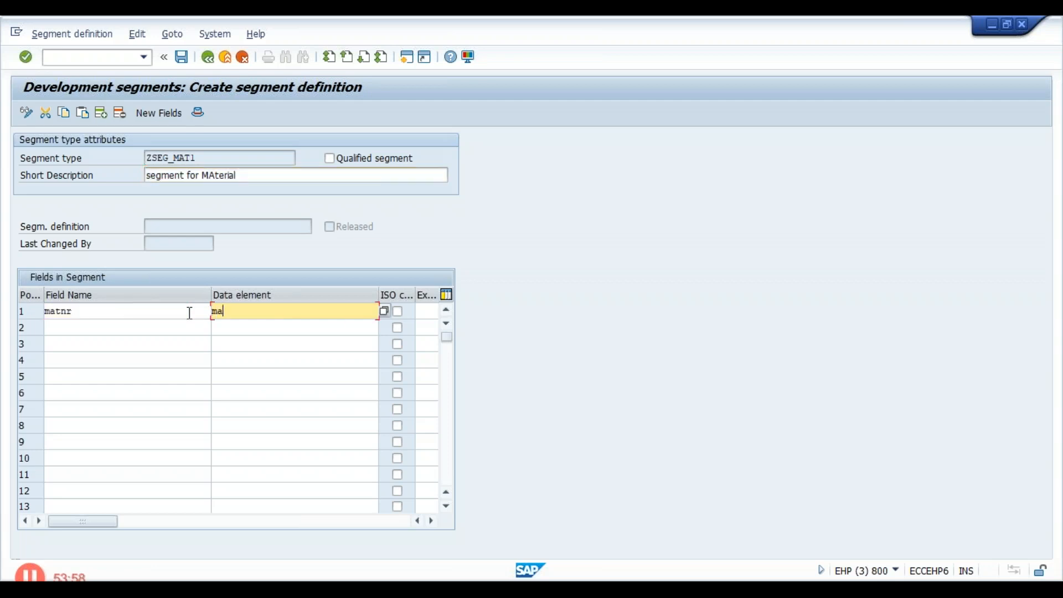
{"action": "key", "text": "Tab"}
- Add field ersda with data element ersda as the segment's second field
{"action": "key", "text": "Tab"}
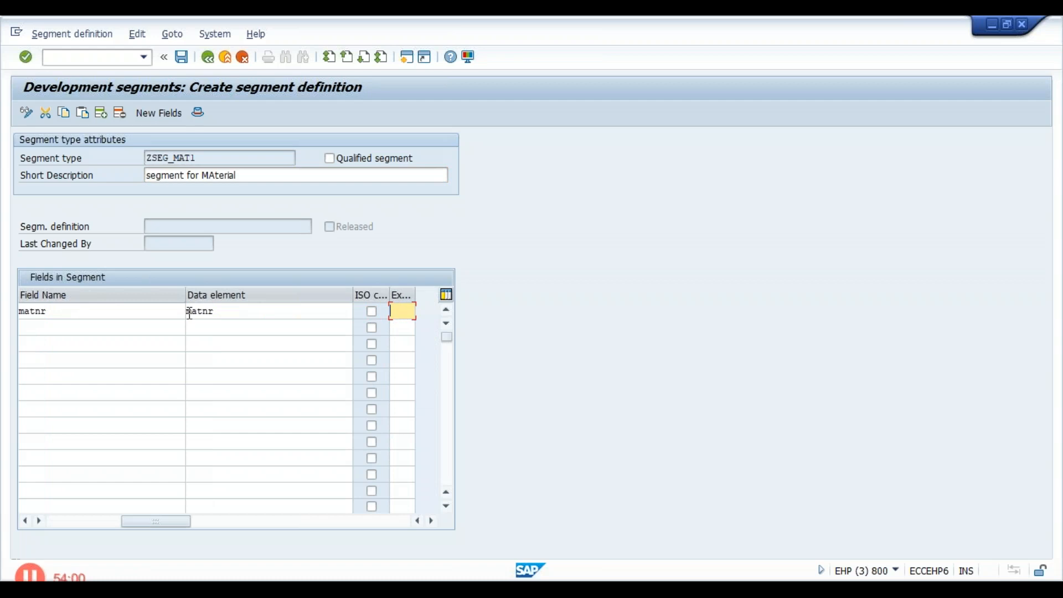
{"action": "key", "text": "Tab"}
{"action": "type", "text": "ersda"}
{"action": "key", "text": "Tab"}
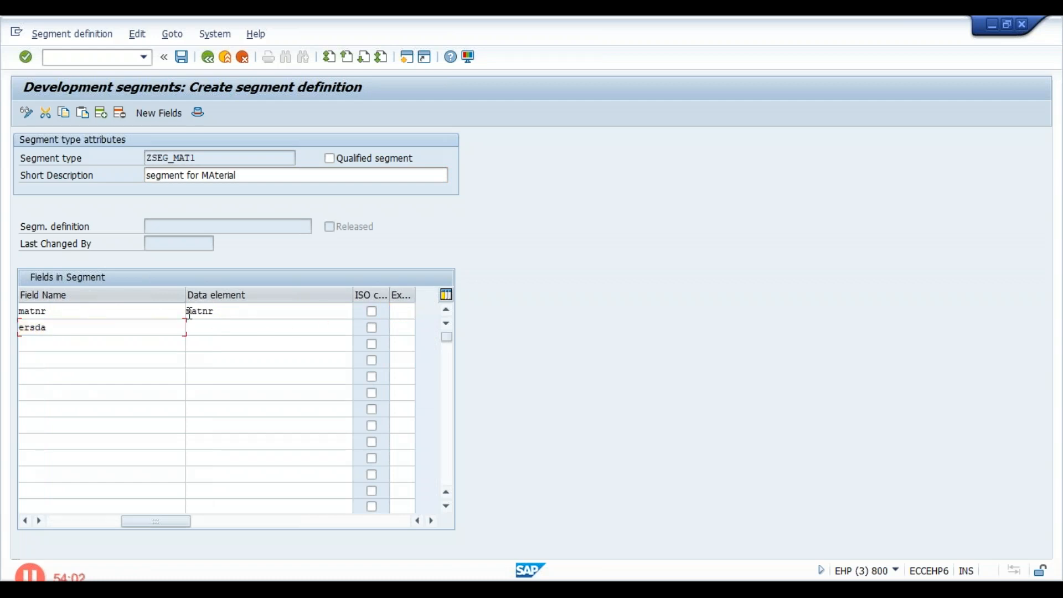
{"action": "type", "text": "ersda"}
{"action": "key", "text": "Tab"}
{"action": "key", "text": "Tab"}
{"action": "key", "text": "Tab"}
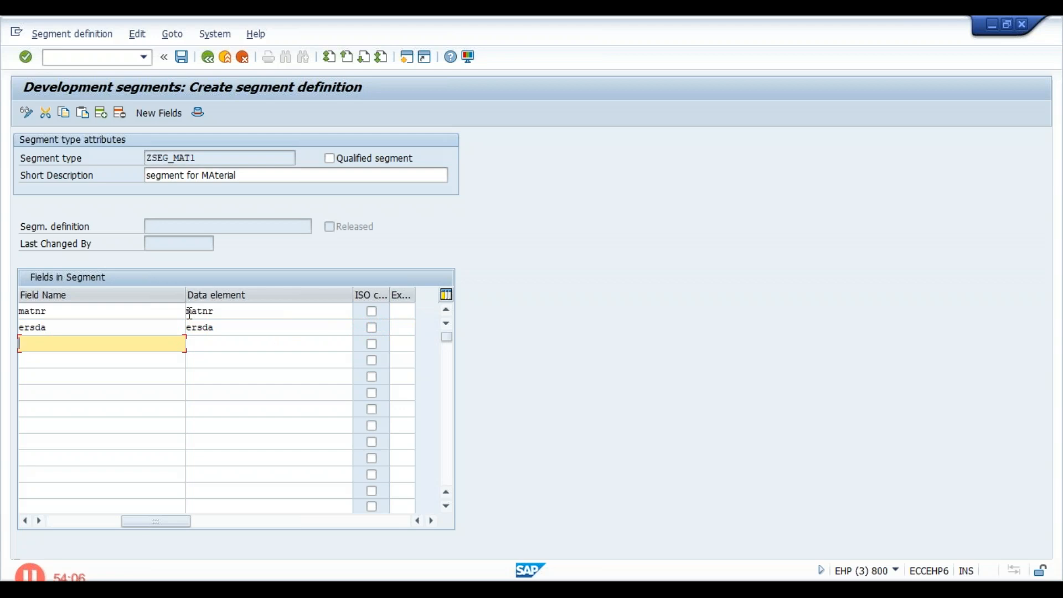
- Add field ernam with data element ernam as the third field and validate the entries
{"action": "type", "text": "ernam"}
{"action": "key", "text": "Tab"}
{"action": "type", "text": "ernam"}
{"action": "key", "text": "Return"}
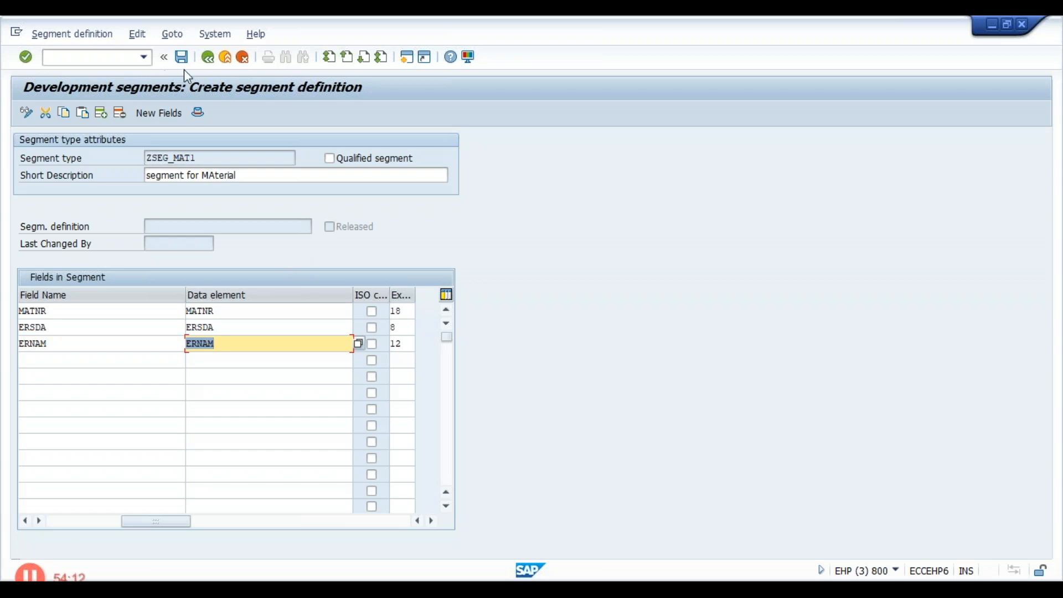
- Save the segment with the proposed responsible persons, package zjhsoftech and the proposed workbench request
{"action": "left_click", "coordinate": [183, 61]}
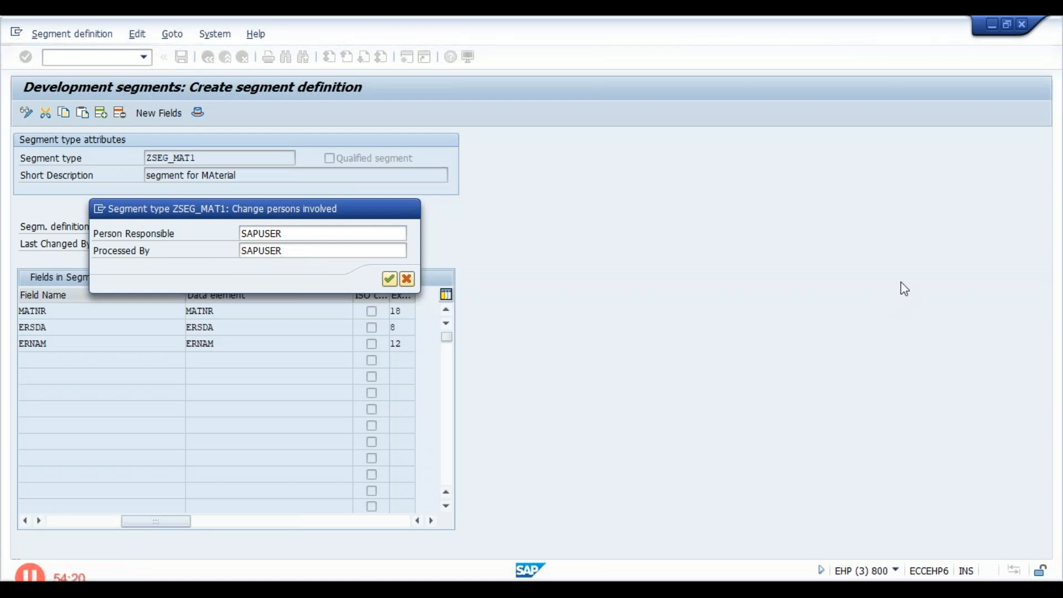
{"action": "key", "text": "Return"}
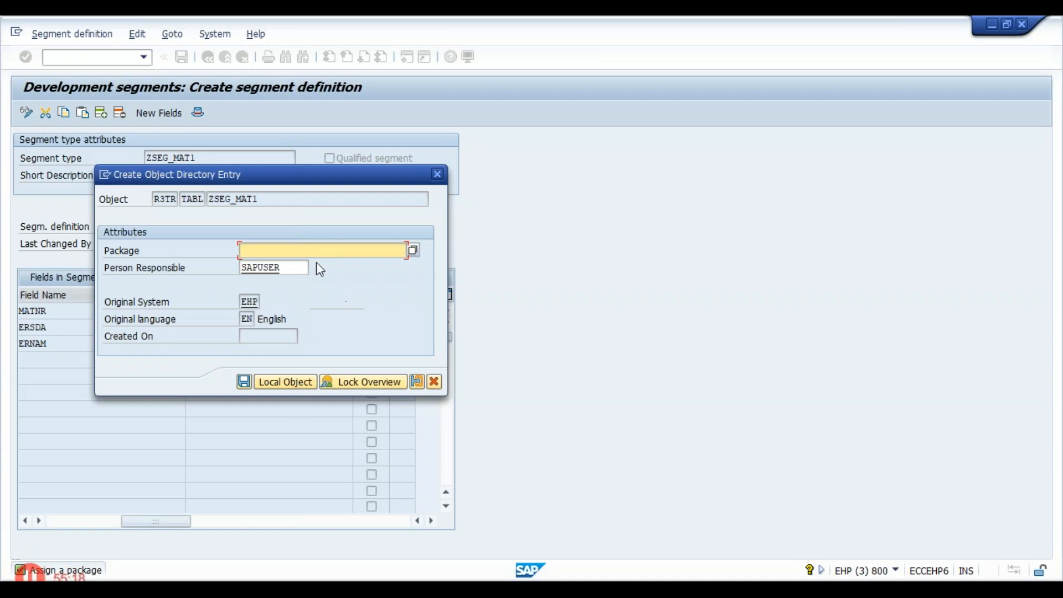
{"action": "type", "text": "z"}
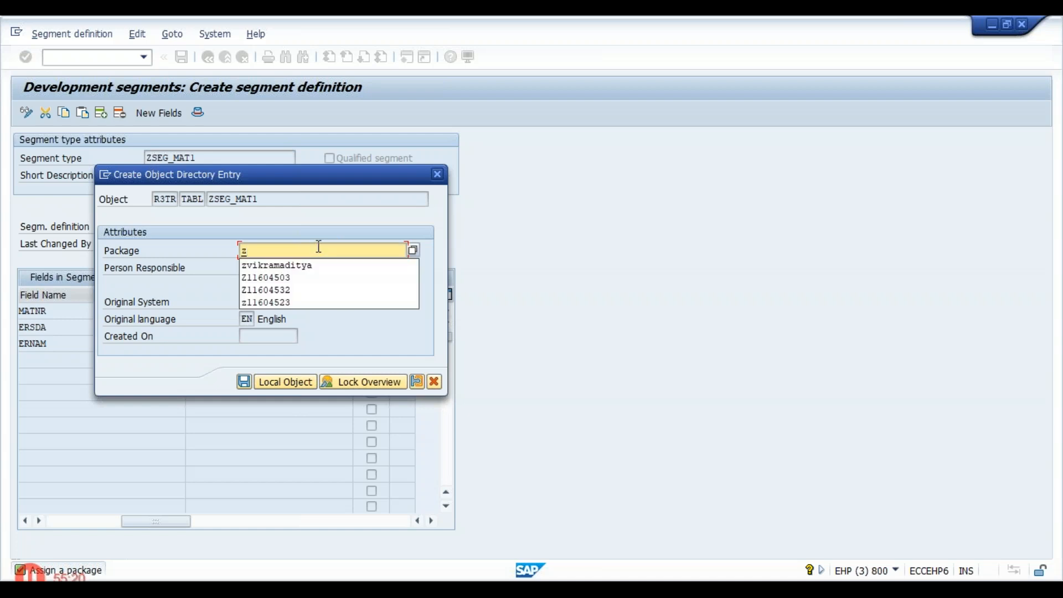
{"action": "type", "text": "jhsof"}
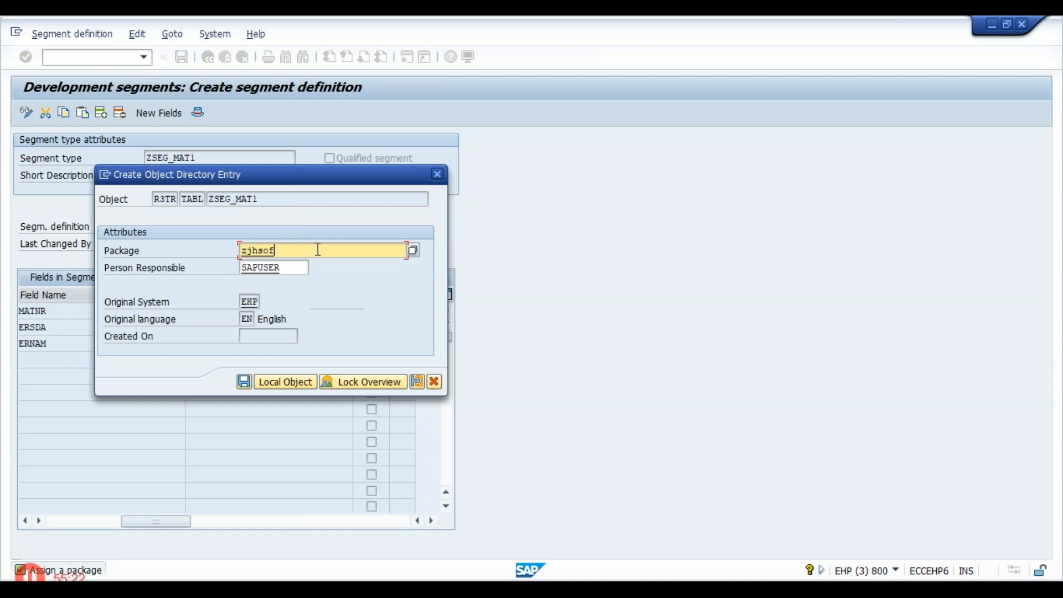
{"action": "type", "text": "tech"}
{"action": "key", "text": "Return"}
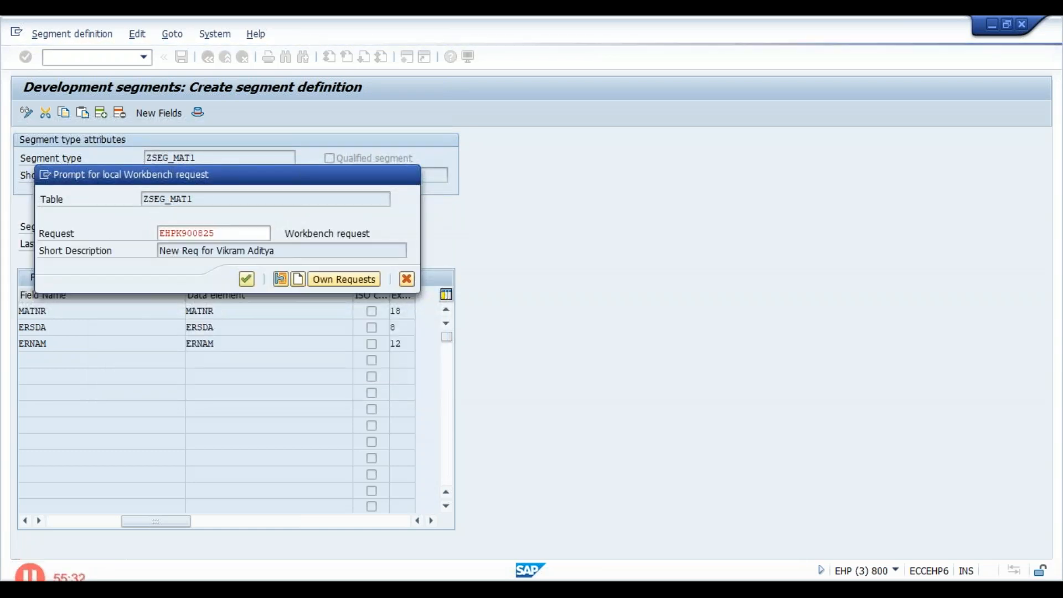
{"action": "key", "text": "Return"}
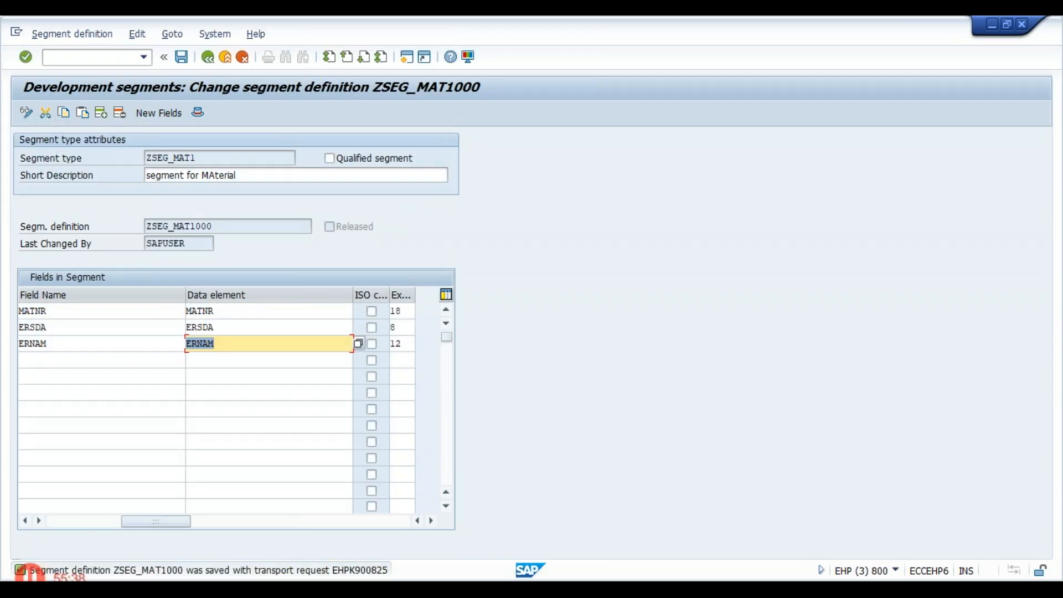
- Leave segment development and return to the initial screen for developing IDoc types (transaction WE30)
{"action": "left_click", "coordinate": [208, 56]}
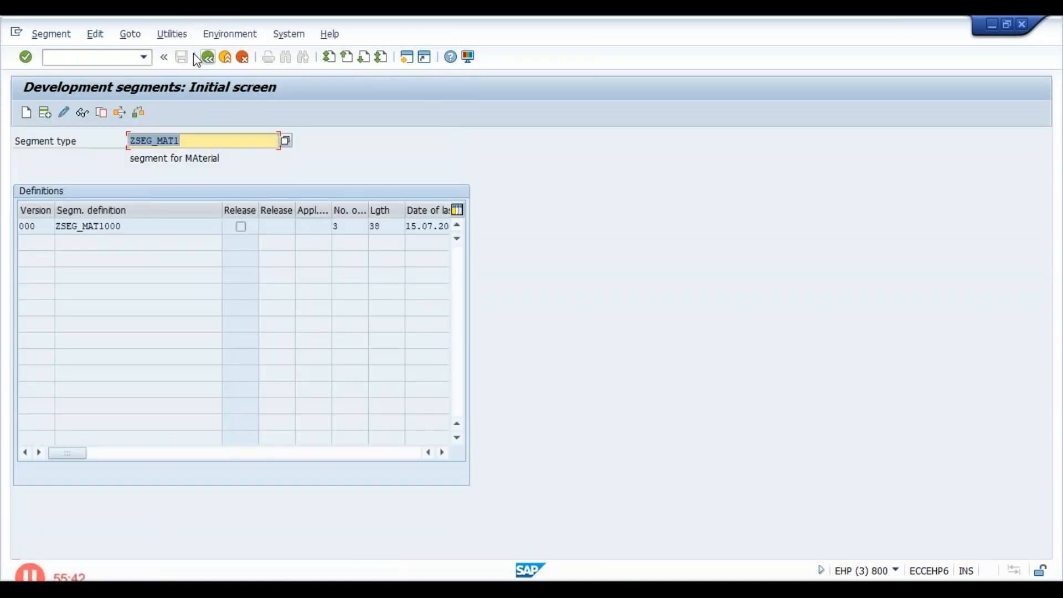
{"action": "left_click", "coordinate": [208, 58]}
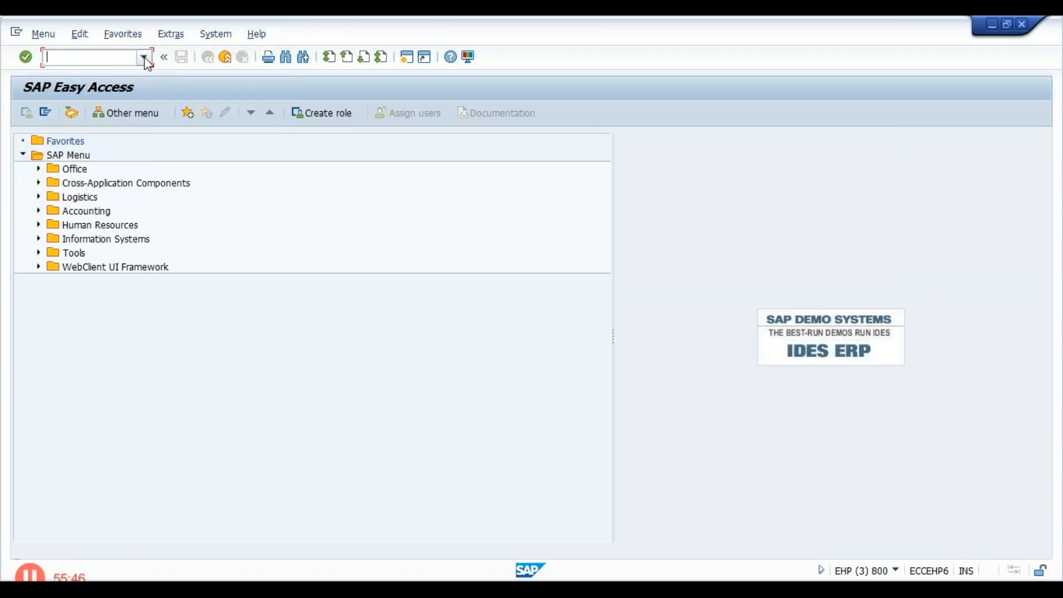
{"action": "left_click", "coordinate": [144, 57]}
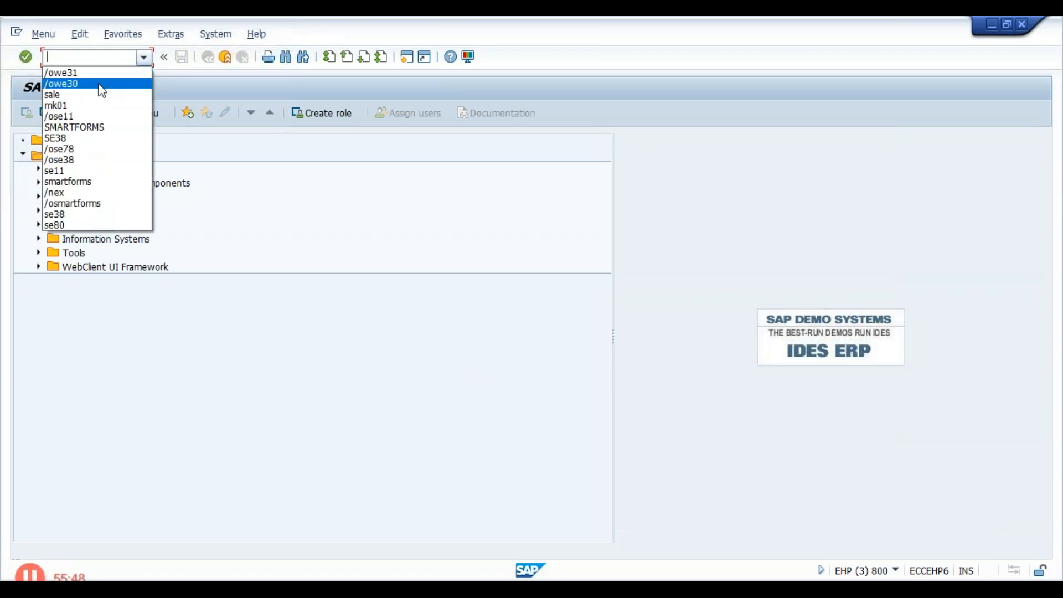
{"action": "type", "text": "se38"}
{"action": "key", "text": "Return"}
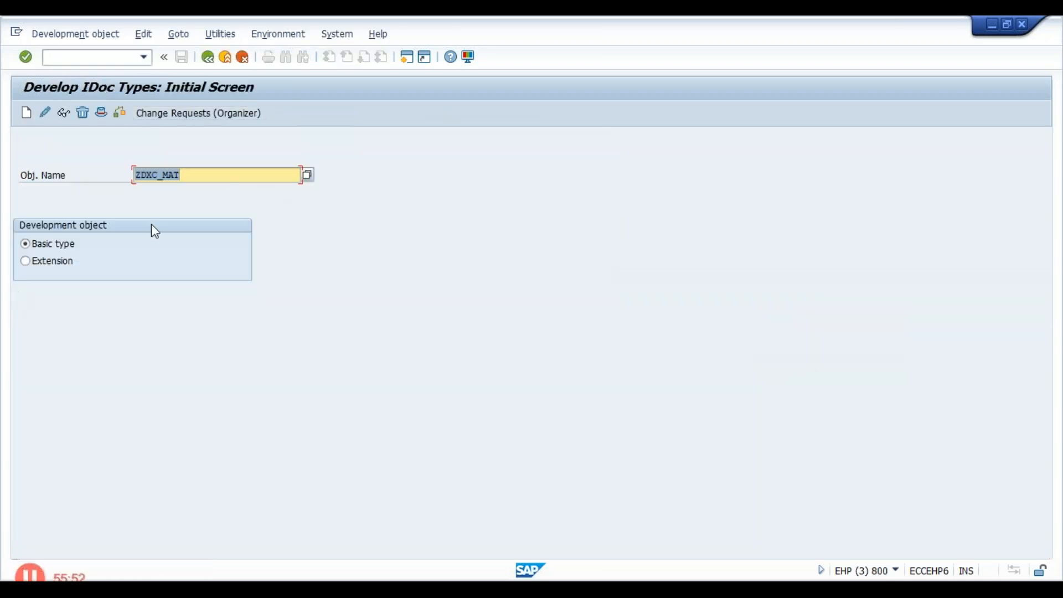
- Try to open basic type ZDXC_MAT for change and to create it as new with the description "material"
{"action": "left_click", "coordinate": [44, 114]}
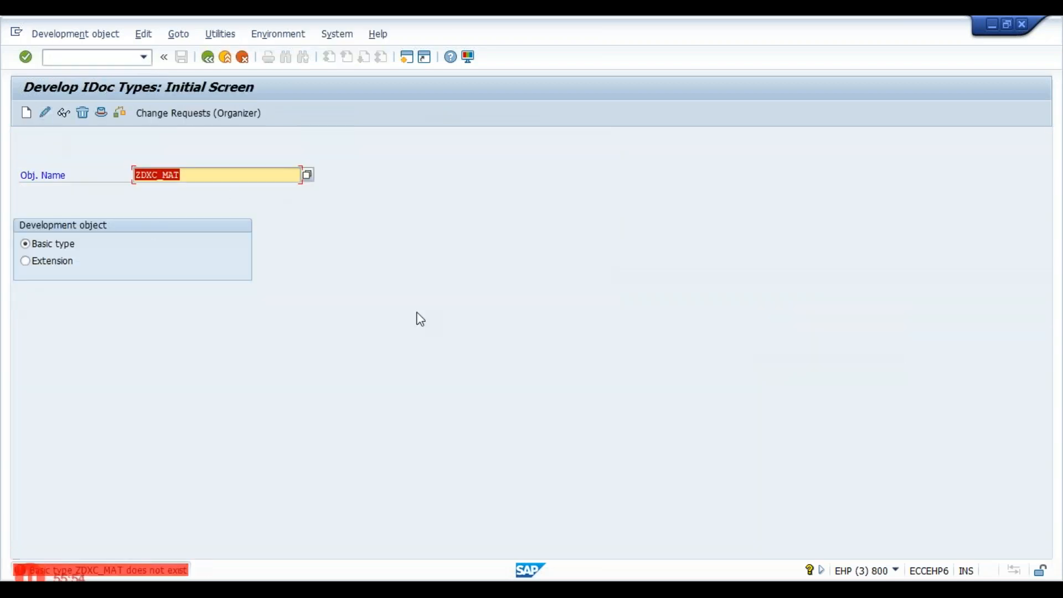
{"action": "left_click", "coordinate": [26, 113]}
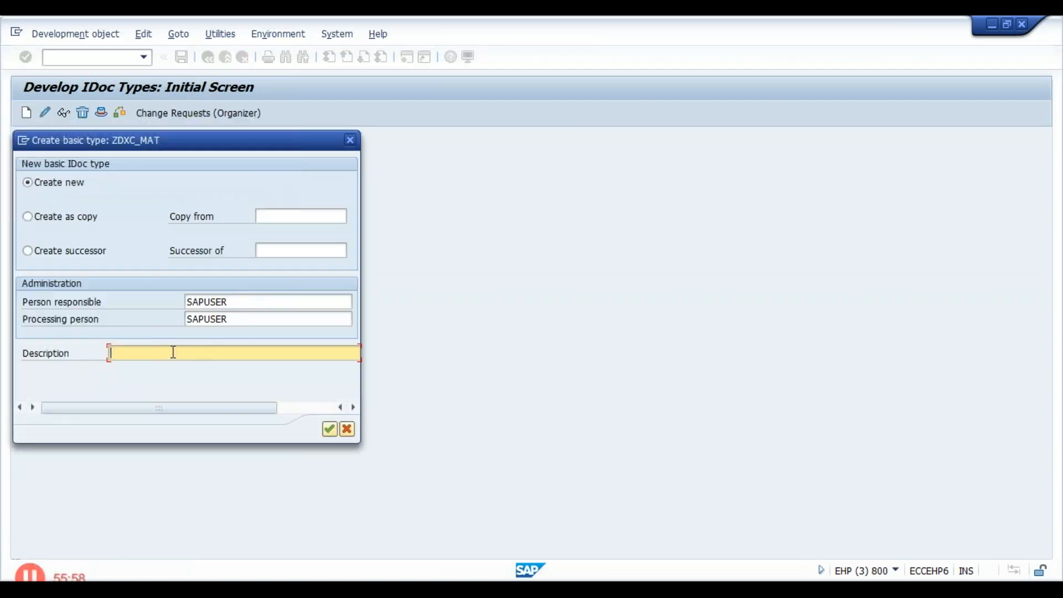
{"action": "type", "text": "material"}
{"action": "key", "text": "Return"}
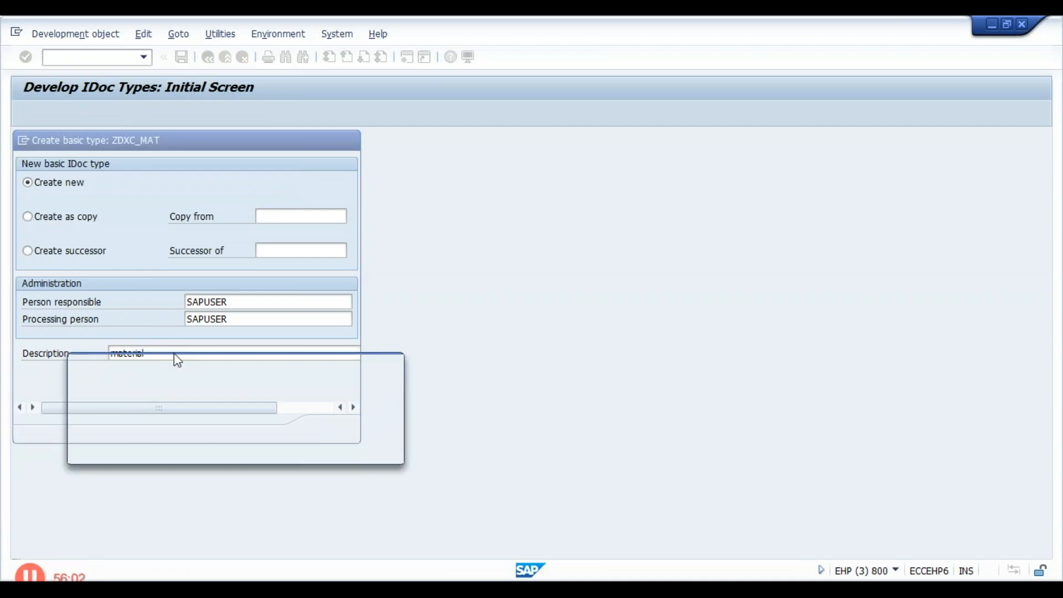
{"action": "key", "text": "Return"}
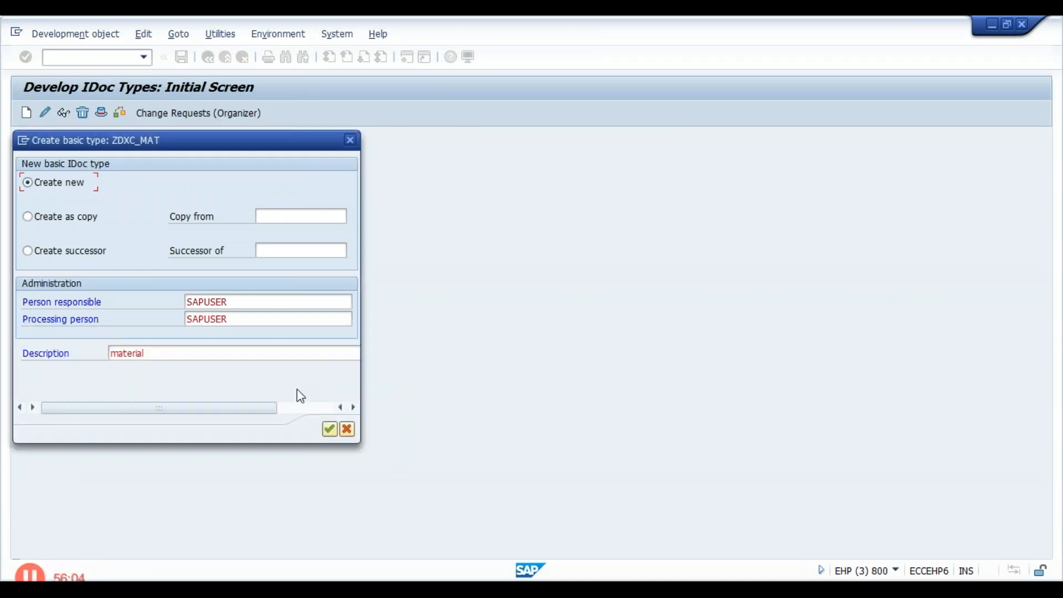
{"action": "left_click", "coordinate": [350, 140]}
- Create new basic type ZDXC_MAT1, keeping the description "material"
{"action": "left_click", "coordinate": [189, 173]}
{"action": "type", "text": "1"}
{"action": "left_click", "coordinate": [29, 113]}
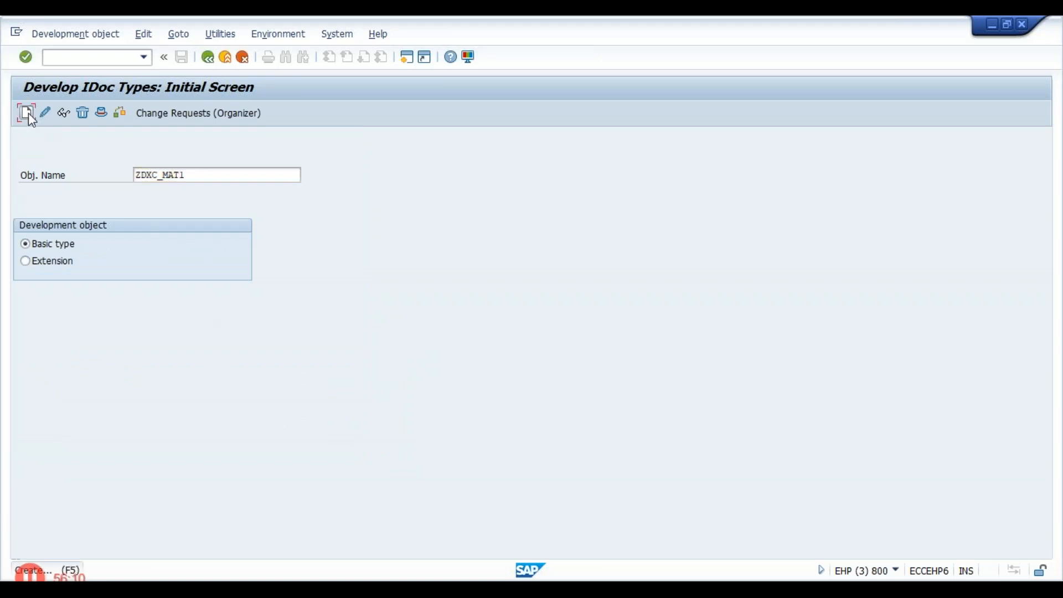
{"action": "key", "text": "Return"}
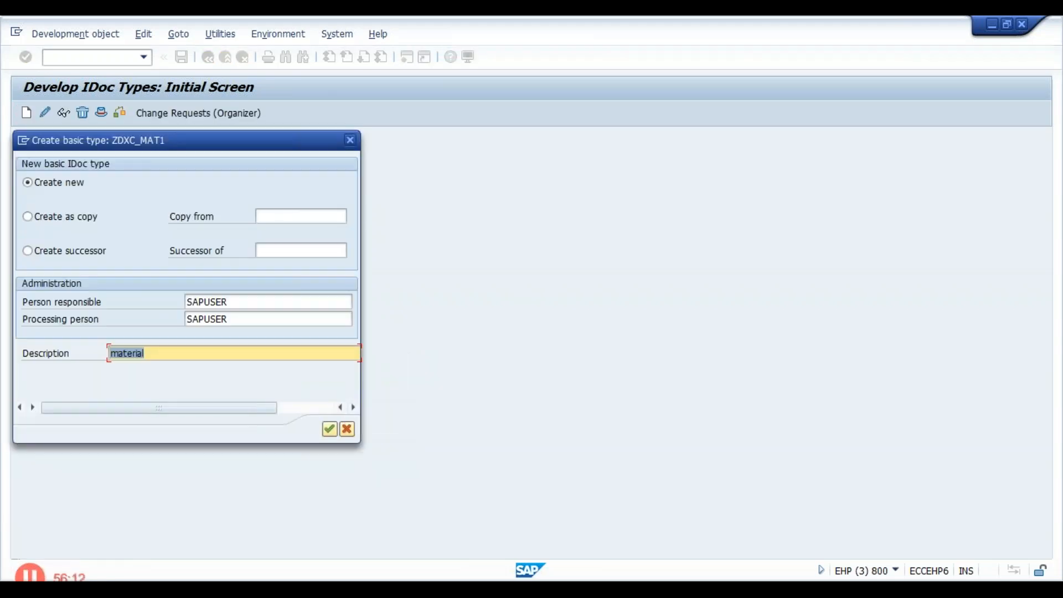
{"action": "key", "text": "Return"}
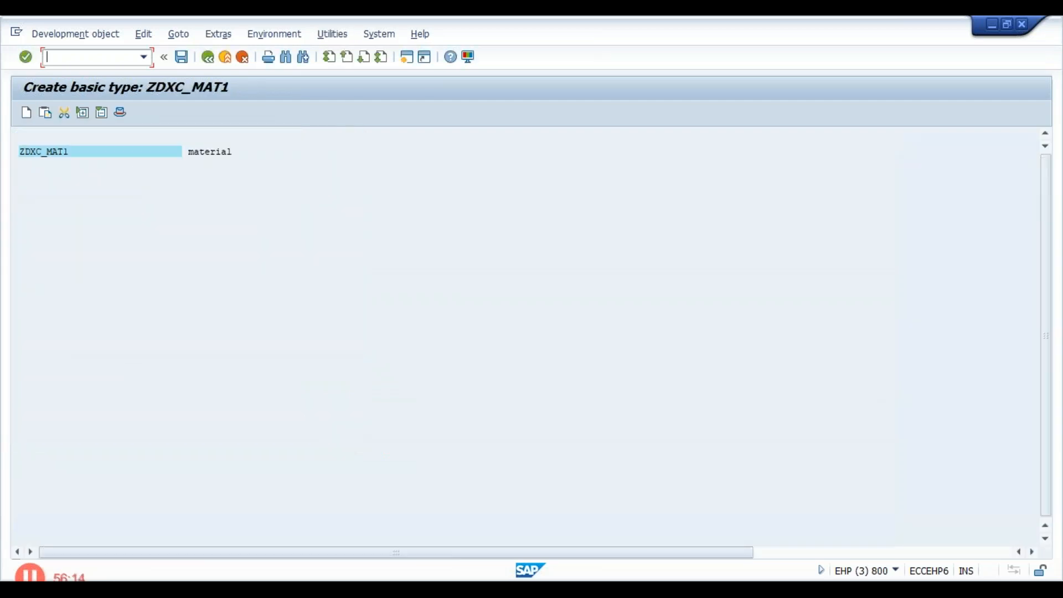
- Start adding a segment under the ZDXC_MAT1 root and choose segment type ZSEG_MAT1 by searching for z*mat*
{"action": "left_click", "coordinate": [48, 154]}
{"action": "left_click", "coordinate": [26, 113]}
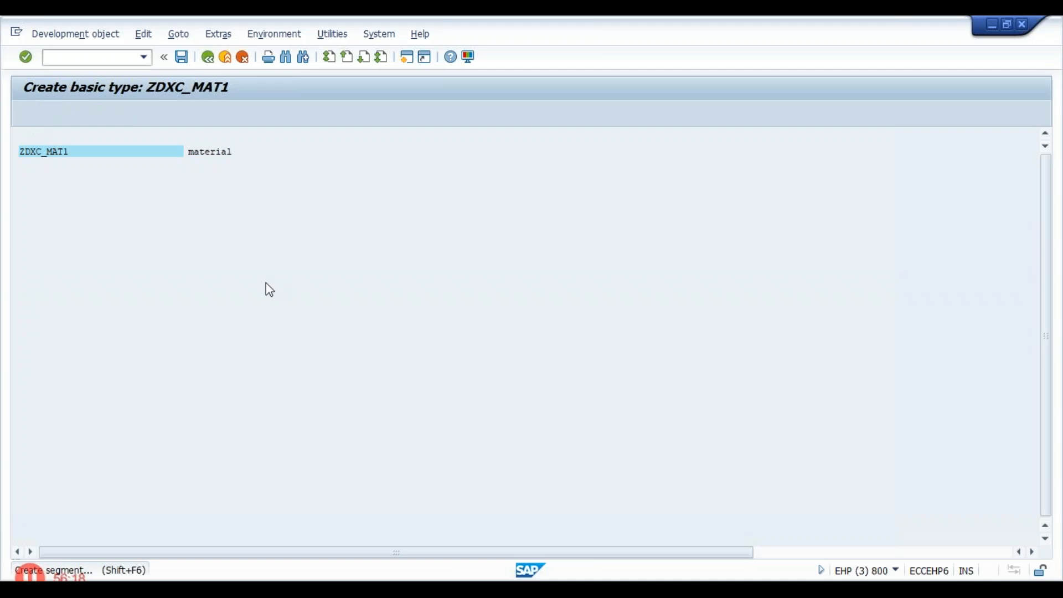
{"action": "type", "text": "z"}
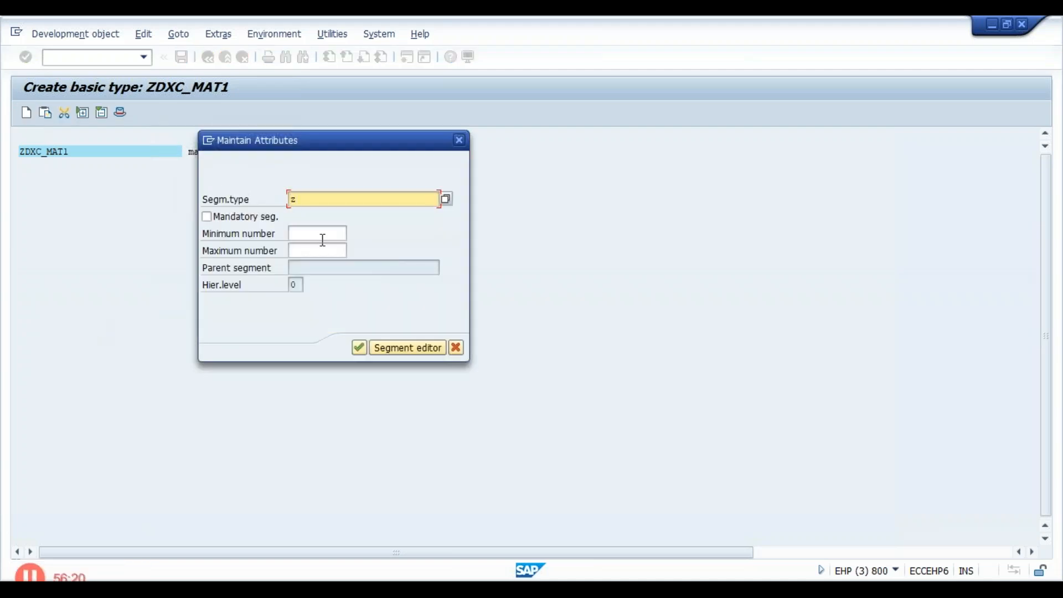
{"action": "type", "text": "*mat*"}
{"action": "left_click", "coordinate": [446, 198]}
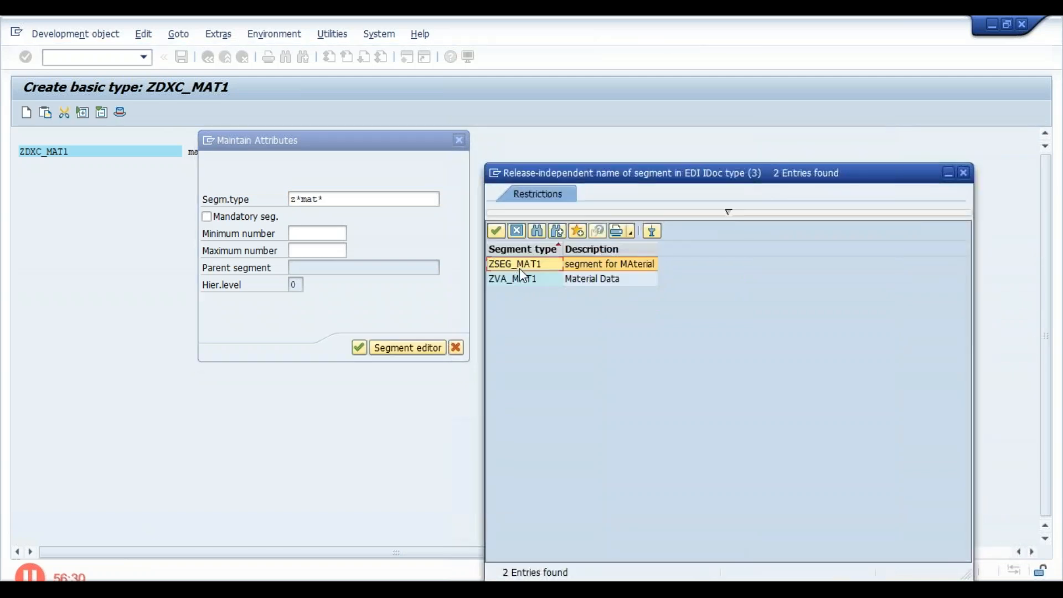
{"action": "double_click", "coordinate": [530, 267]}
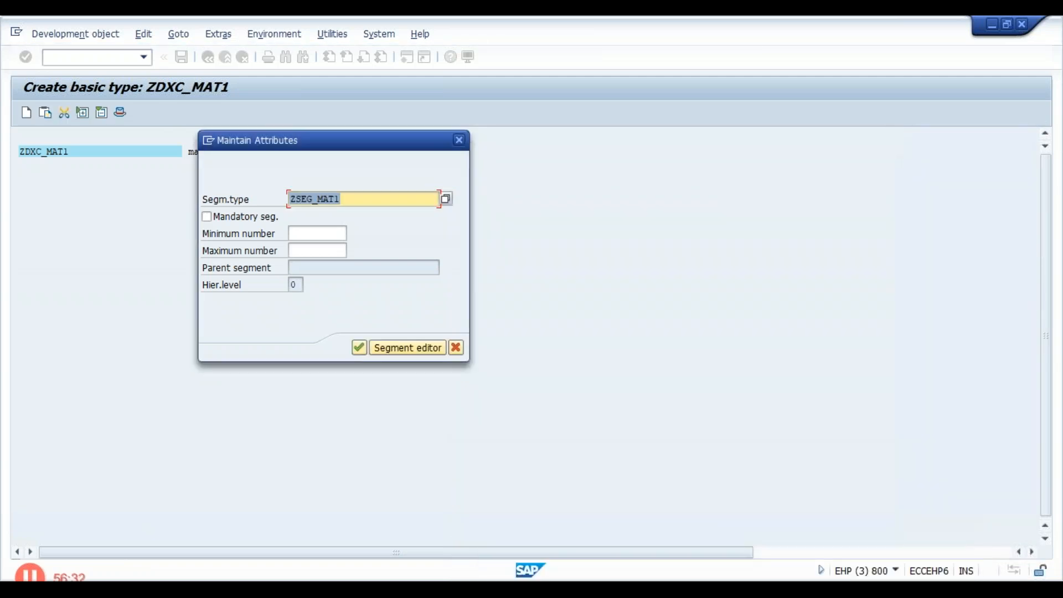
- Set the segment's minimum number to 1 and maximum number to 100, and add it to the basic type
{"action": "left_click", "coordinate": [298, 233]}
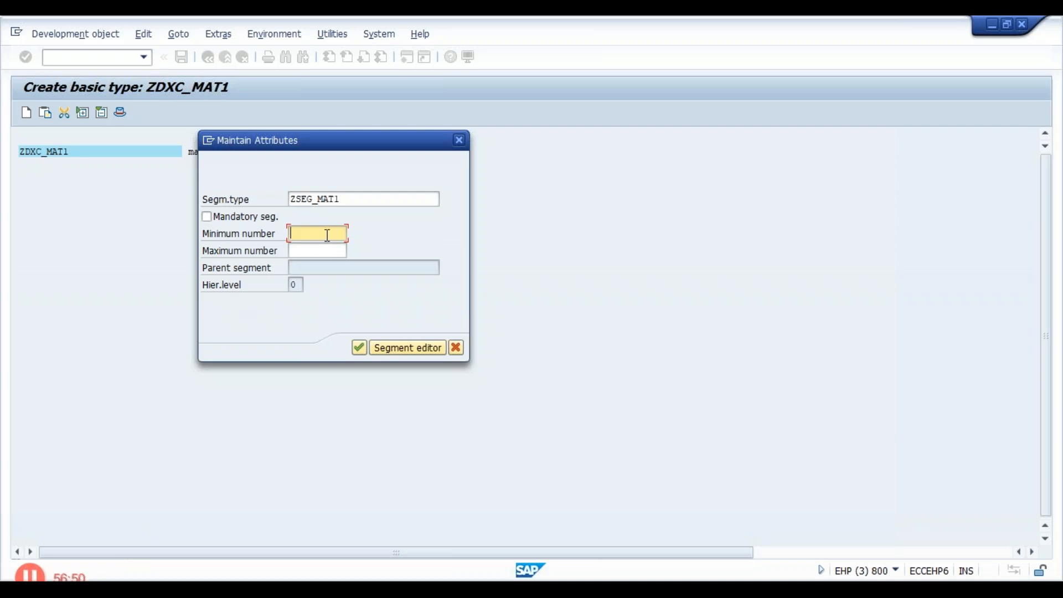
{"action": "type", "text": "10"}
{"action": "key", "text": "Tab"}
{"action": "type", "text": "100"}
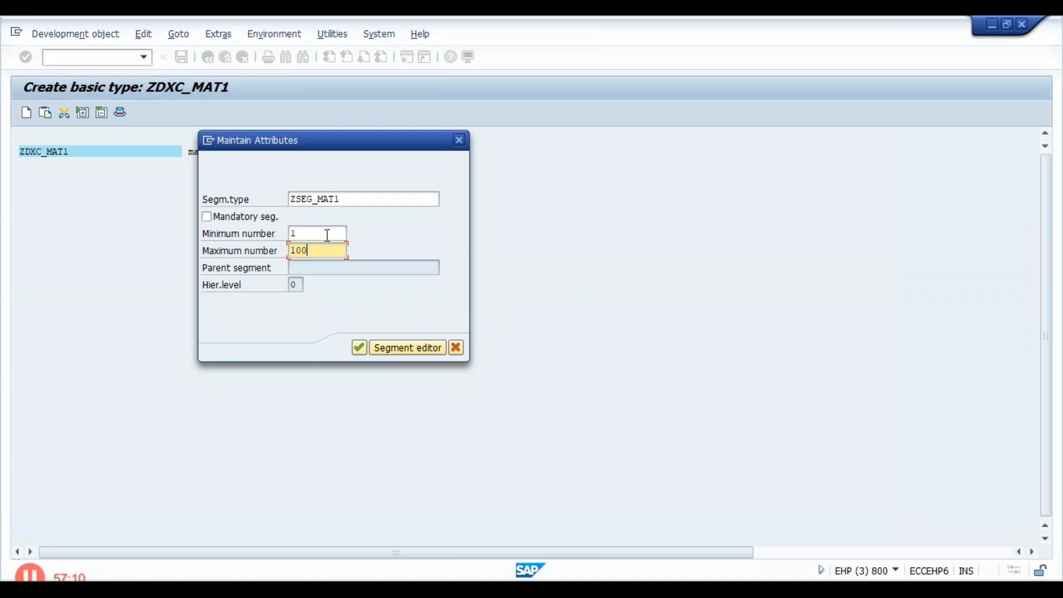
{"action": "left_click", "coordinate": [326, 233]}
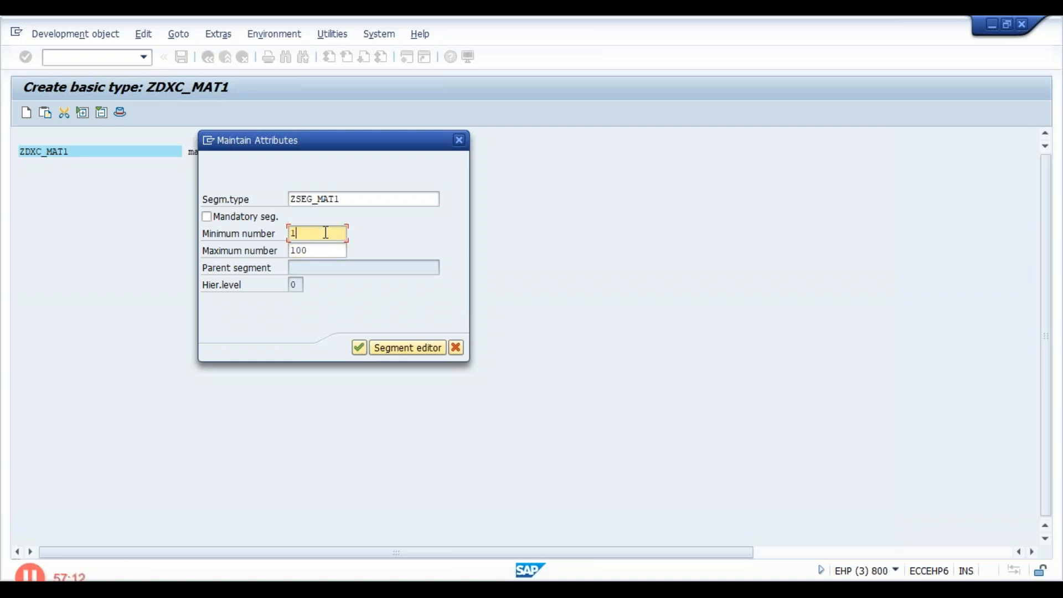
{"action": "left_click_drag", "start_coordinate": [295, 235], "coordinate": [284, 227]}
{"action": "left_click", "coordinate": [316, 250]}
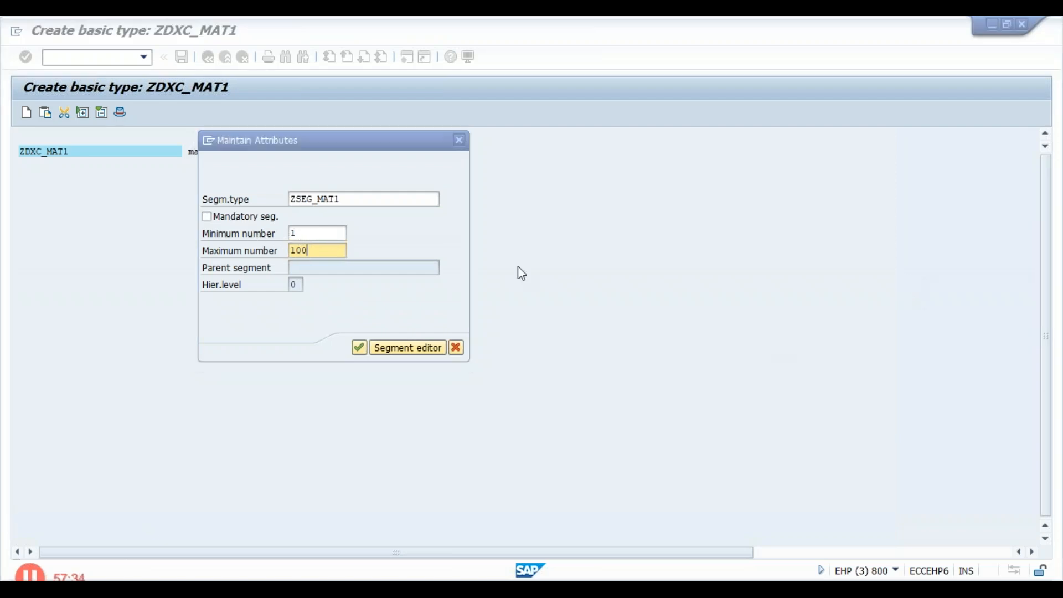
{"action": "left_click", "coordinate": [359, 348]}
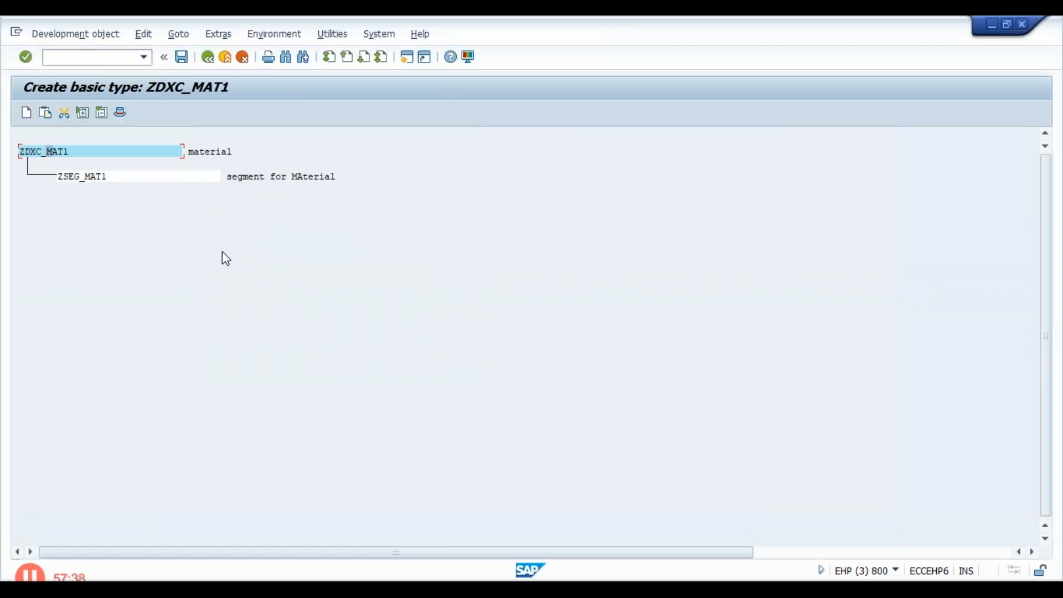
- Save basic type ZDXC_MAT1 in package ZJHSOFTECH with the proposed workbench request
{"action": "left_click", "coordinate": [182, 57]}
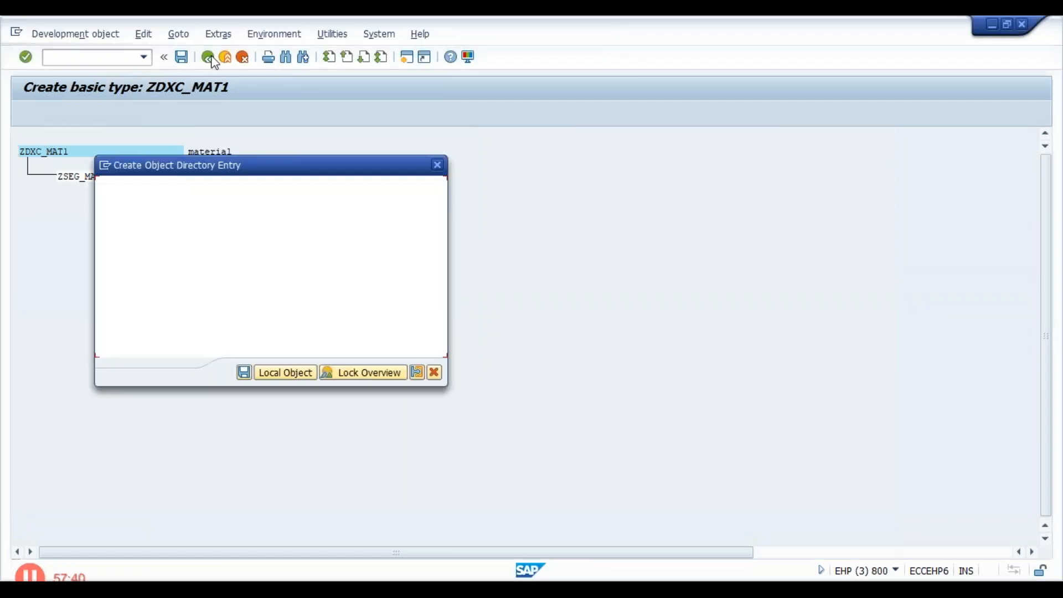
{"action": "left_click", "coordinate": [243, 371]}
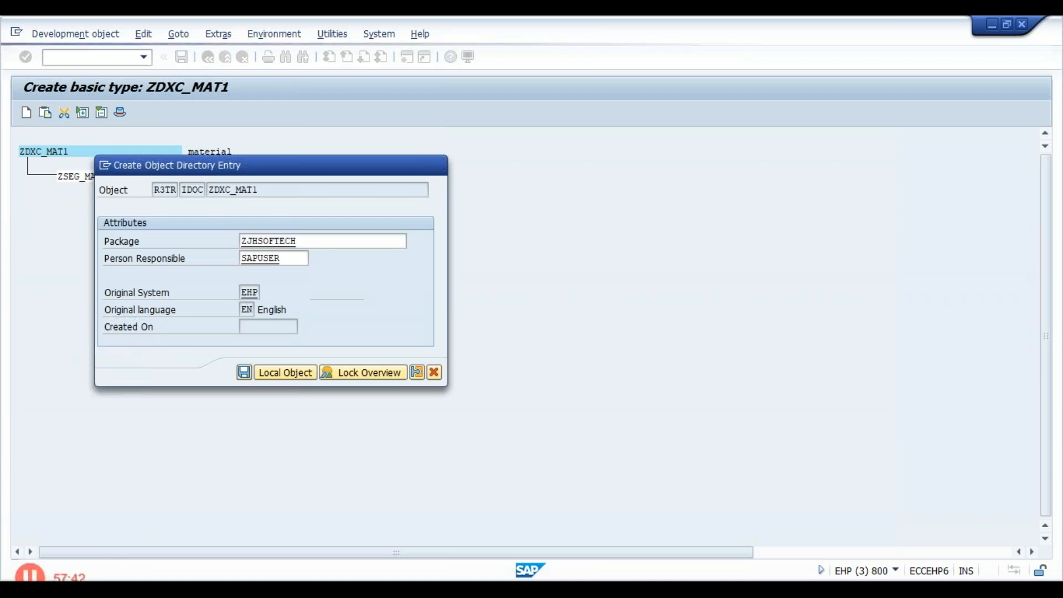
{"action": "left_click", "coordinate": [247, 271]}
- Open the attributes of segment ZSEG_MAT1 in the basic type, display its definition in the segment editor, and look through the available functions
{"action": "left_click", "coordinate": [87, 177]}
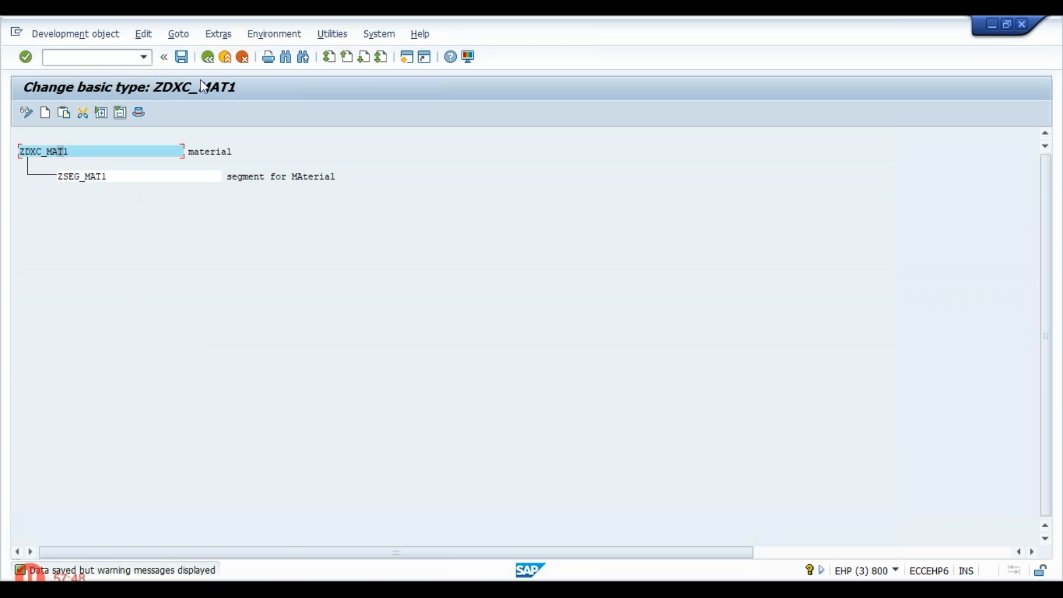
{"action": "double_click", "coordinate": [104, 177]}
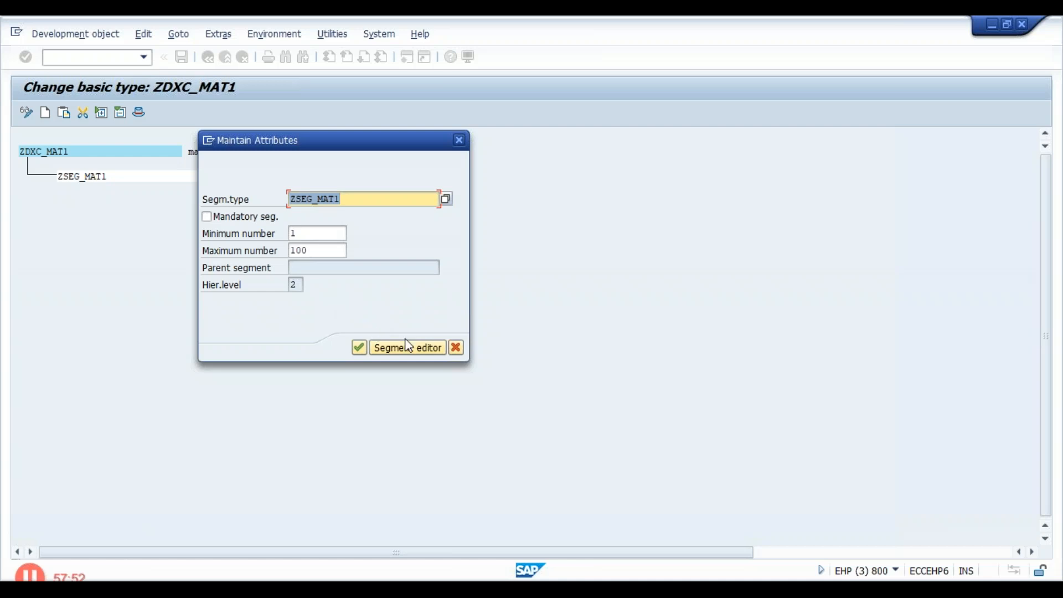
{"action": "left_click", "coordinate": [406, 347]}
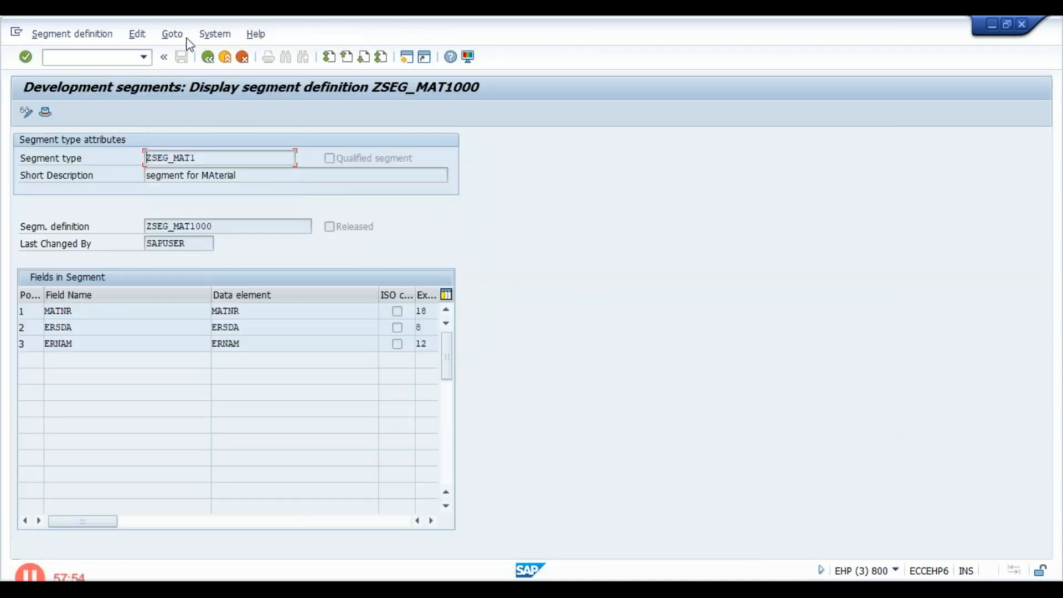
{"action": "left_click", "coordinate": [168, 35]}
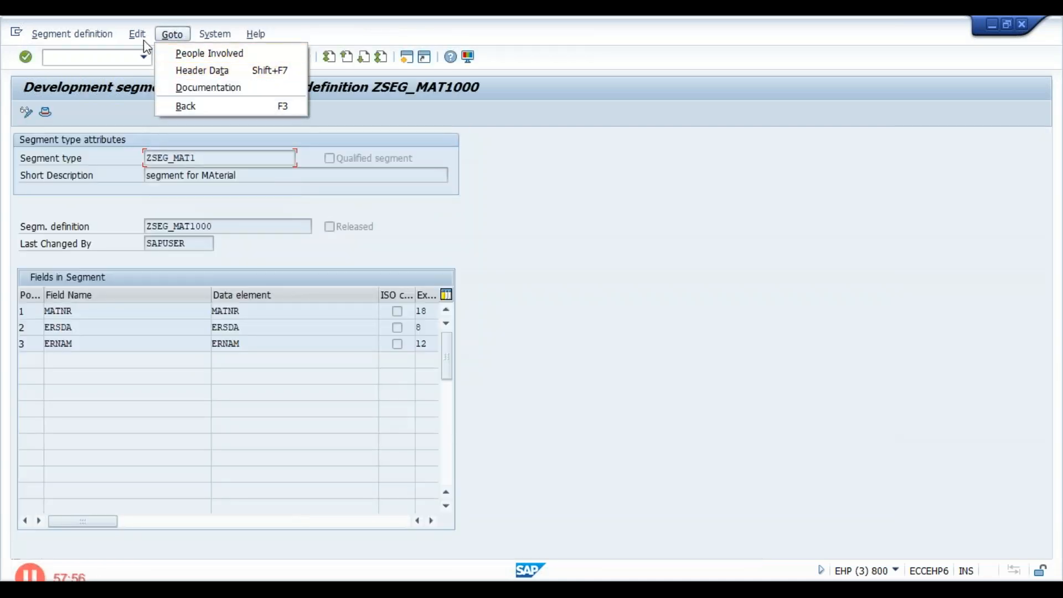
{"action": "left_click", "coordinate": [231, 36]}
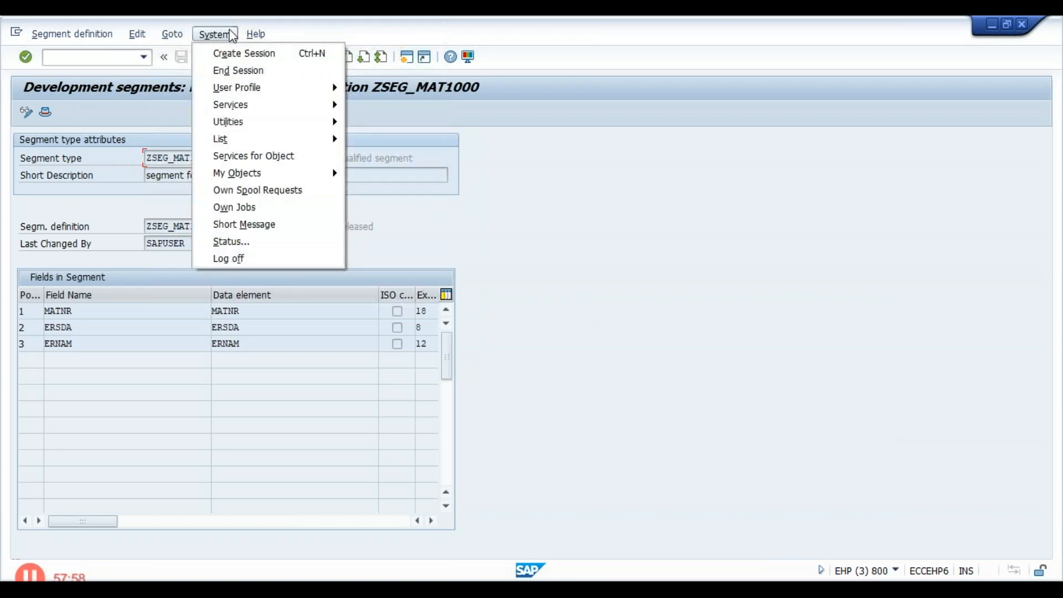
{"action": "mouse_move", "coordinate": [151, 32]}
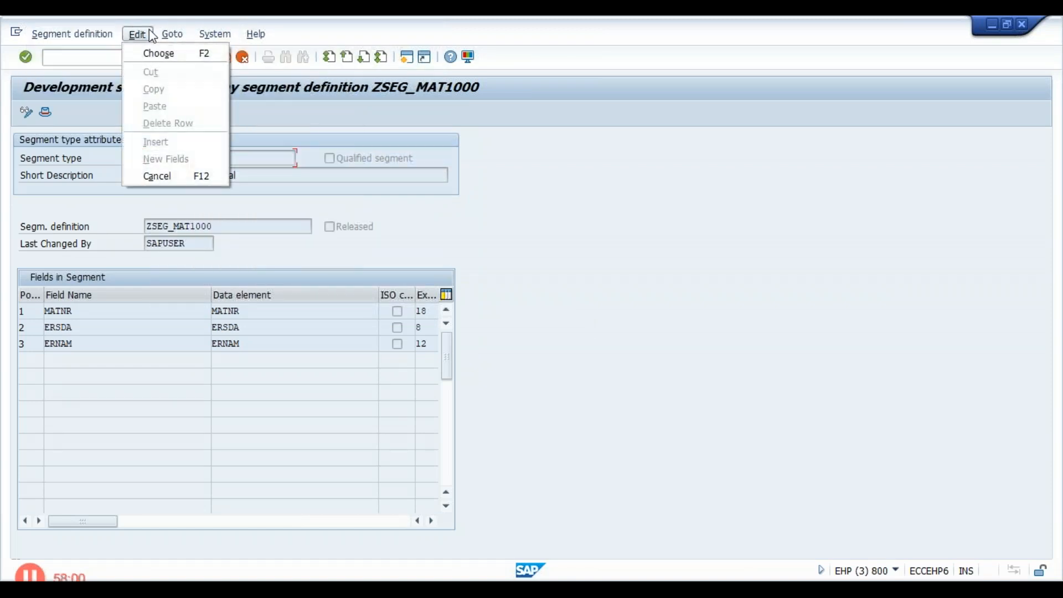
{"action": "mouse_move", "coordinate": [207, 39]}
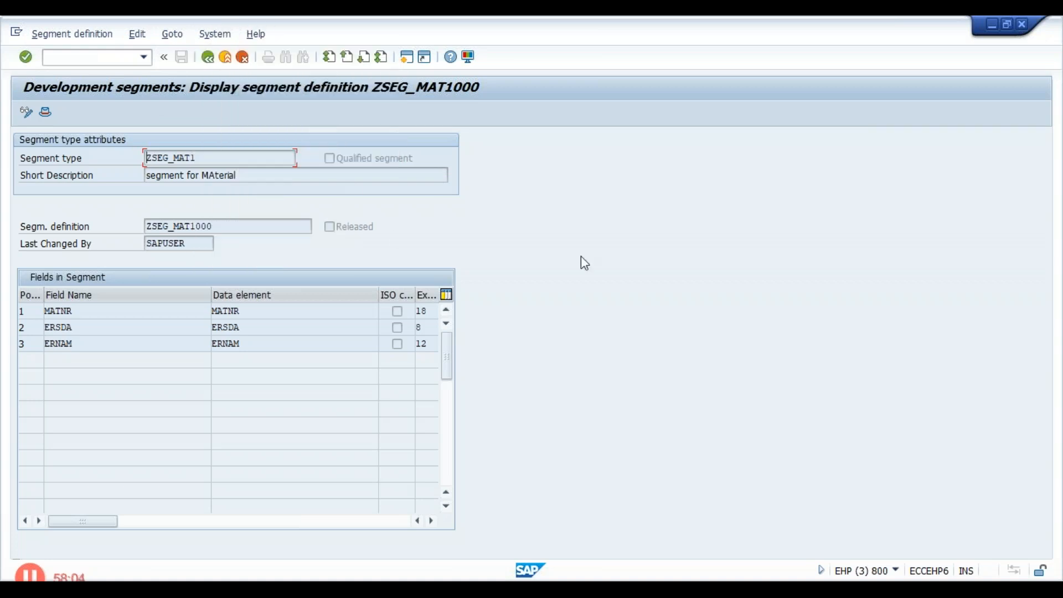
- Leave the ZSEG_MAT1 segment editor, close the segment's attributes, and exit the IDoc type editor to SAP Easy Access
{"action": "left_click", "coordinate": [208, 57]}
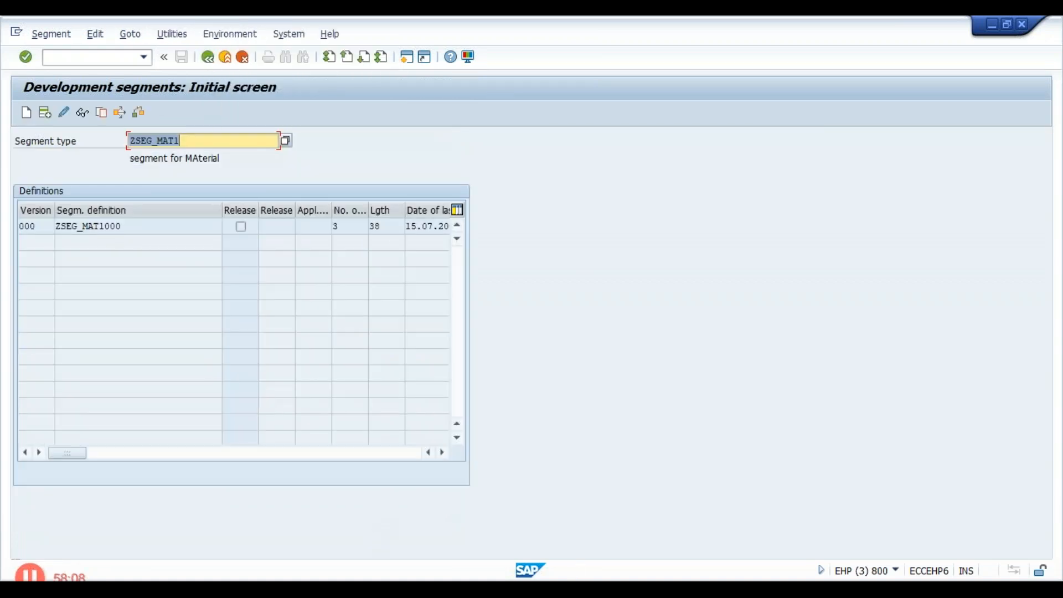
{"action": "left_click", "coordinate": [723, 591]}
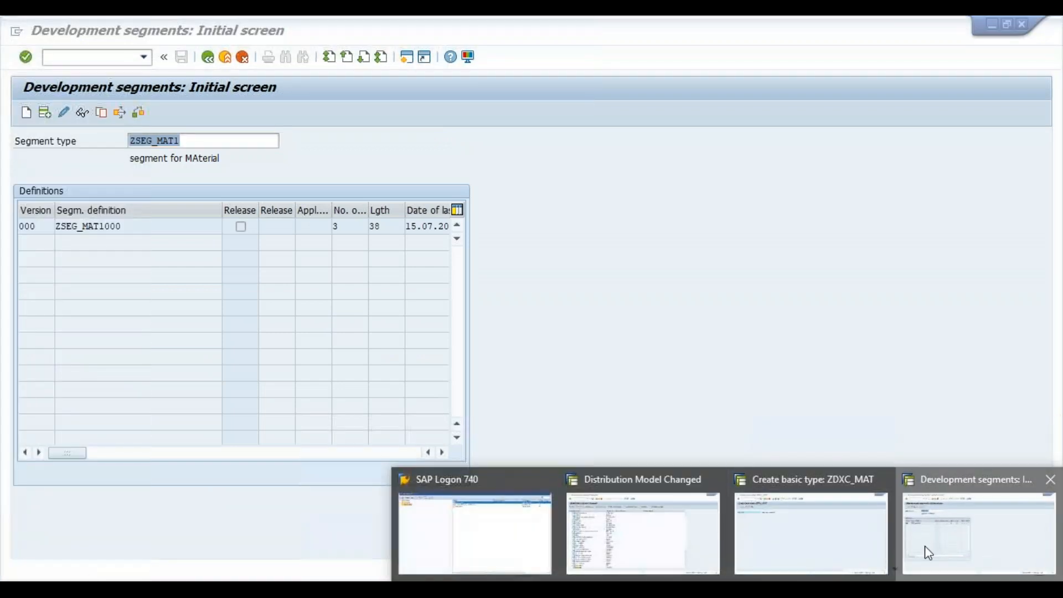
{"action": "left_click", "coordinate": [925, 547]}
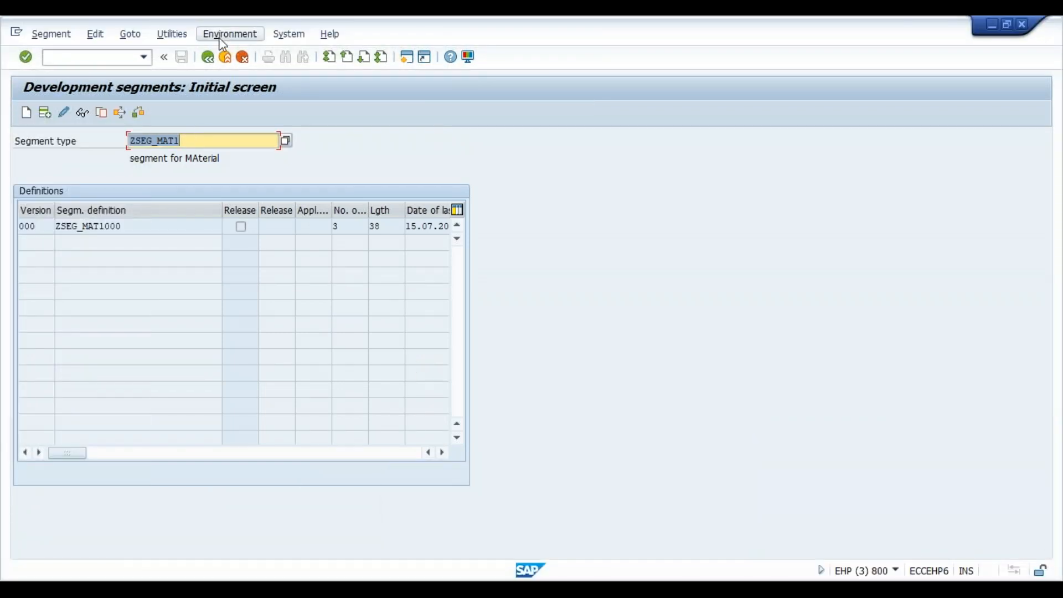
{"action": "left_click", "coordinate": [215, 58]}
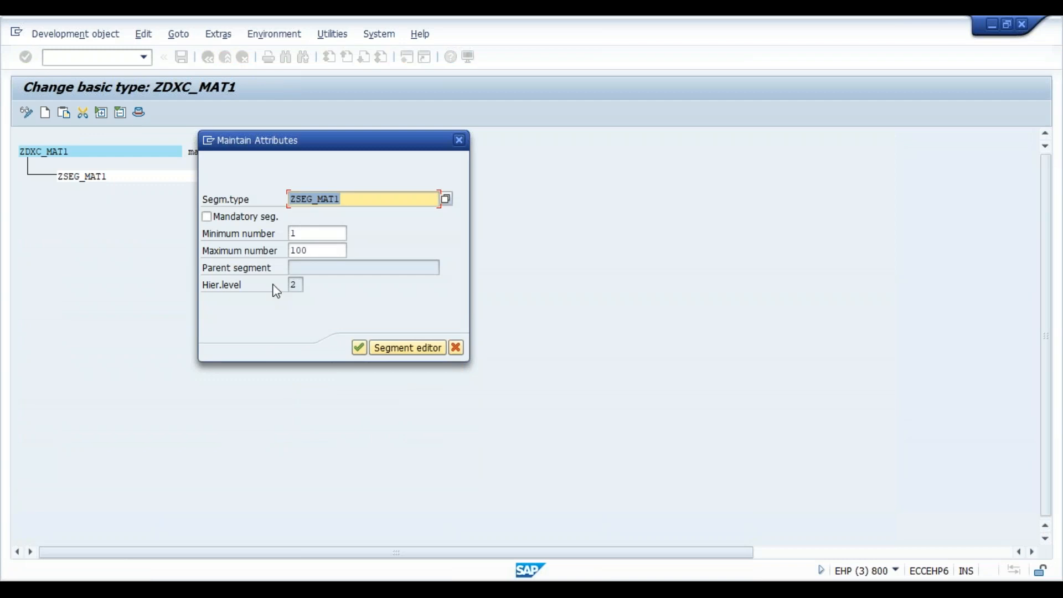
{"action": "left_click", "coordinate": [459, 140]}
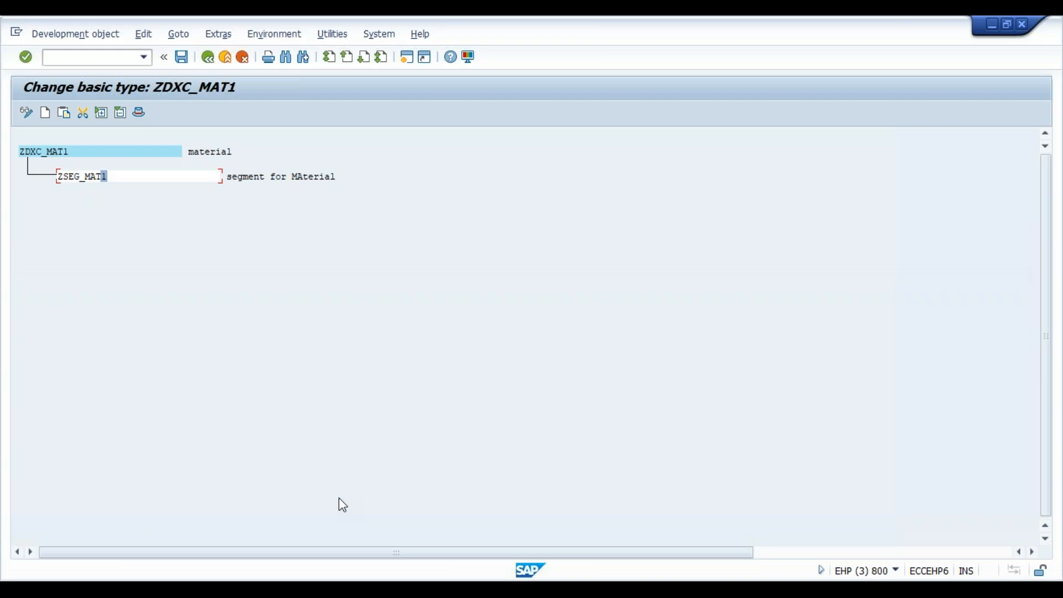
{"action": "left_click", "coordinate": [208, 57]}
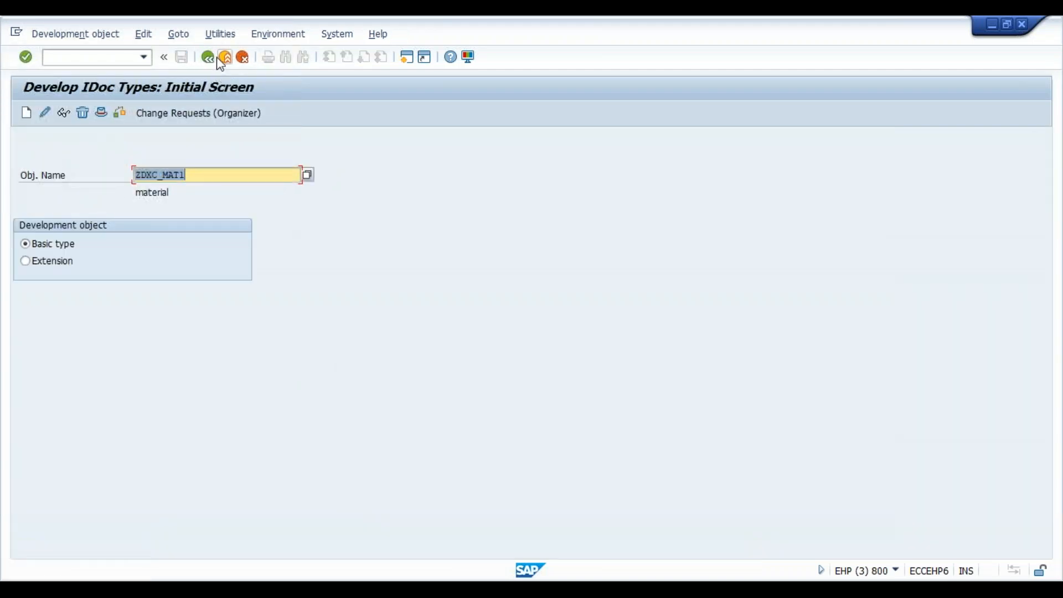
{"action": "left_click", "coordinate": [207, 57]}
{"action": "type", "text": "we02"}
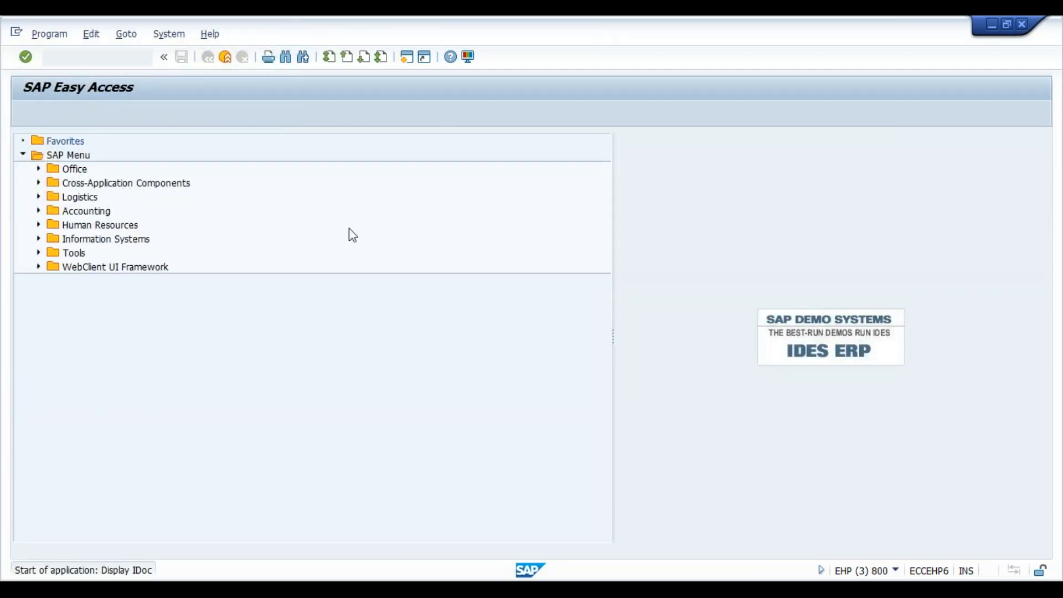
{"action": "key", "text": "Return"}
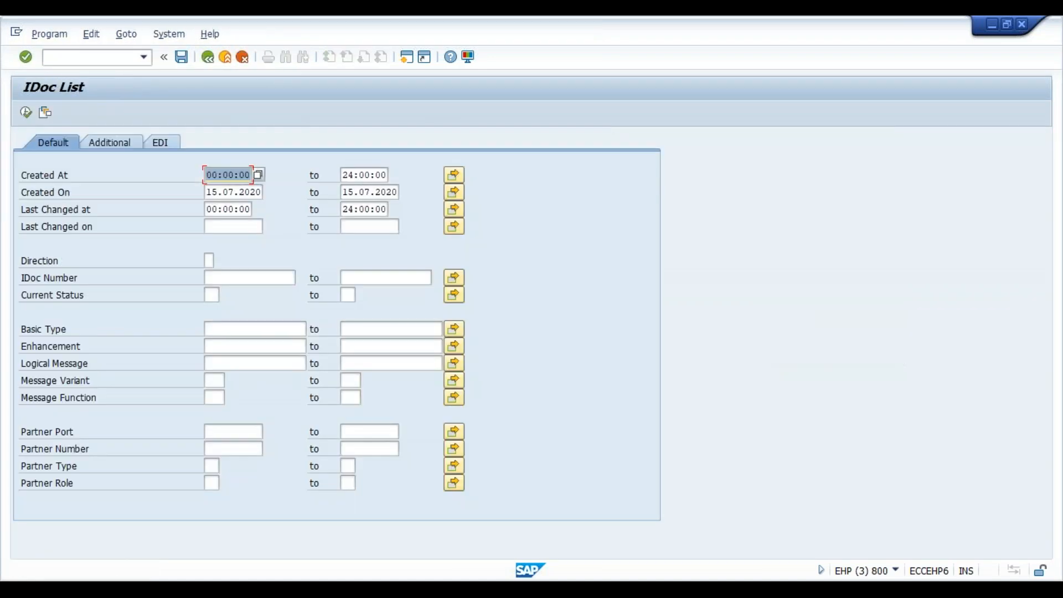
{"action": "left_click", "coordinate": [209, 57]}
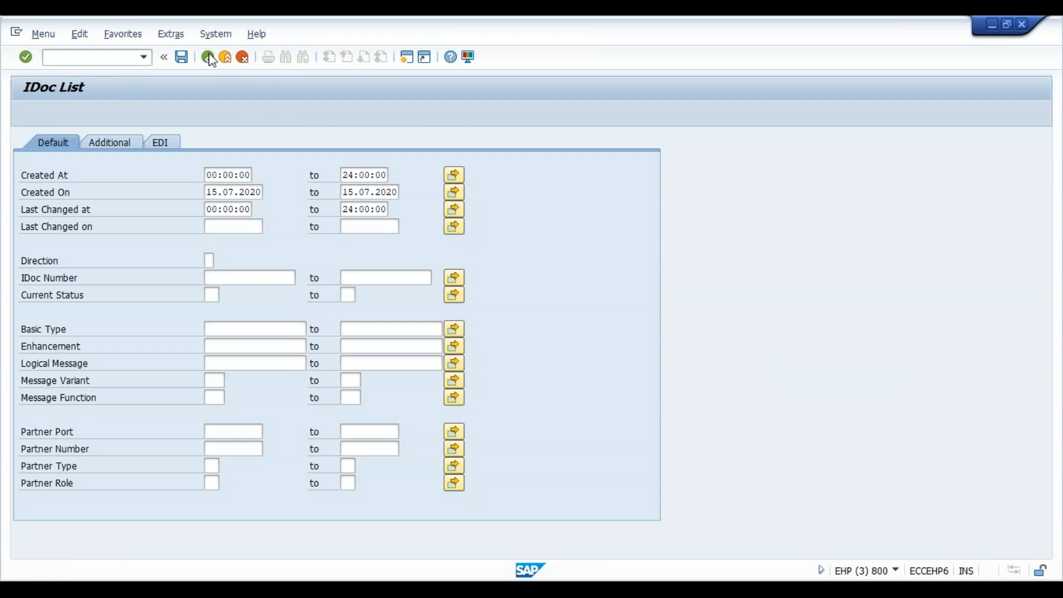
- Set the release for segment type ZSEG_MAT1 in transaction WE31 and return to SAP Easy Access
{"action": "type", "text": "we31"}
{"action": "key", "text": "Return"}
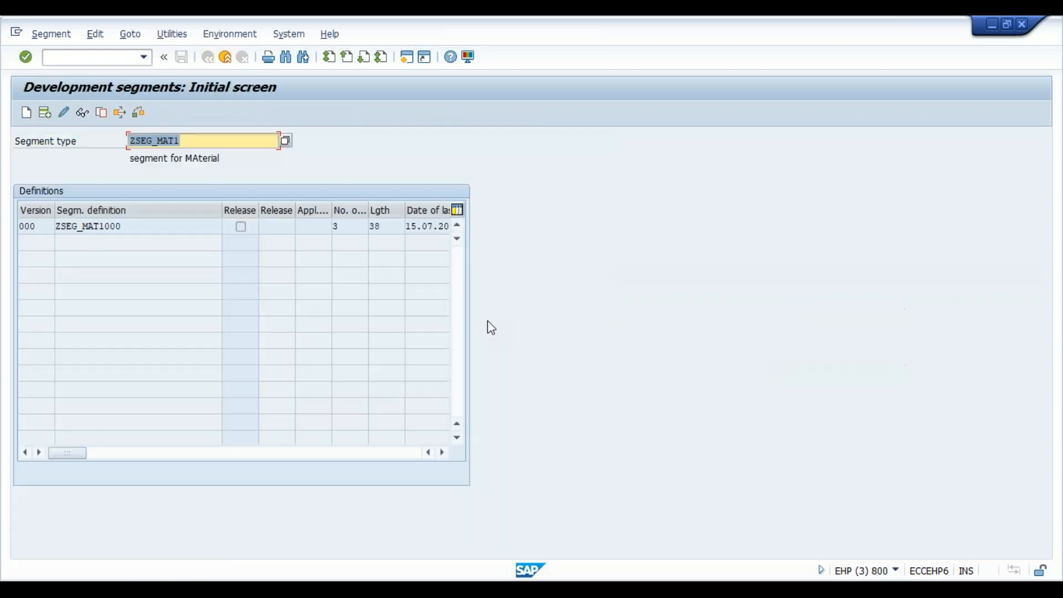
{"action": "left_click", "coordinate": [222, 142]}
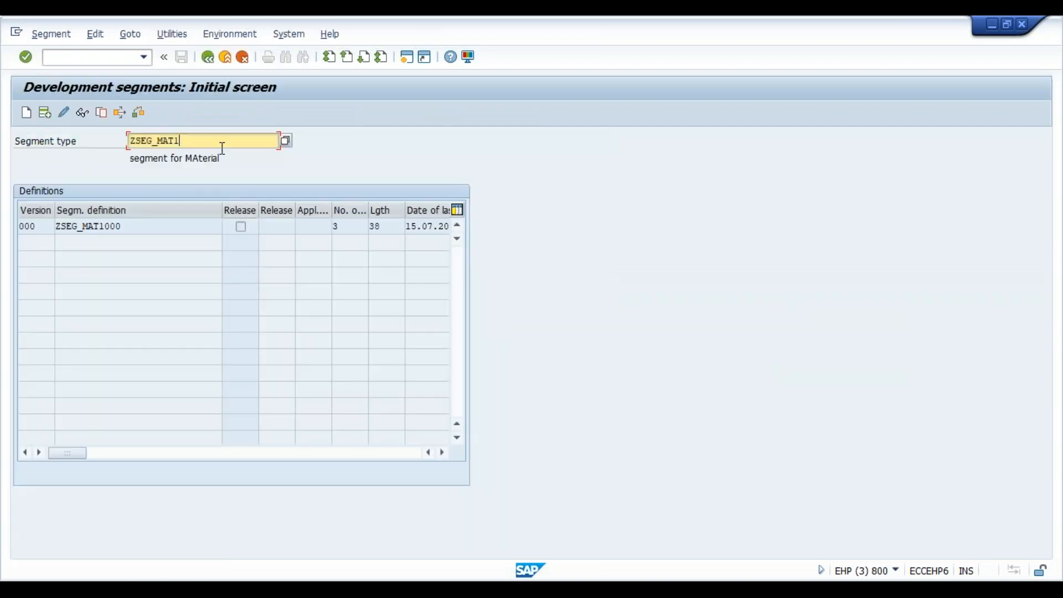
{"action": "left_click", "coordinate": [61, 37]}
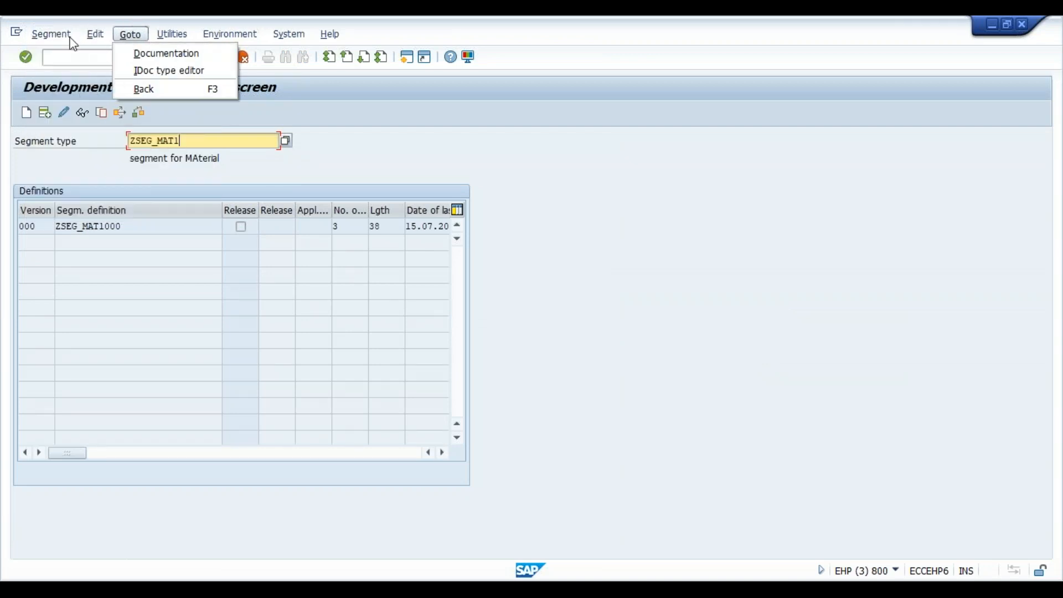
{"action": "mouse_move", "coordinate": [94, 36]}
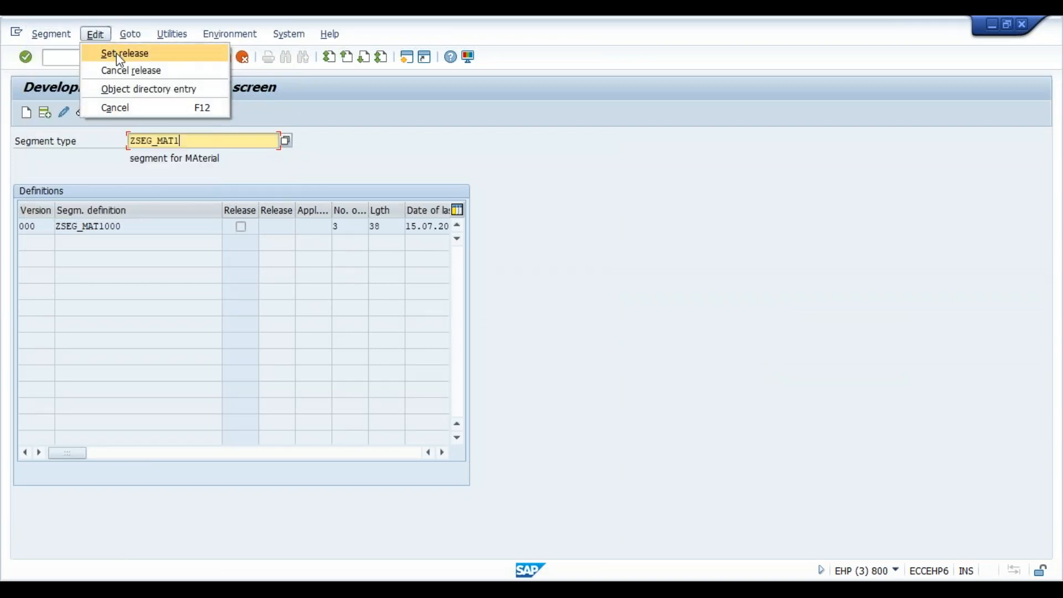
{"action": "left_click", "coordinate": [118, 54]}
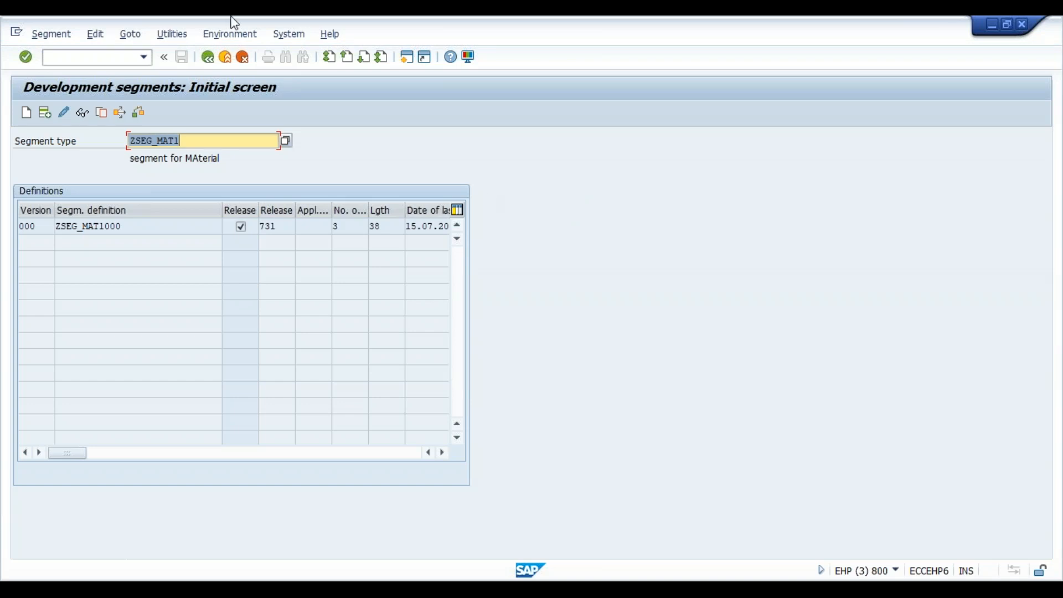
{"action": "left_click", "coordinate": [213, 60]}
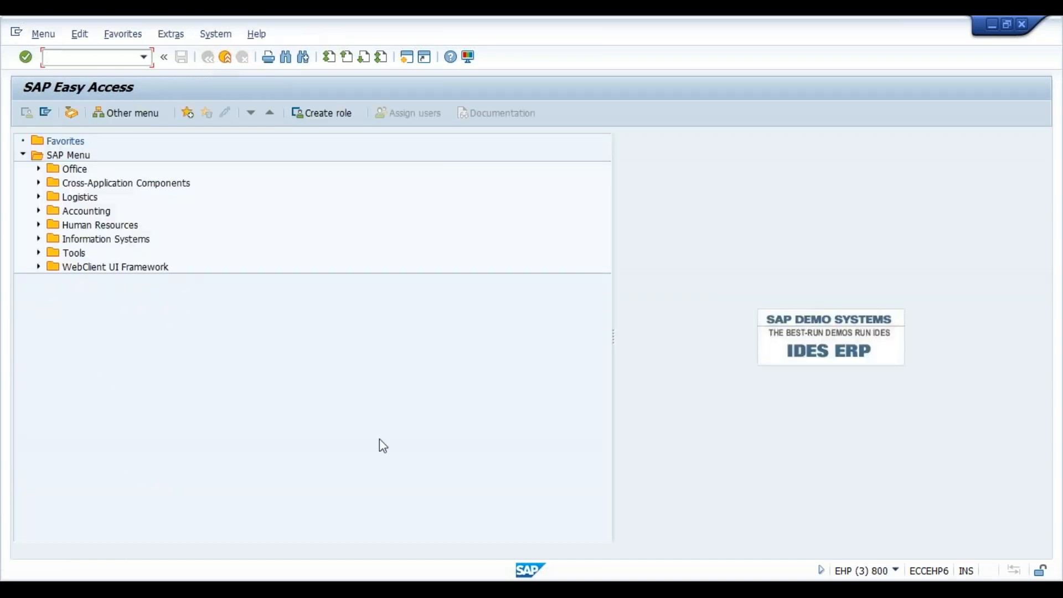
- Switch to the session creating basic type ZDXC_MAT, abandon that draft, and check ZDXC_MAT1 in change mode before returning to the initial screen
{"action": "mouse_move", "coordinate": [845, 548]}
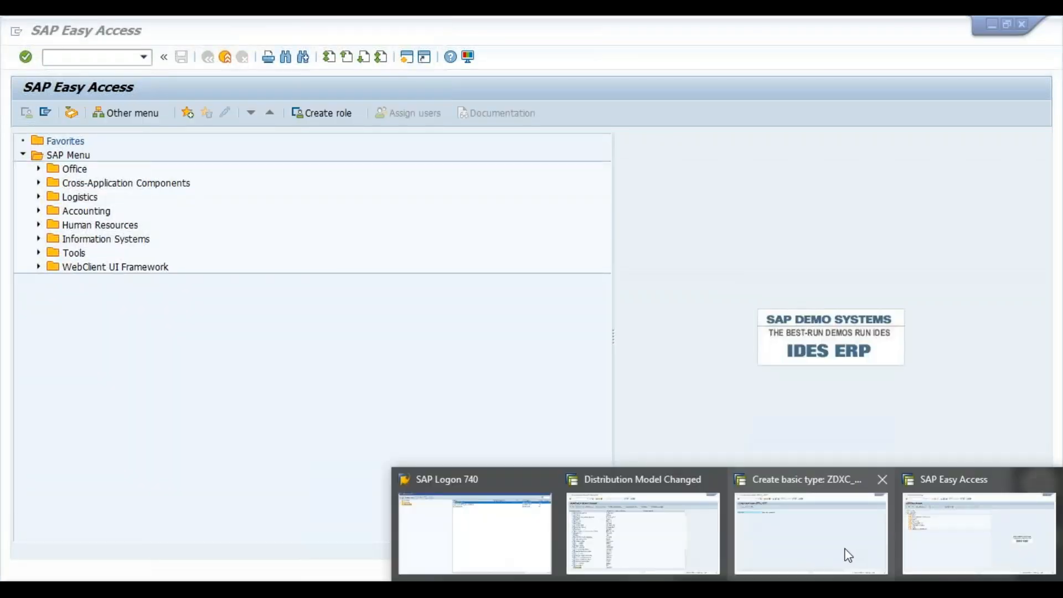
{"action": "left_click", "coordinate": [846, 548]}
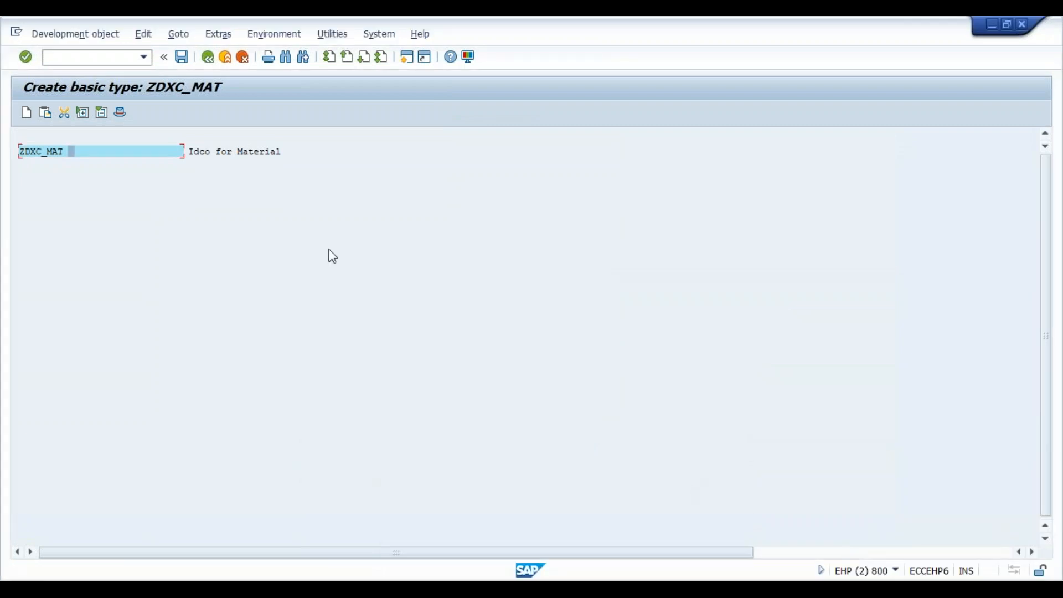
{"action": "left_click", "coordinate": [214, 61]}
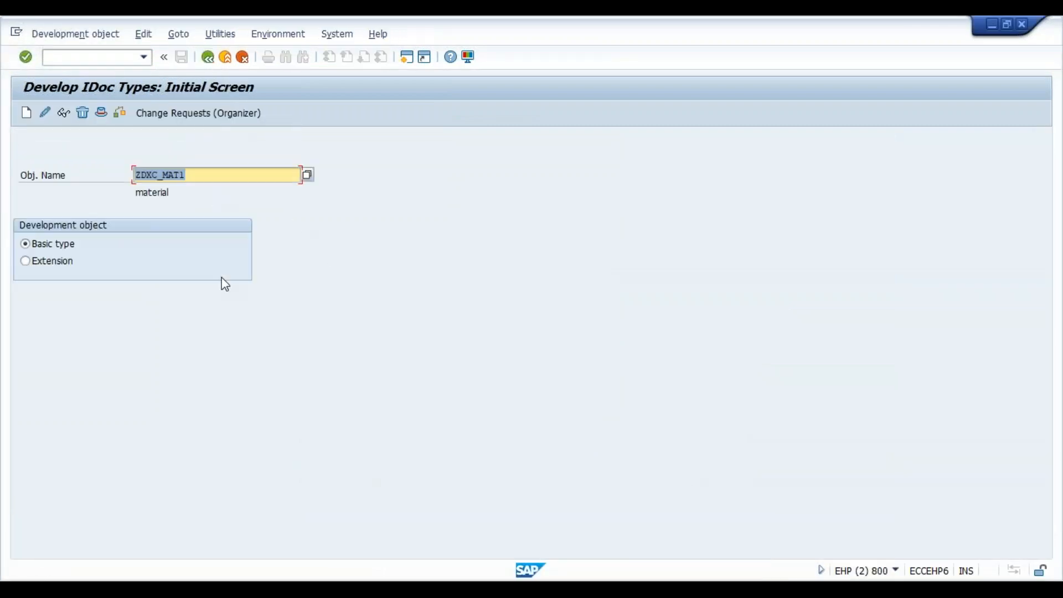
{"action": "left_click", "coordinate": [45, 113]}
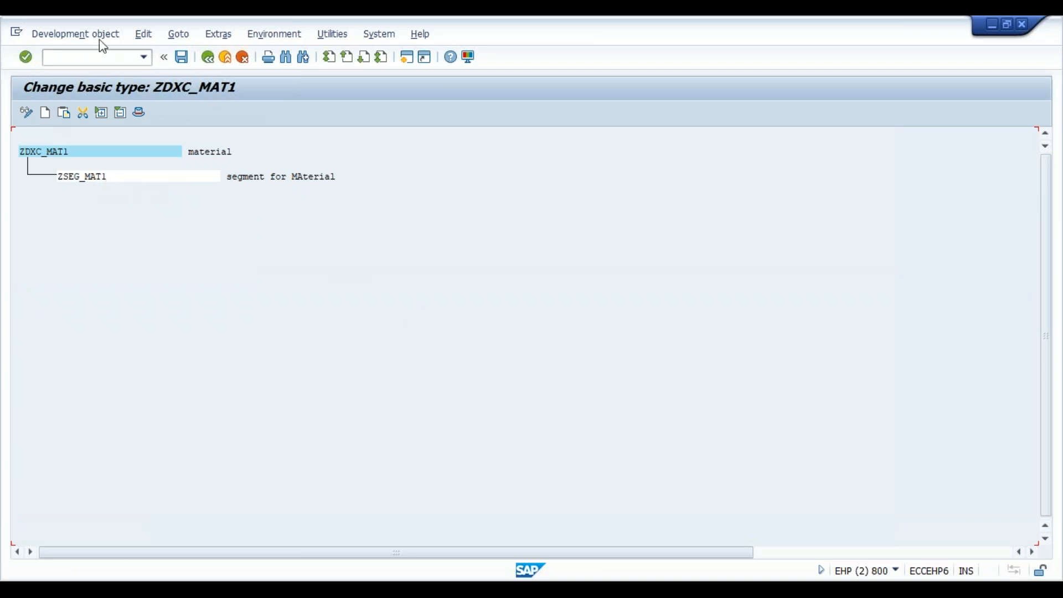
{"action": "left_click", "coordinate": [208, 57]}
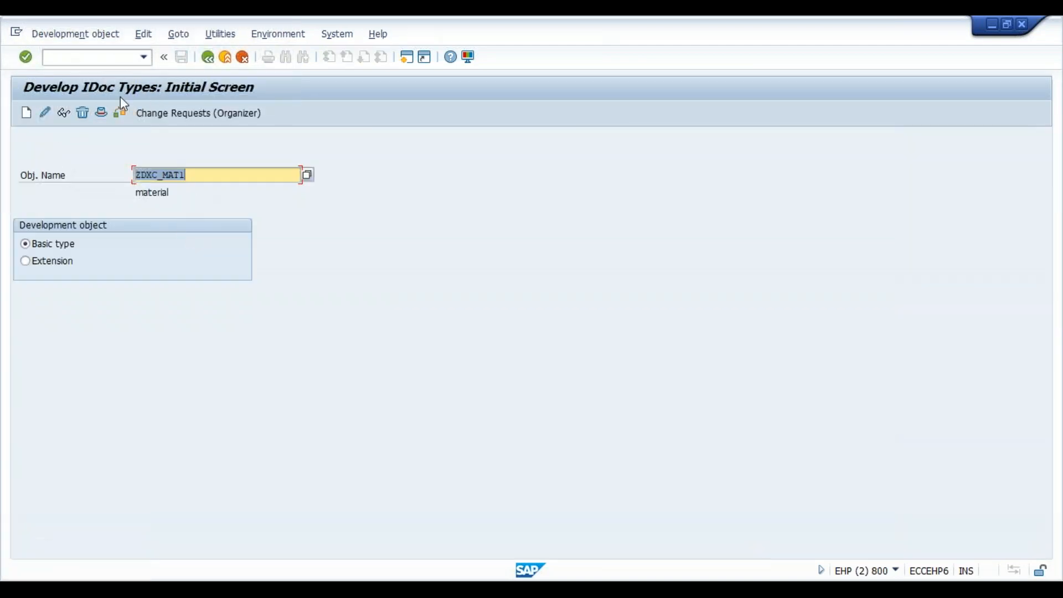
- Set the release for basic type ZDXC_MAT1, confirming the release and acknowledging the information dialog
{"action": "left_click", "coordinate": [81, 35]}
{"action": "mouse_move", "coordinate": [161, 34]}
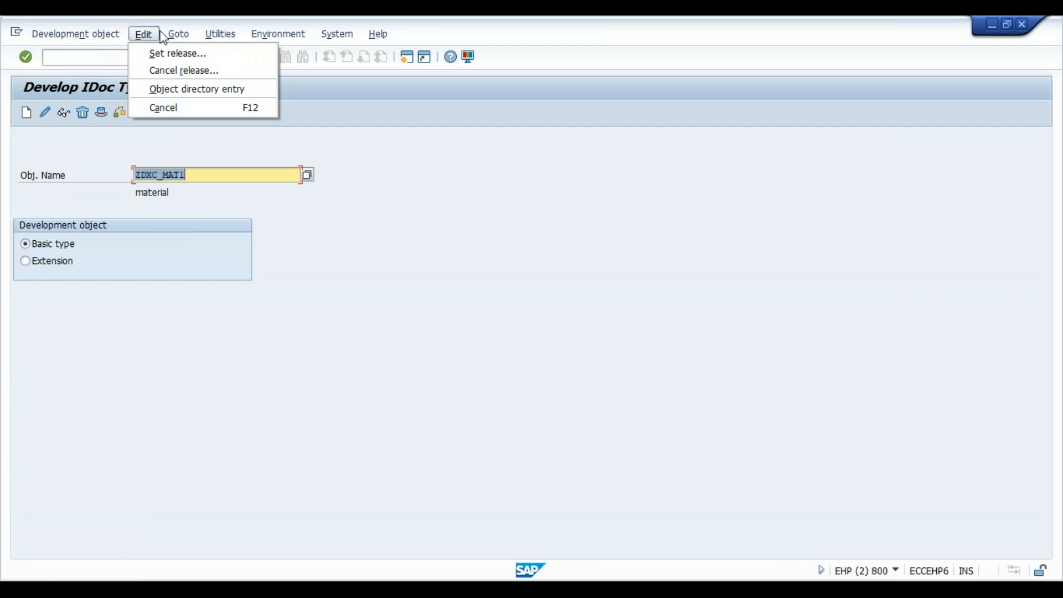
{"action": "left_click", "coordinate": [176, 54]}
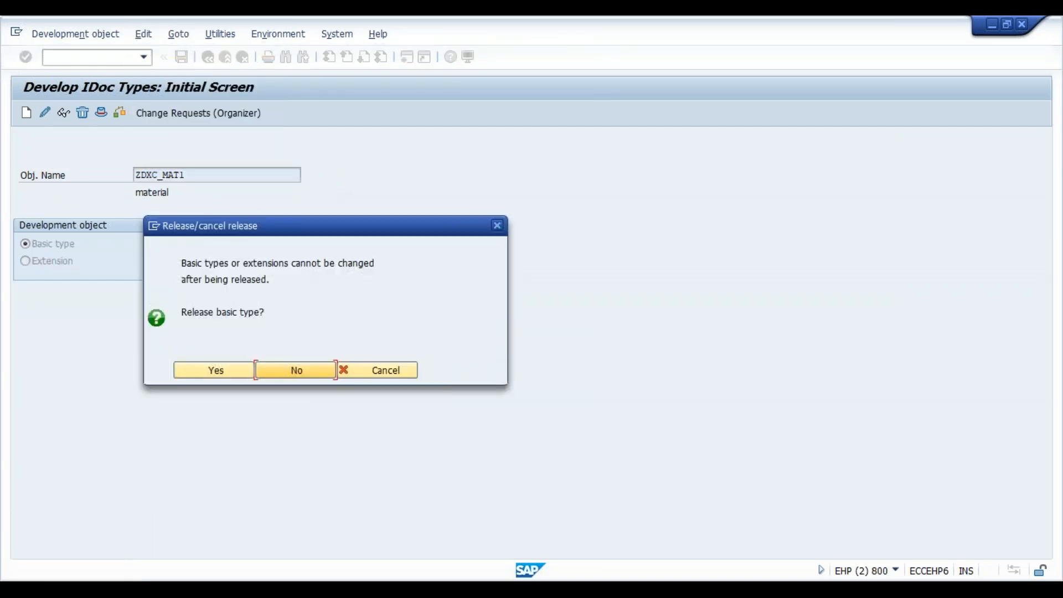
{"action": "left_click", "coordinate": [231, 370]}
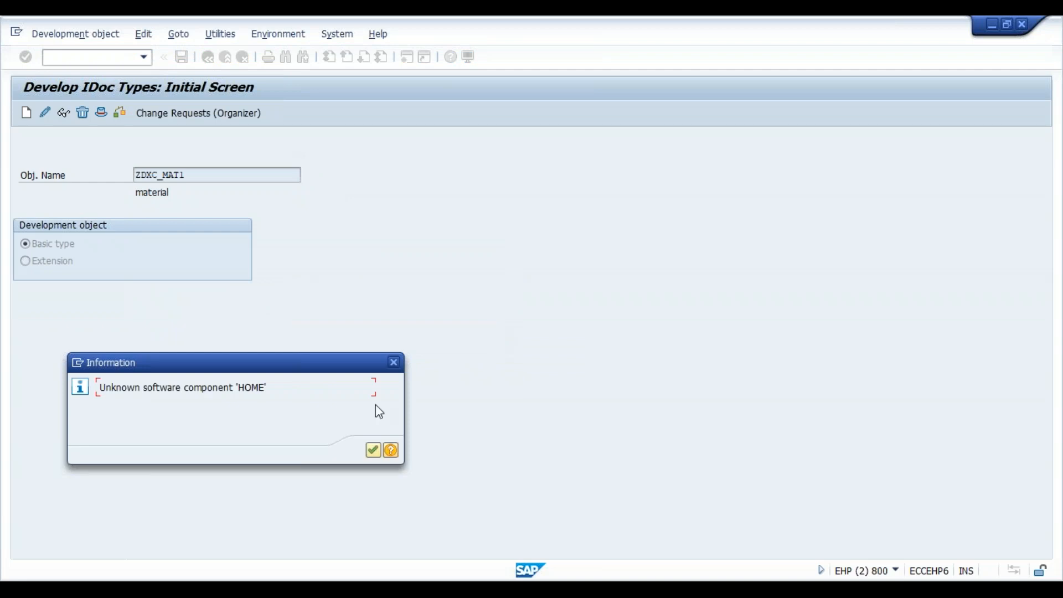
{"action": "left_click", "coordinate": [372, 452]}
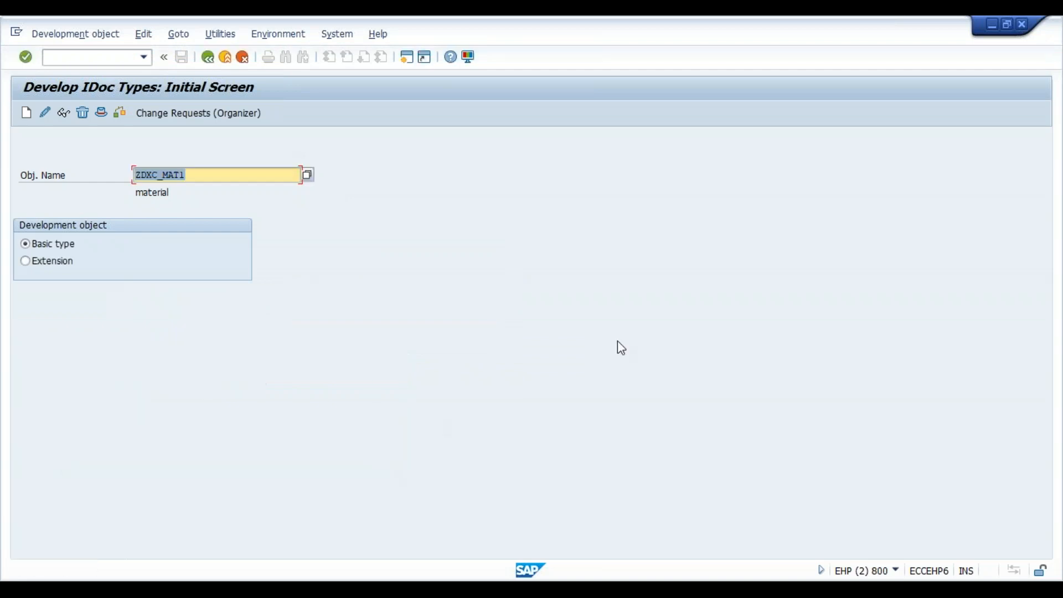
- Open the logical message types in transaction WE81, switch the view to change mode, and start new entries
{"action": "left_click", "coordinate": [208, 58]}
{"action": "type", "text": "we81"}
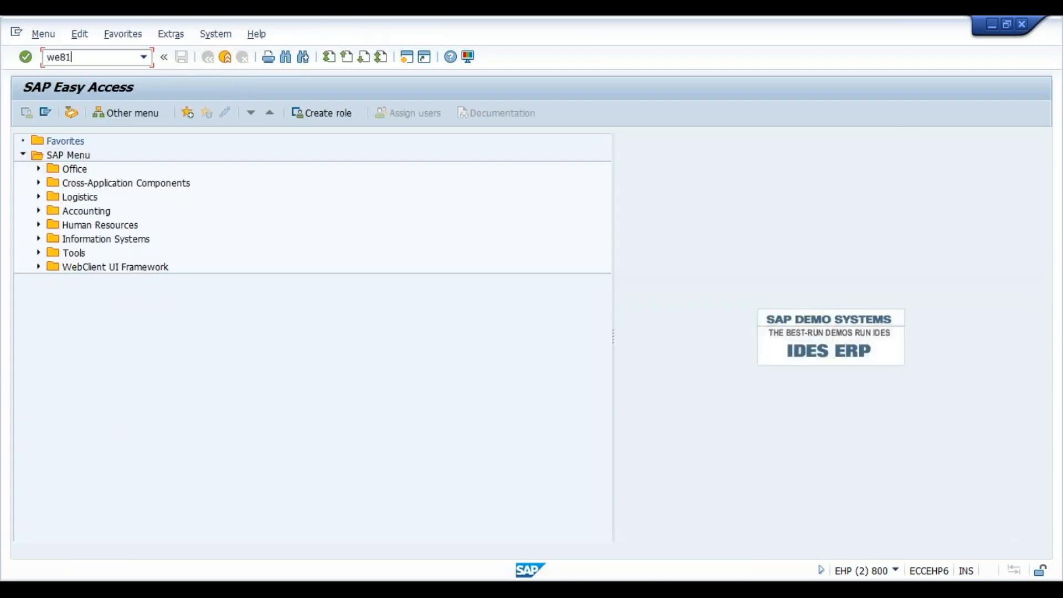
{"action": "key", "text": "Return"}
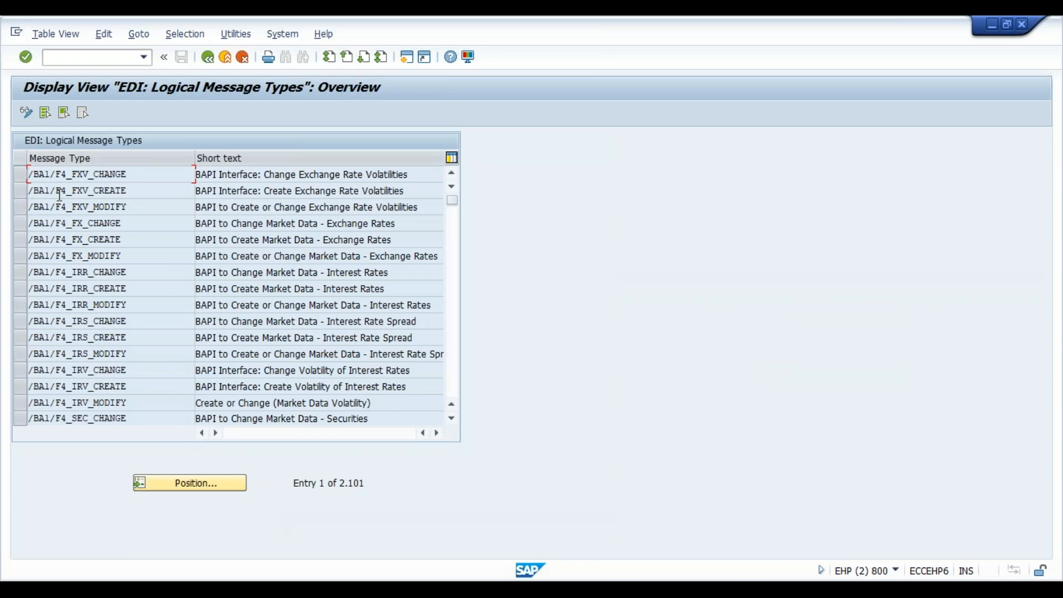
{"action": "left_click", "coordinate": [26, 113]}
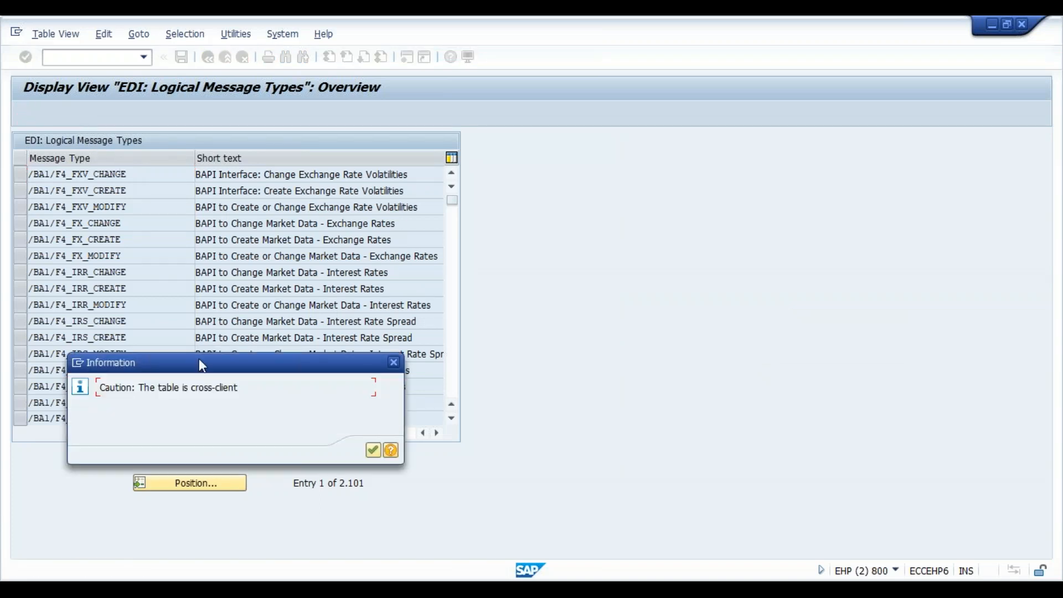
{"action": "key", "text": "Return"}
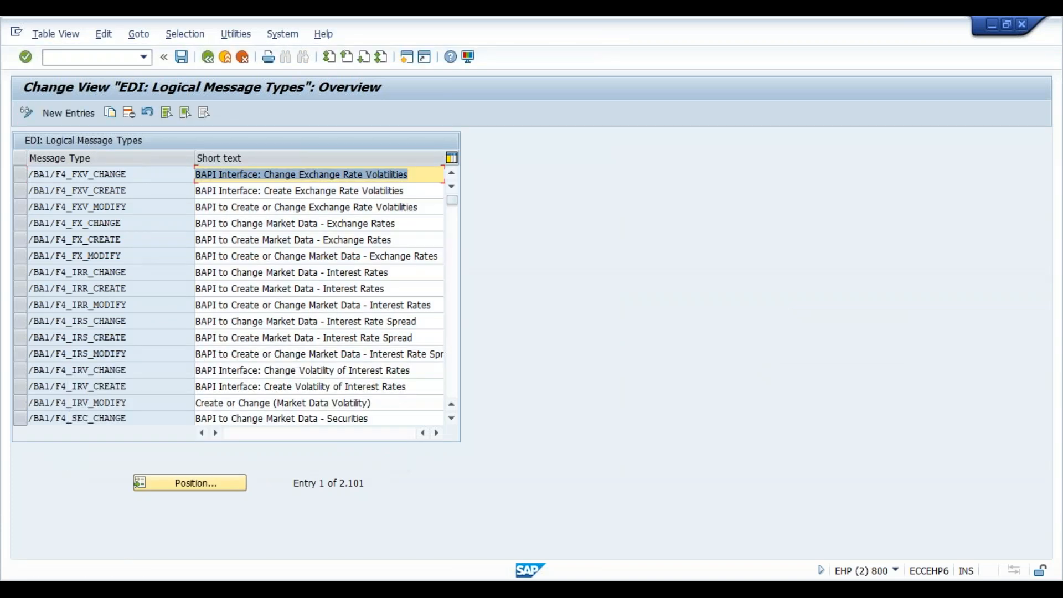
{"action": "left_click", "coordinate": [69, 111]}
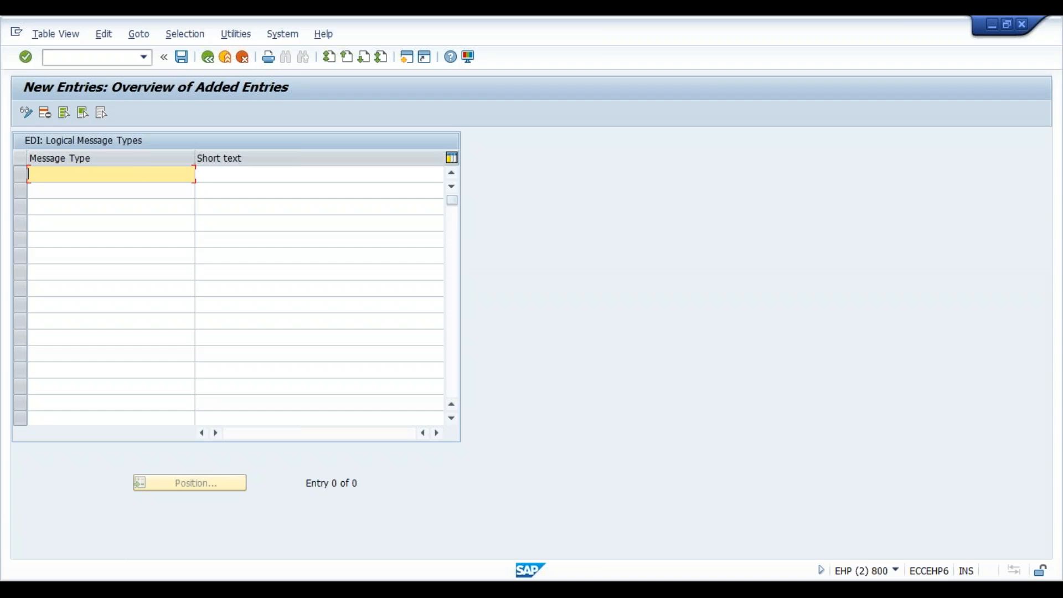
- Create message type ZJH_MAT with short text "material message type", save it to the proposed workbench request, and return to SAP Easy Access
{"action": "type", "text": "_ma"}
{"action": "left_click", "coordinate": [206, 177]}
{"action": "type", "text": "material message type"}
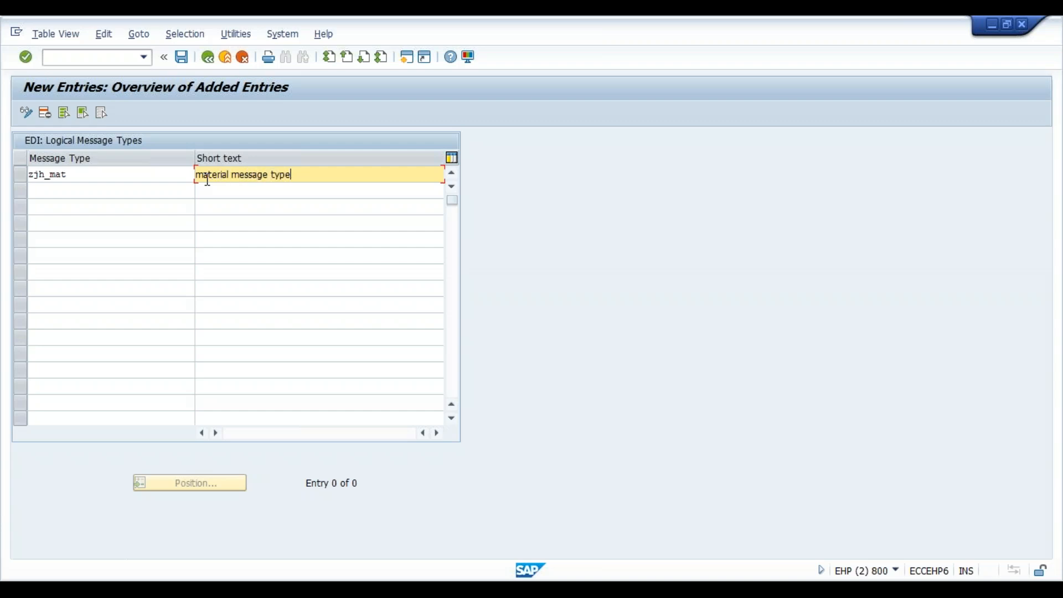
{"action": "left_click", "coordinate": [182, 58]}
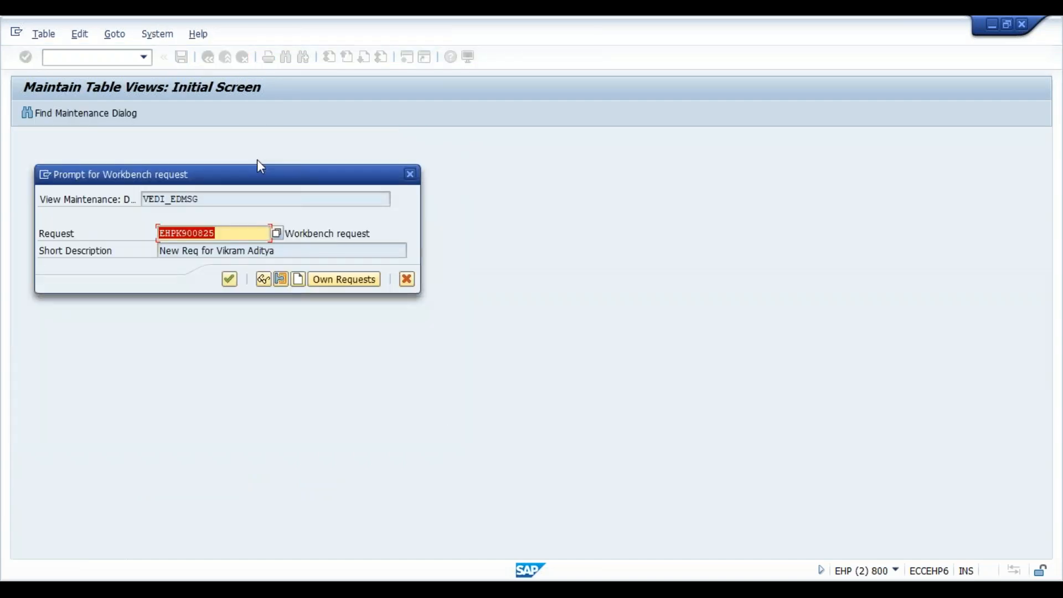
{"action": "key", "text": "Return"}
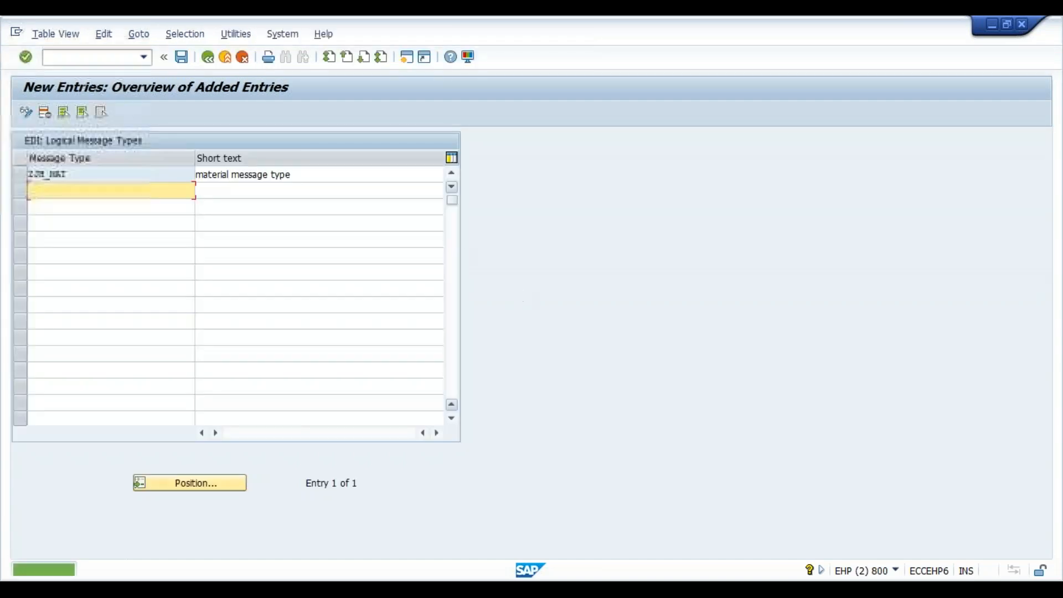
{"action": "left_click", "coordinate": [208, 58]}
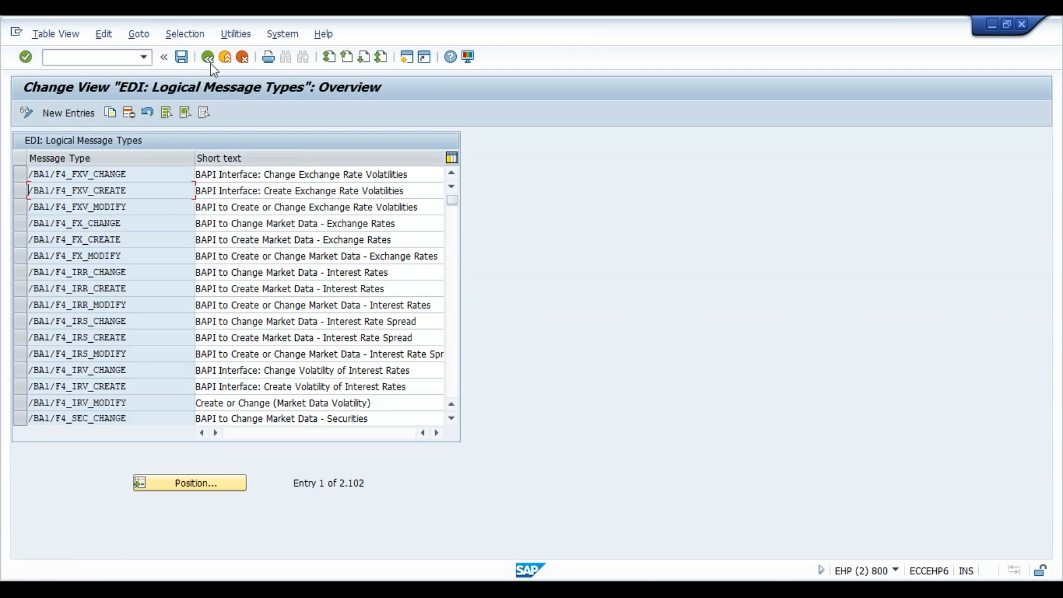
{"action": "left_click", "coordinate": [210, 62]}
- Open the output types and IDoc type assignments in transaction WE82, switch the view to change mode, and start new entries
{"action": "type", "text": "we82"}
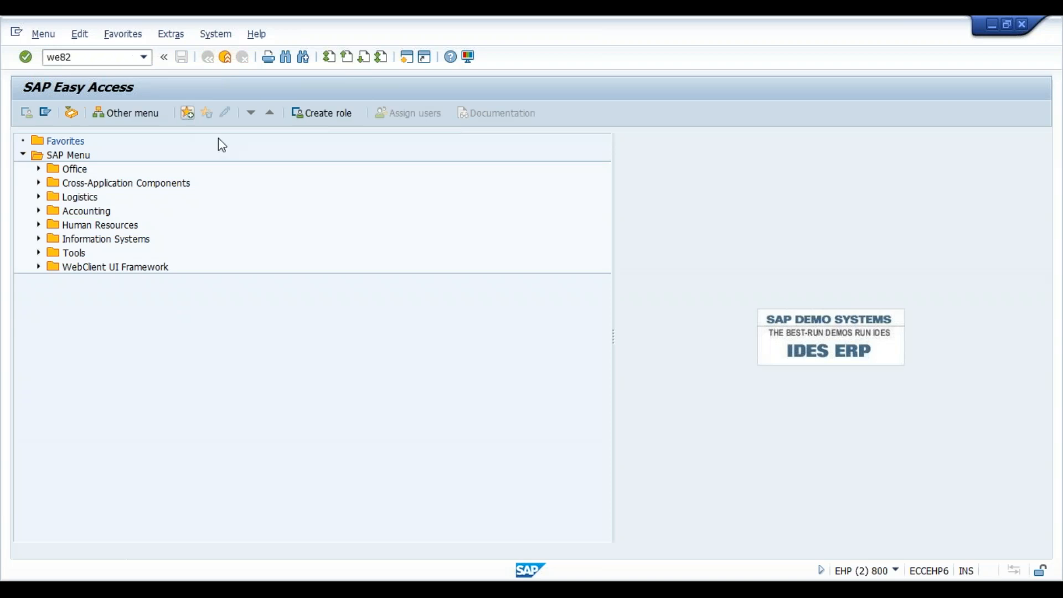
{"action": "key", "text": "Return"}
{"action": "left_click", "coordinate": [26, 112]}
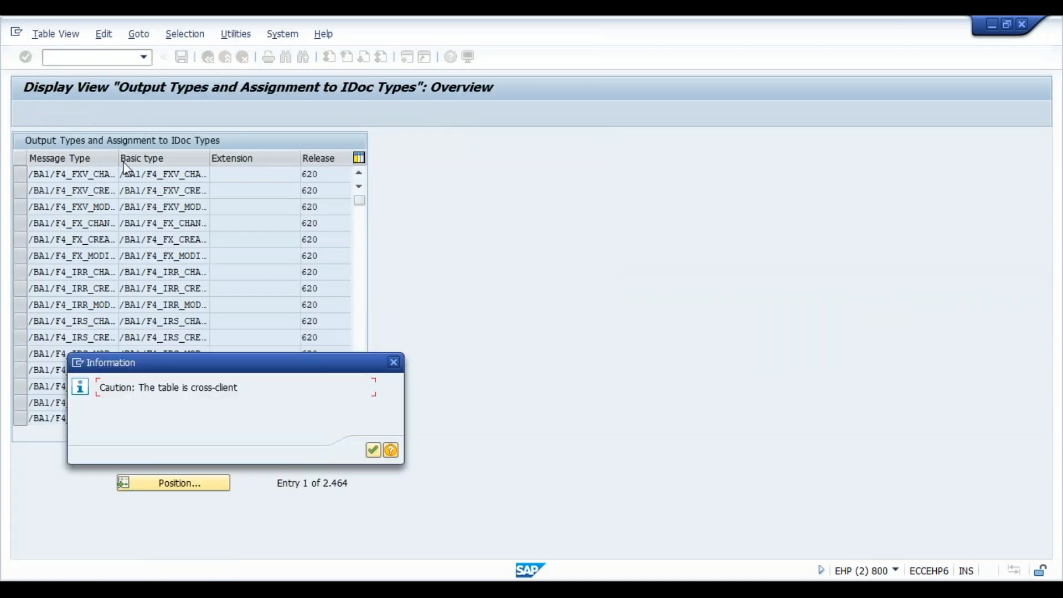
{"action": "key", "text": "Return"}
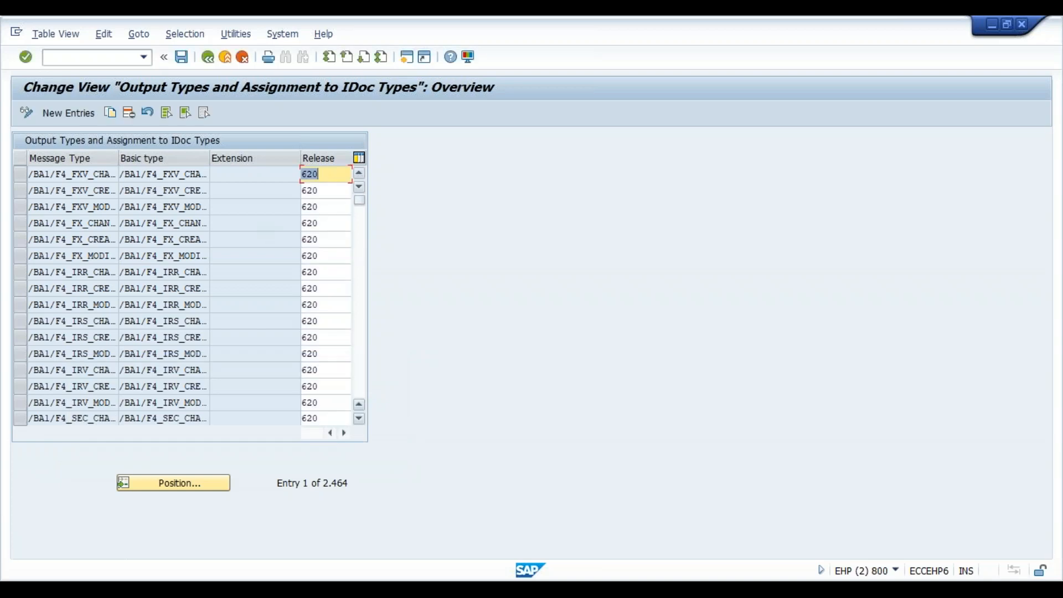
{"action": "left_click", "coordinate": [79, 115]}
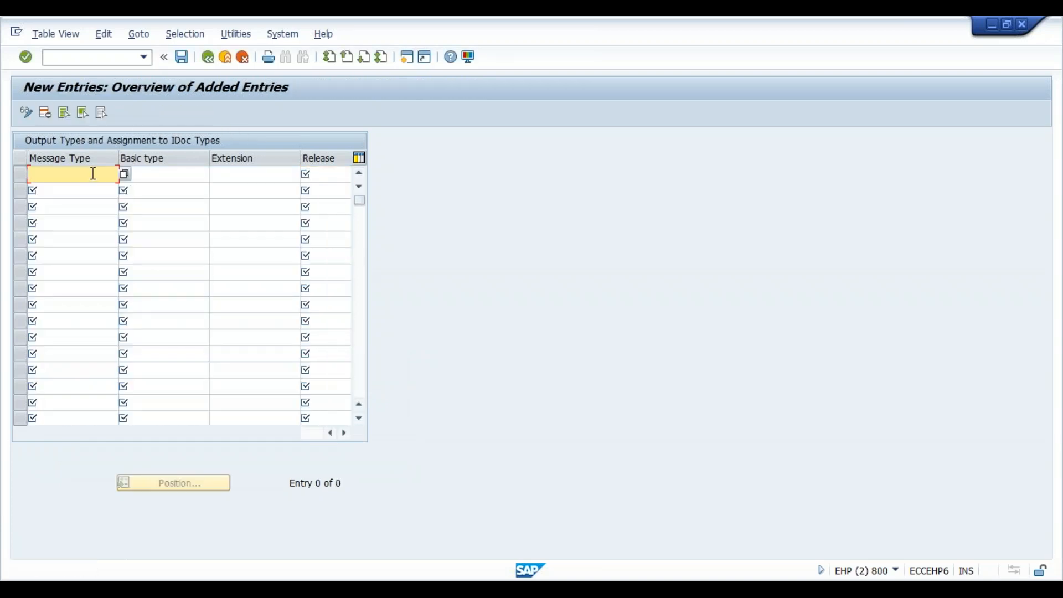
- Look up message types with the pattern z*jh and choose ZJH_MAT for the first new entry
{"action": "type", "text": "z*jh*"}
{"action": "left_click", "coordinate": [125, 175]}
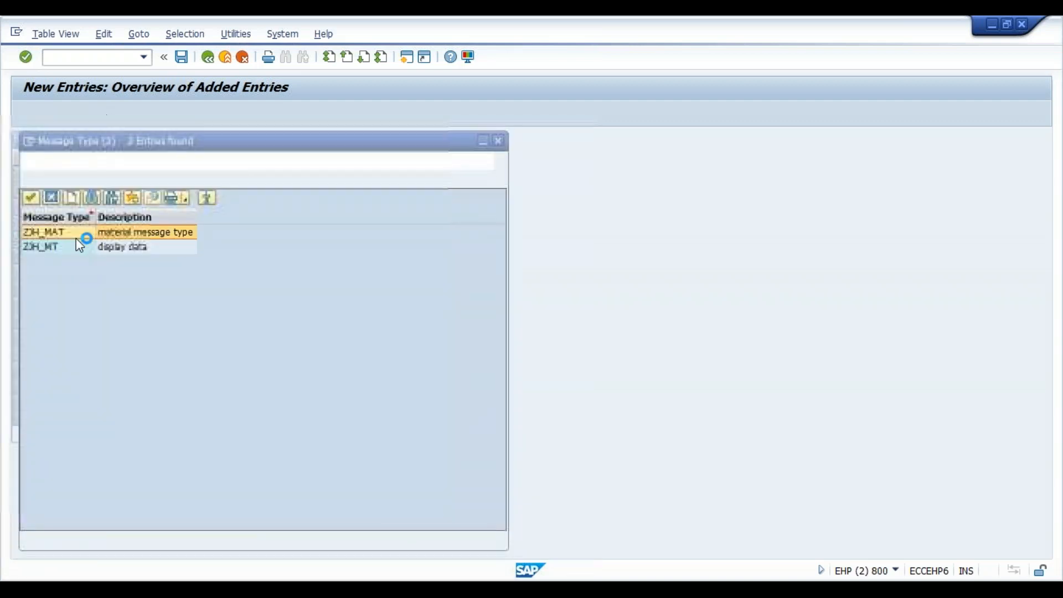
{"action": "double_click", "coordinate": [74, 237]}
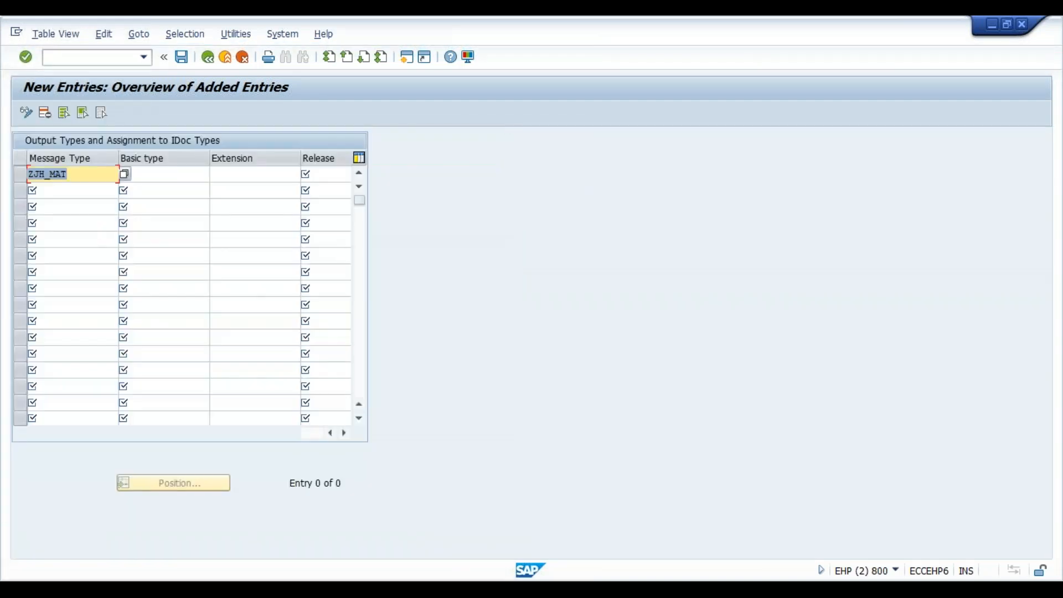
- Search for the basic type with the pattern z*jh* and close the hit list without choosing an entry
{"action": "left_click", "coordinate": [167, 174]}
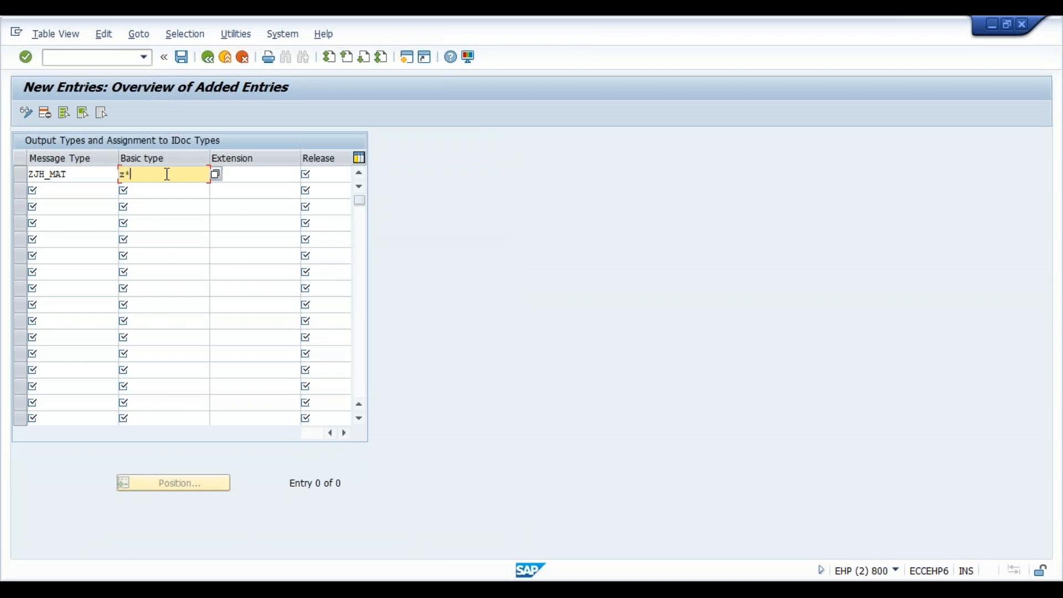
{"action": "left_click", "coordinate": [215, 174]}
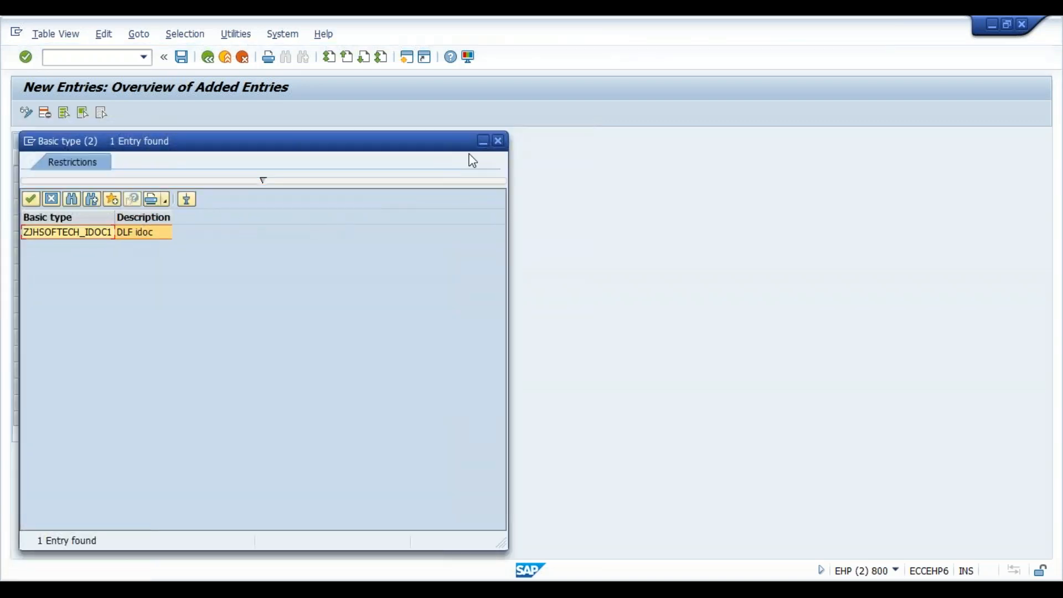
{"action": "left_click", "coordinate": [498, 142]}
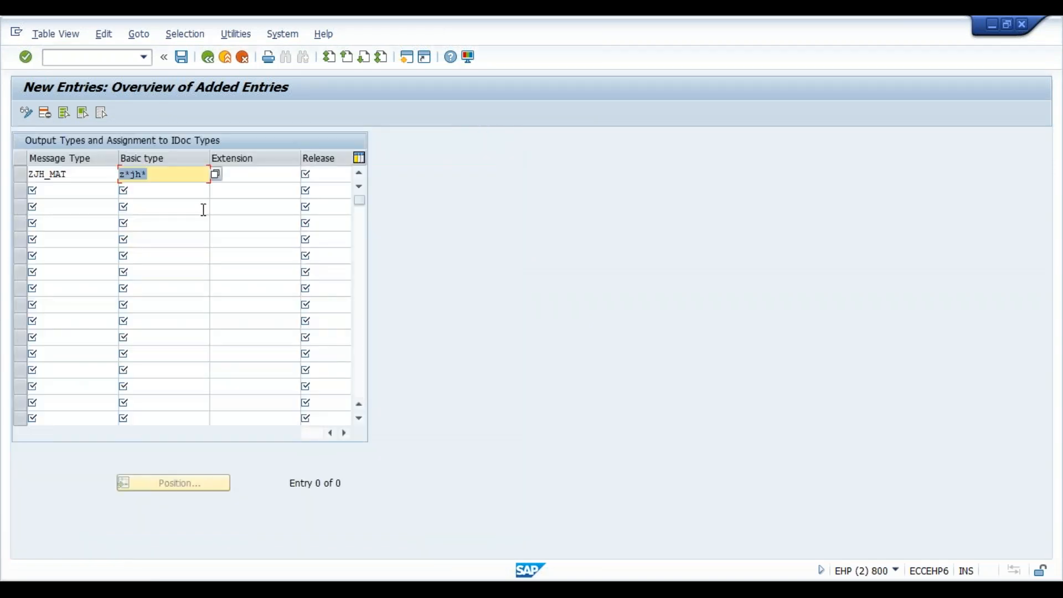
- Switch to the SAP Easy Access session, display basic type ZDXC_MAT1 in transaction WE30 to check its name, and minimize that session
{"action": "left_click", "coordinate": [155, 179]}
{"action": "left_click", "coordinate": [694, 543]}
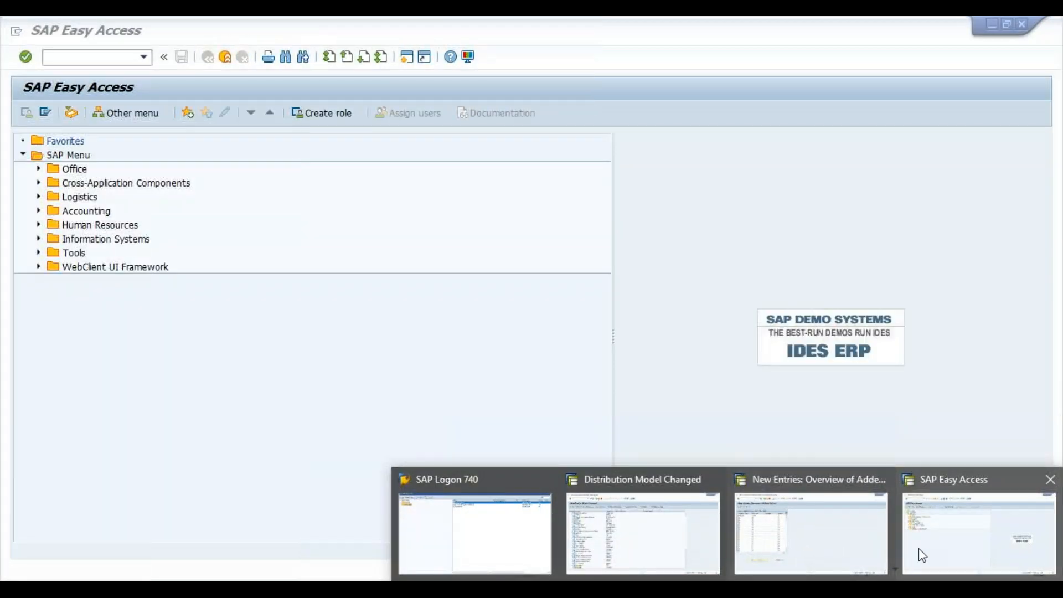
{"action": "left_click", "coordinate": [918, 548]}
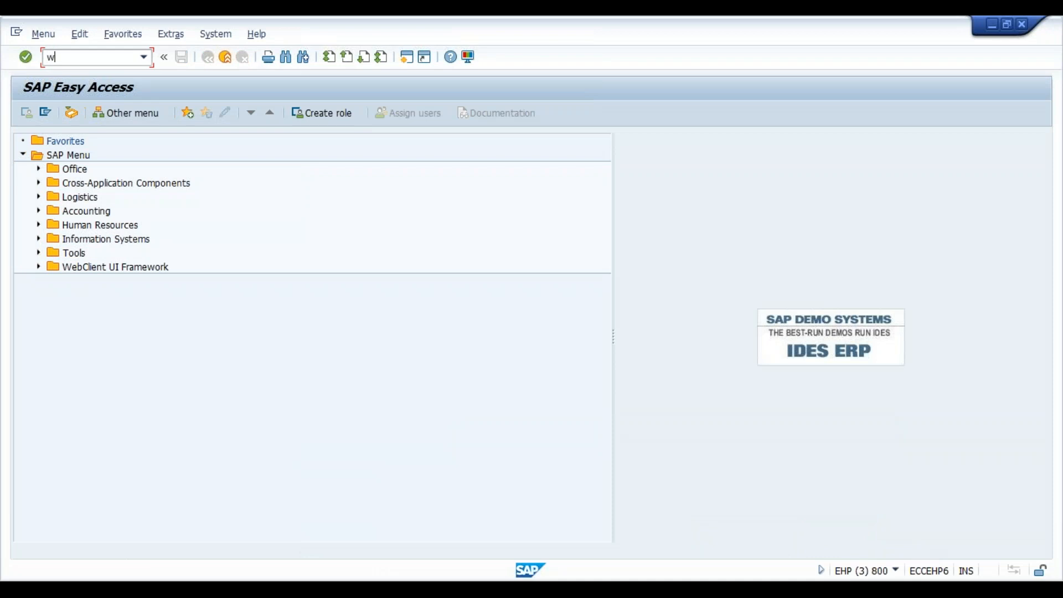
{"action": "key", "text": "Return"}
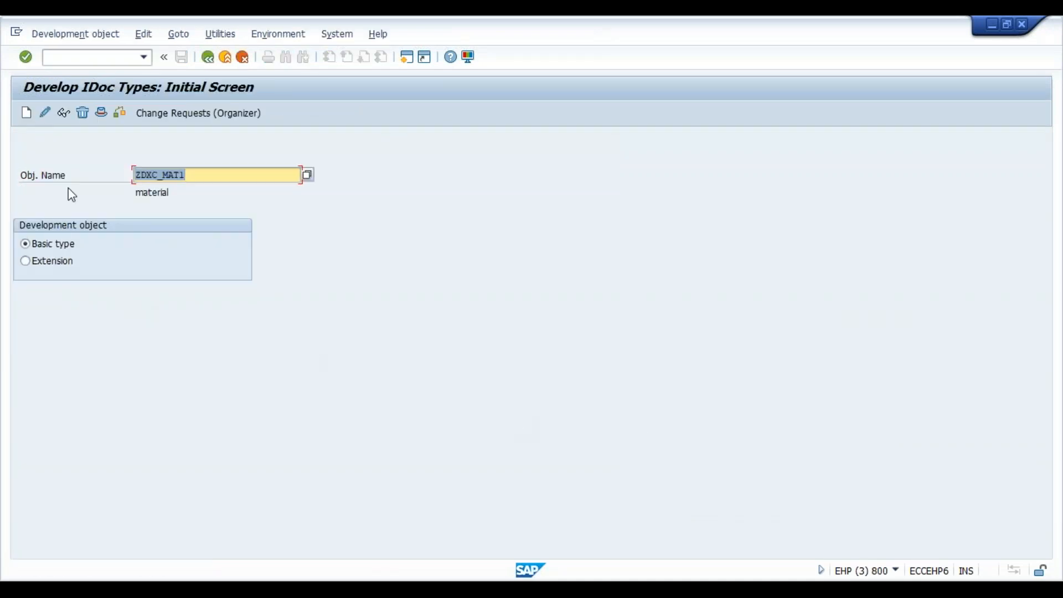
{"action": "left_click", "coordinate": [62, 118]}
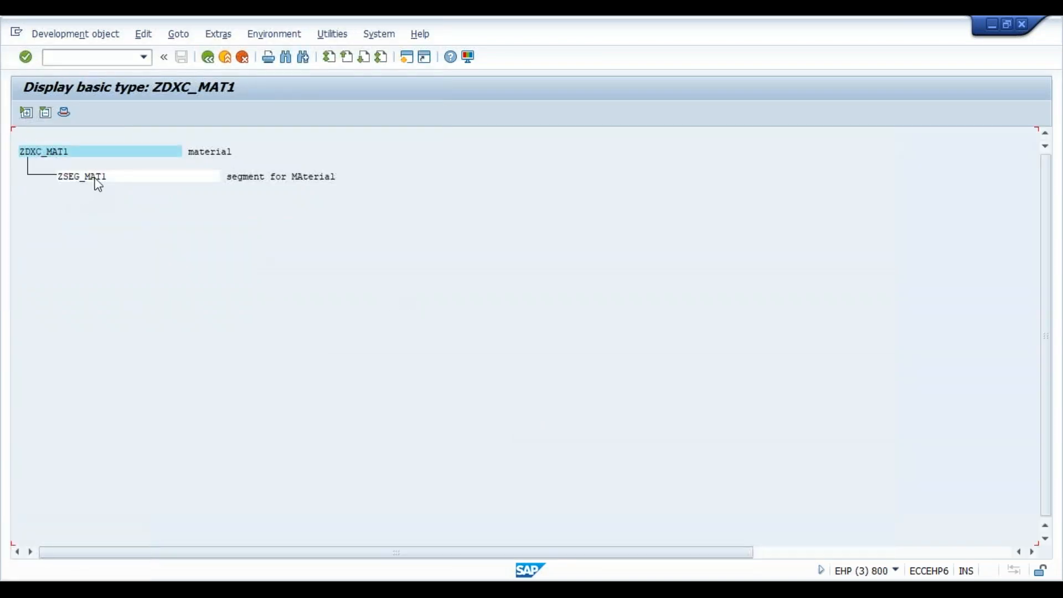
{"action": "left_click", "coordinate": [992, 24]}
- Assign basic type ZDXC_MAT1 with release 700 to message type ZJH_MAT
{"action": "key", "text": "BackSpace"}
{"action": "type", "text": "dxc_"}
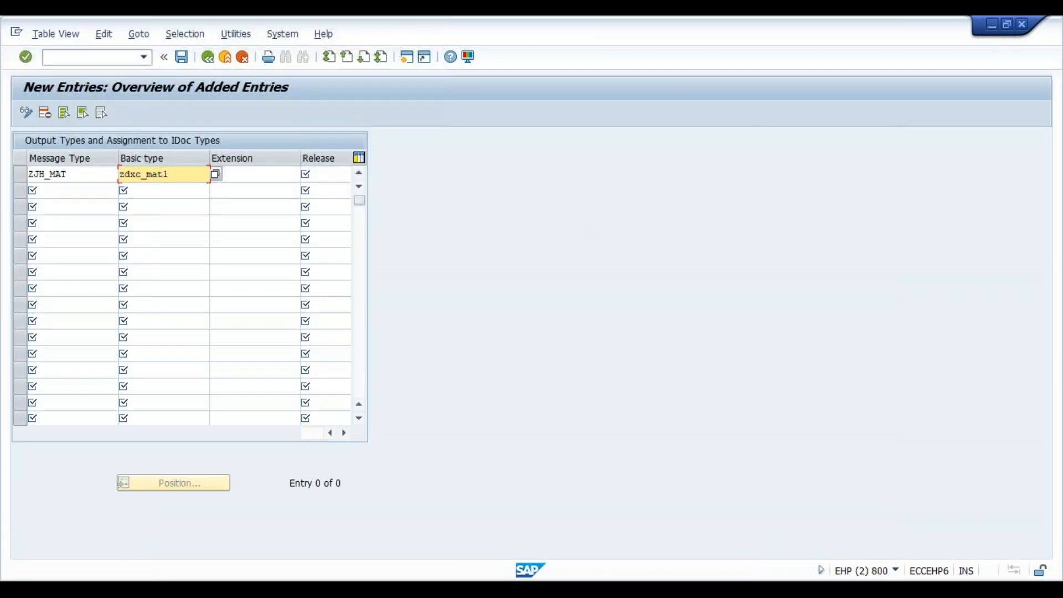
{"action": "type", "text": "mat1"}
{"action": "key", "text": "Tab"}
{"action": "key", "text": "Tab"}
{"action": "type", "text": "700"}
{"action": "key", "text": "Return"}
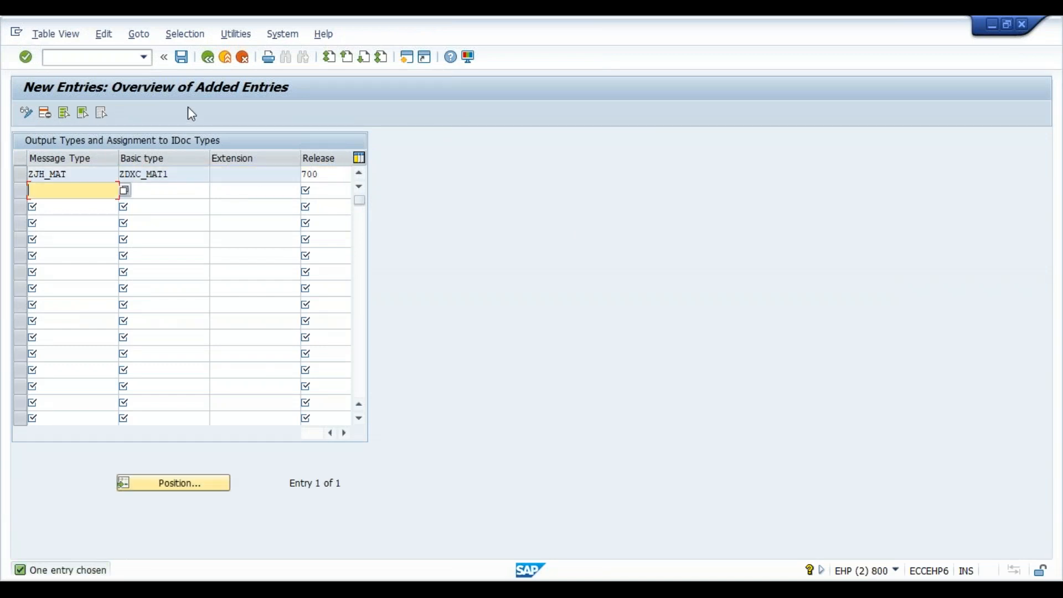
- Save the message type assignment to the proposed workbench request and return to SAP Easy Access
{"action": "left_click", "coordinate": [181, 62]}
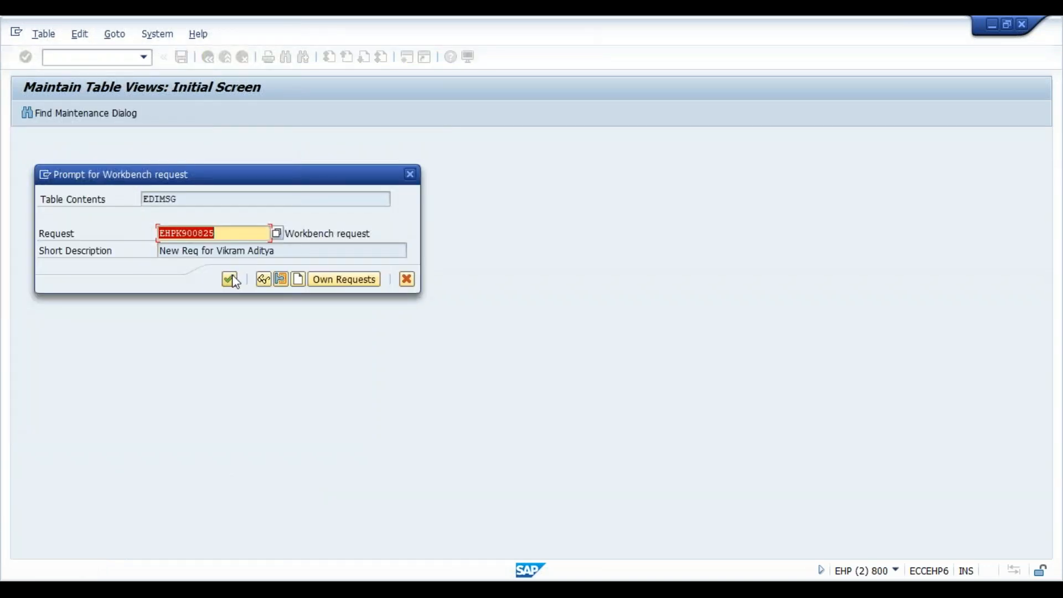
{"action": "left_click", "coordinate": [232, 280]}
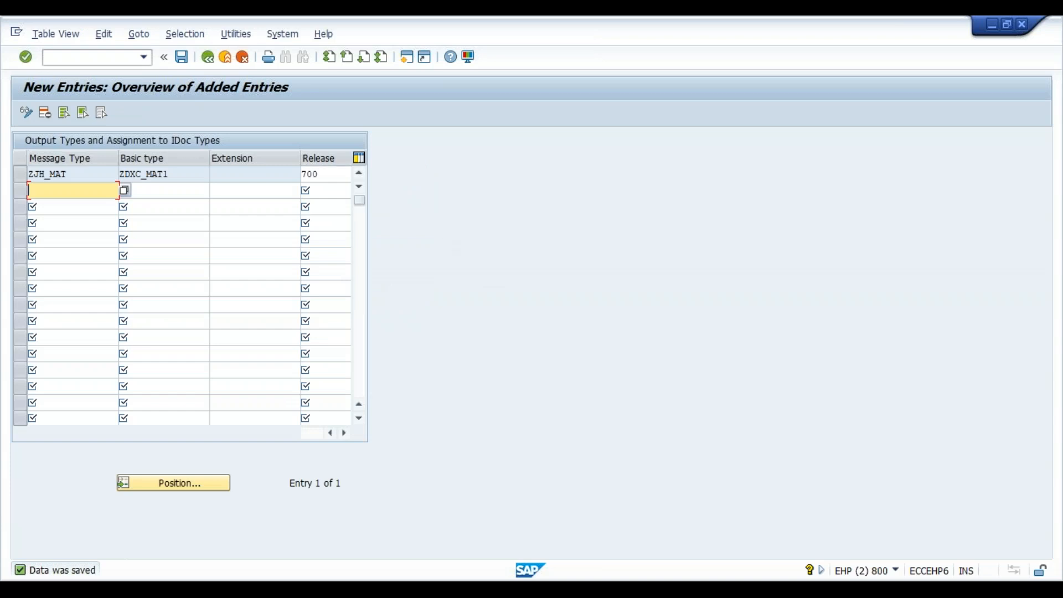
{"action": "left_click", "coordinate": [209, 61]}
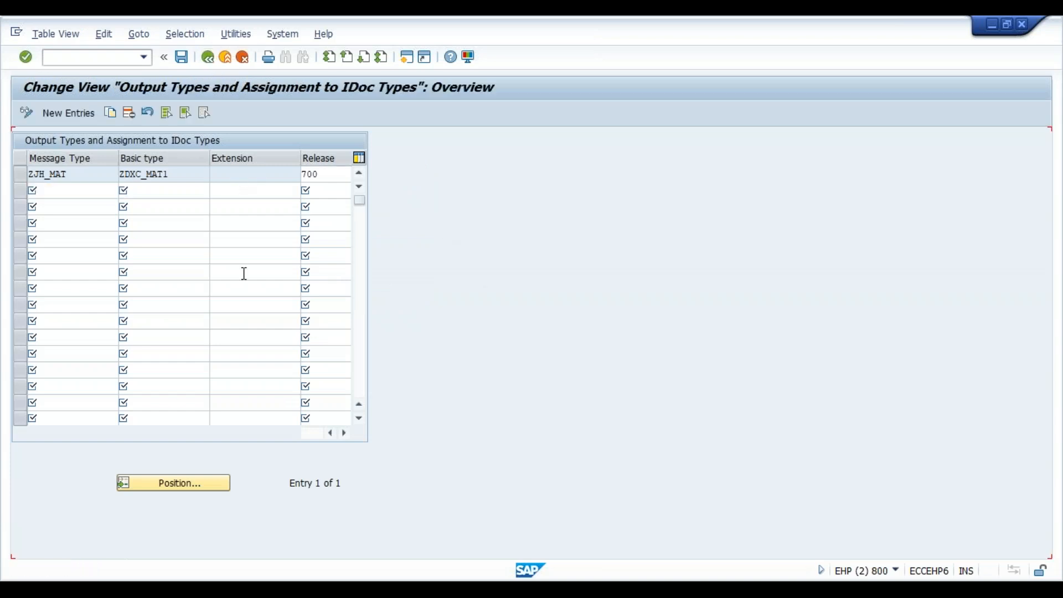
{"action": "left_click", "coordinate": [209, 57]}
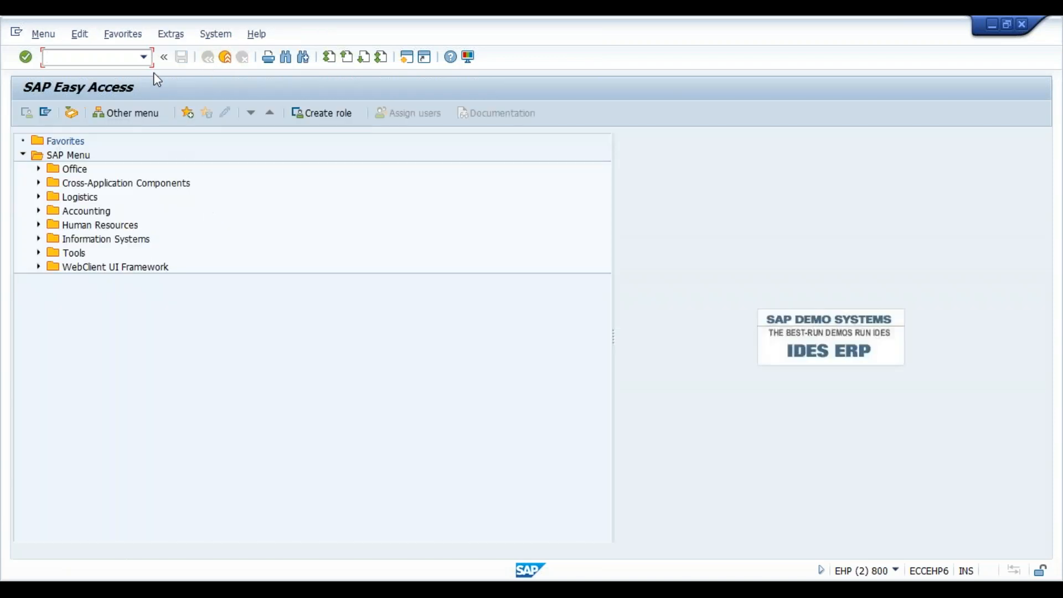
- Reopen transaction WE82 and examine the end of the assignment list for the new message type entry
{"action": "left_click", "coordinate": [146, 57]}
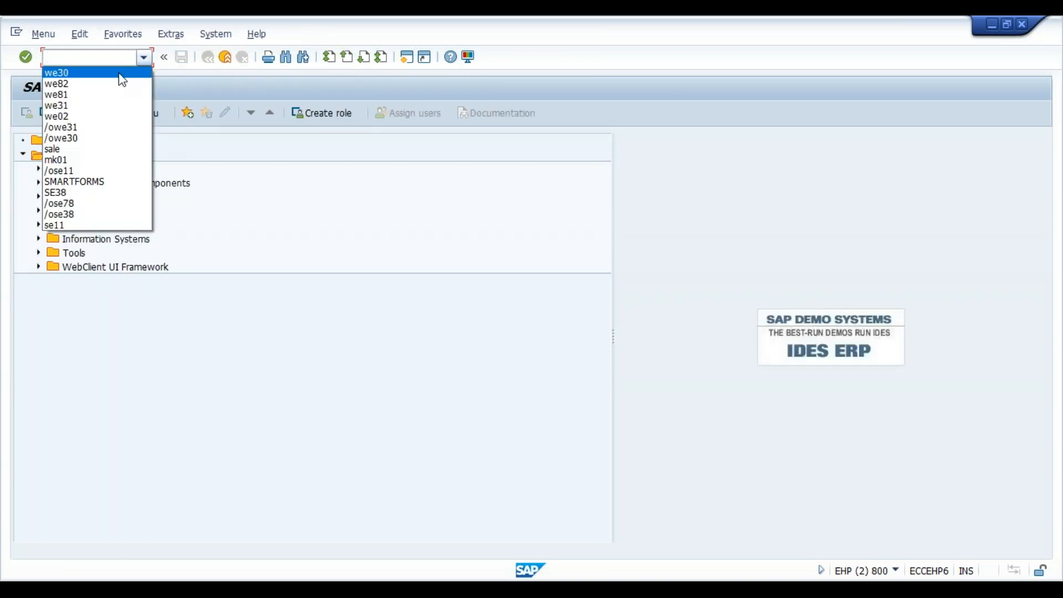
{"action": "left_click", "coordinate": [119, 85]}
{"action": "key", "text": "Return"}
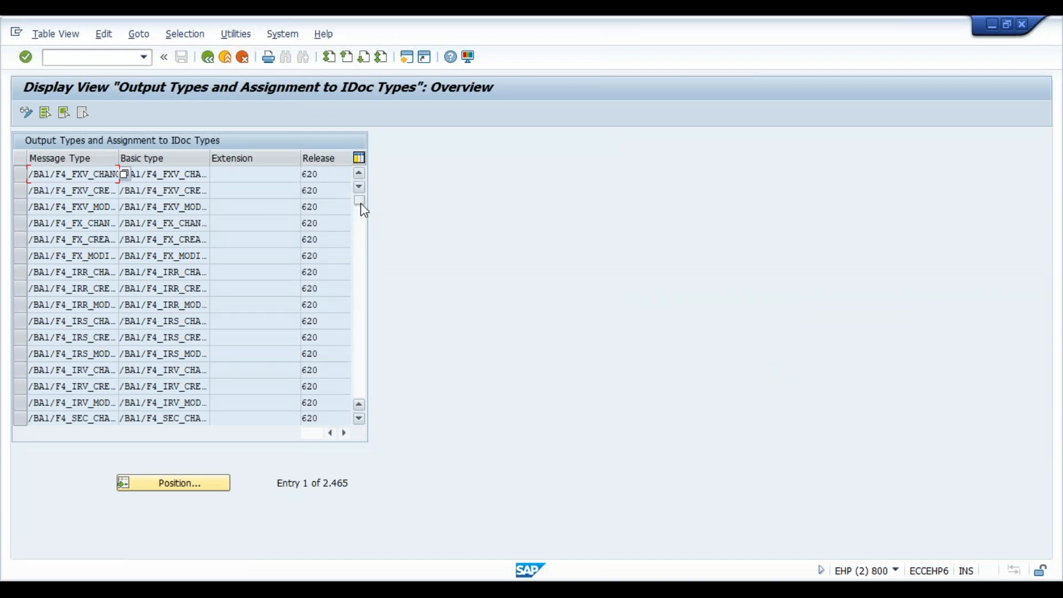
{"action": "left_click_drag", "start_coordinate": [360, 202], "coordinate": [378, 420]}
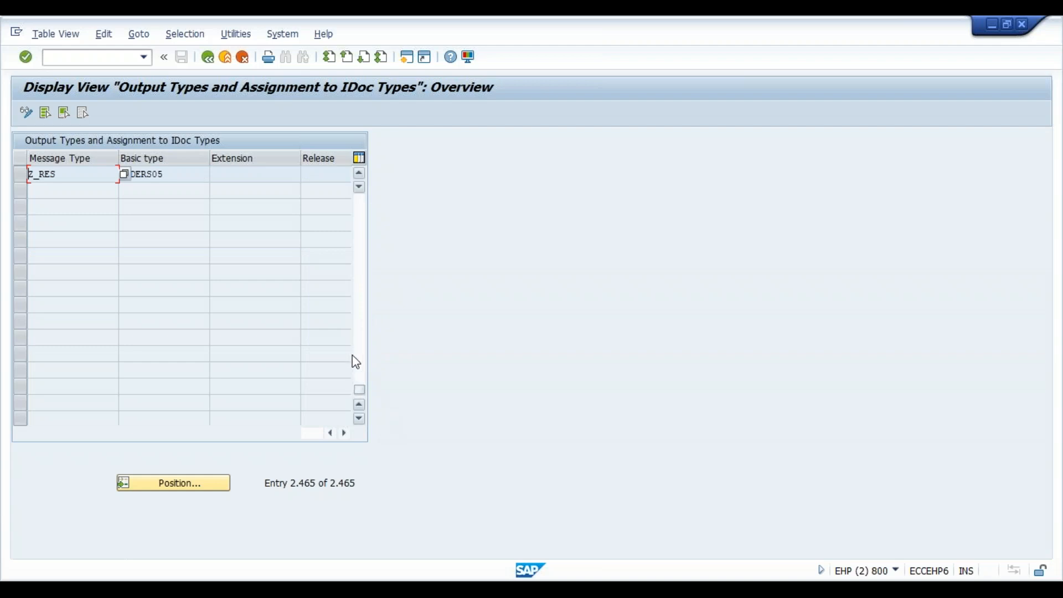
{"action": "left_click", "coordinate": [359, 173]}
{"action": "scroll", "coordinate": [361, 195], "scroll_direction": "up", "scroll_amount": 20}
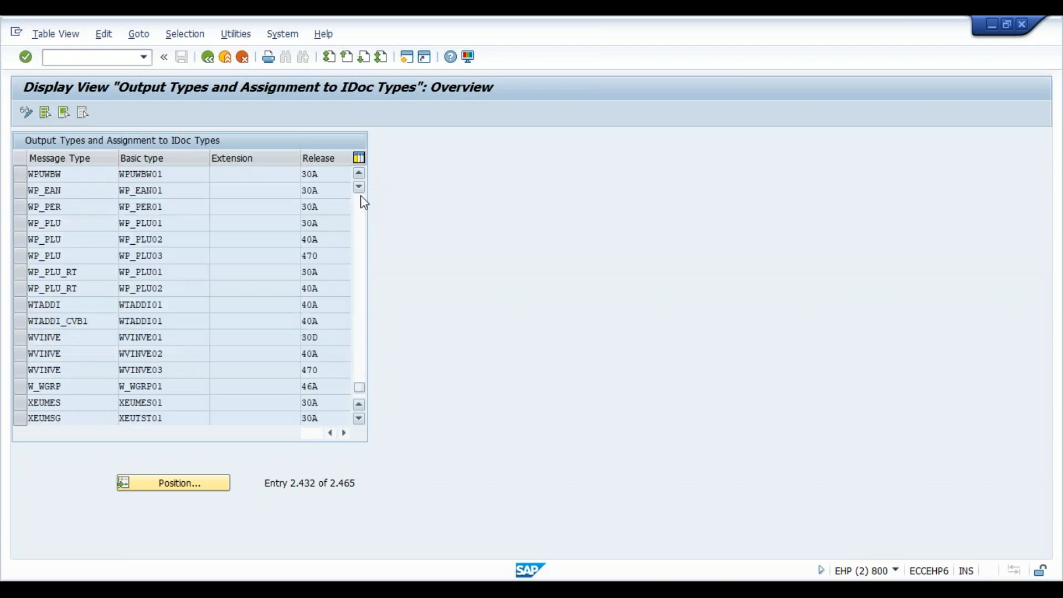
{"action": "scroll", "coordinate": [363, 218], "scroll_direction": "up", "scroll_amount": 11}
{"action": "scroll", "coordinate": [369, 217], "scroll_direction": "up", "scroll_amount": 16}
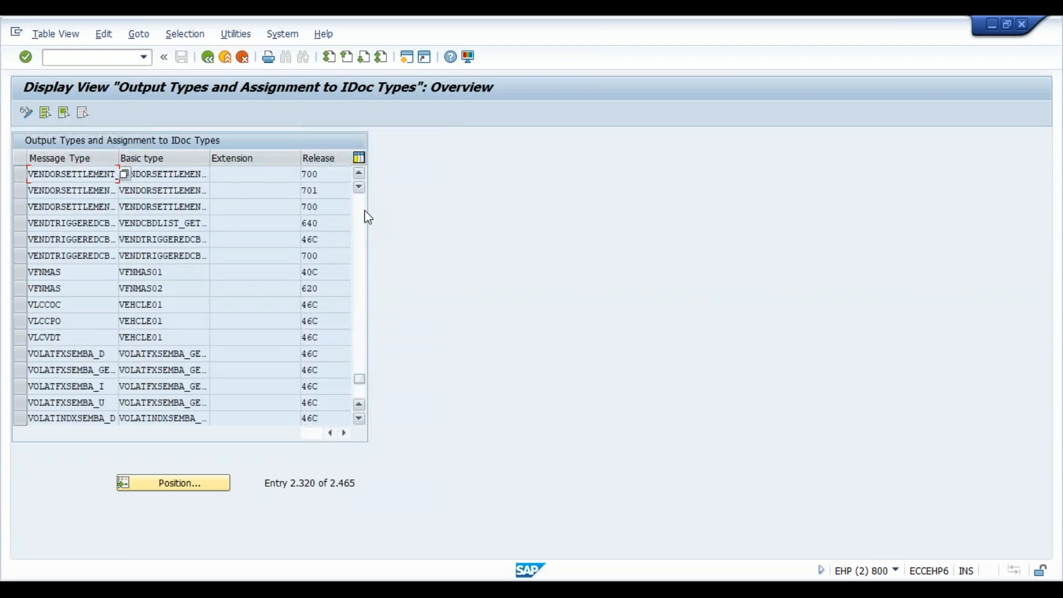
{"action": "scroll", "coordinate": [368, 217], "scroll_direction": "up", "scroll_amount": 5}
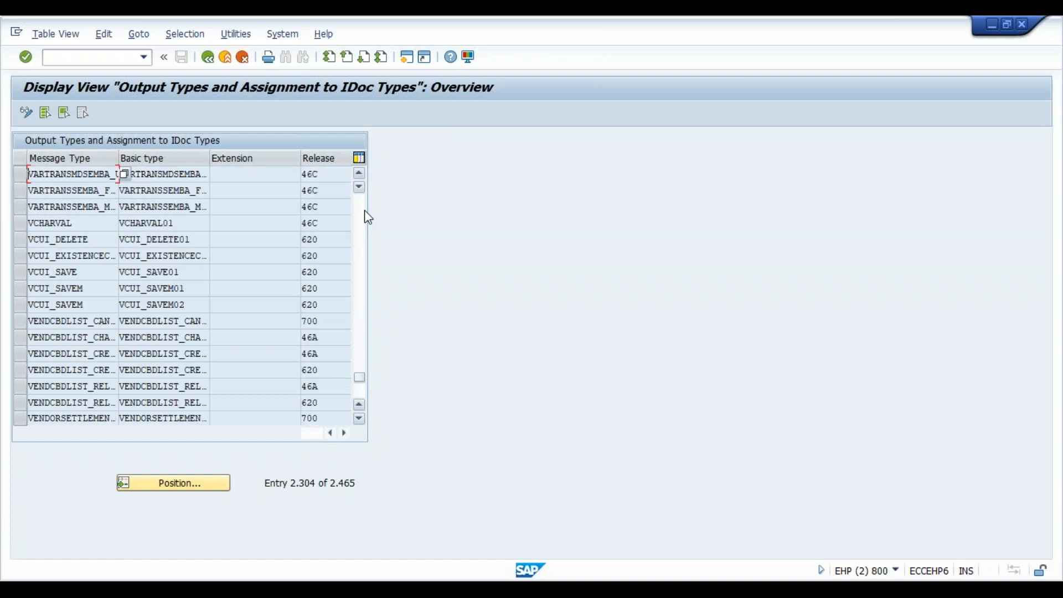
{"action": "scroll", "coordinate": [368, 217], "scroll_direction": "up", "scroll_amount": 5}
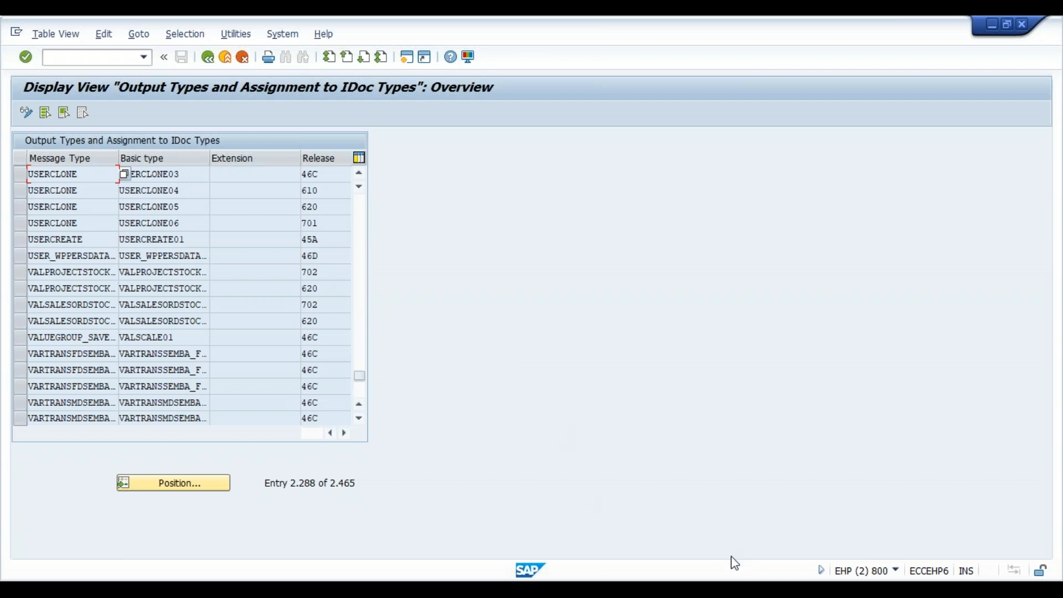
- Switch to the SAP session that has the distribution model open in change mode
{"action": "left_click", "coordinate": [738, 582]}
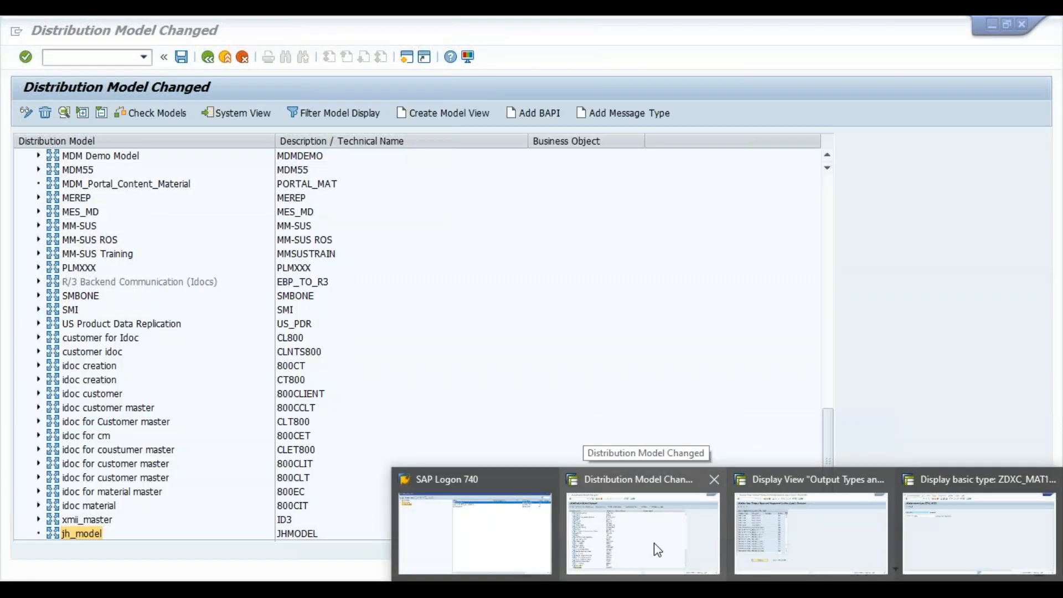
{"action": "left_click", "coordinate": [658, 549]}
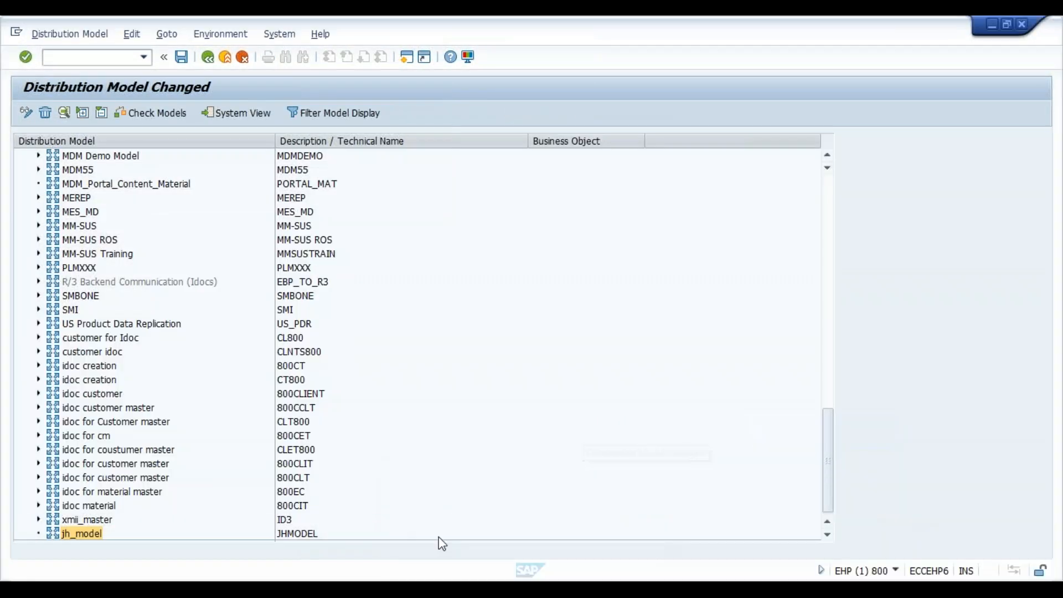
{"action": "double_click", "coordinate": [83, 535]}
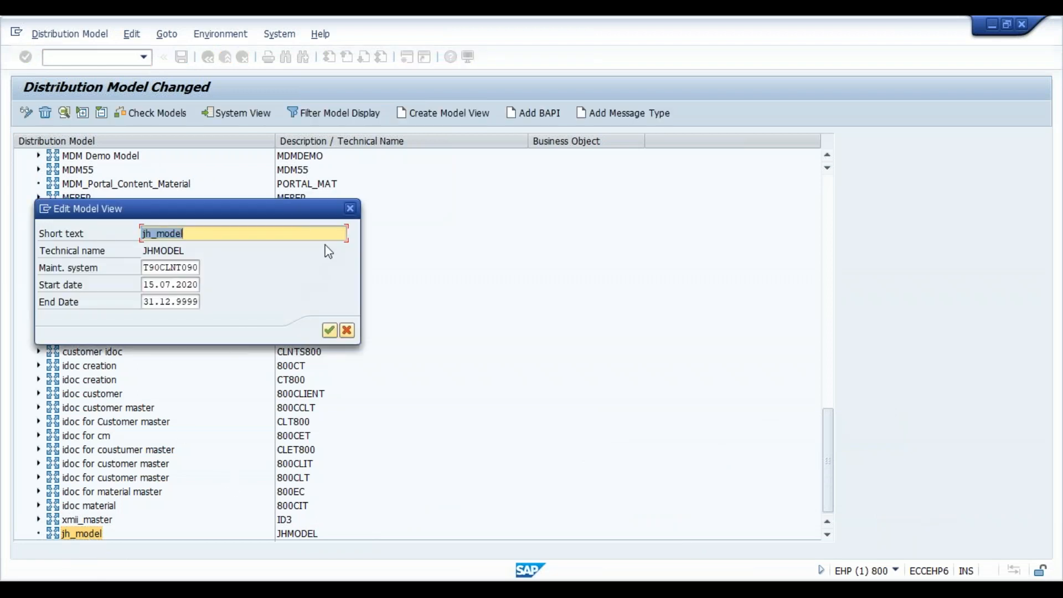
{"action": "left_click", "coordinate": [351, 209]}
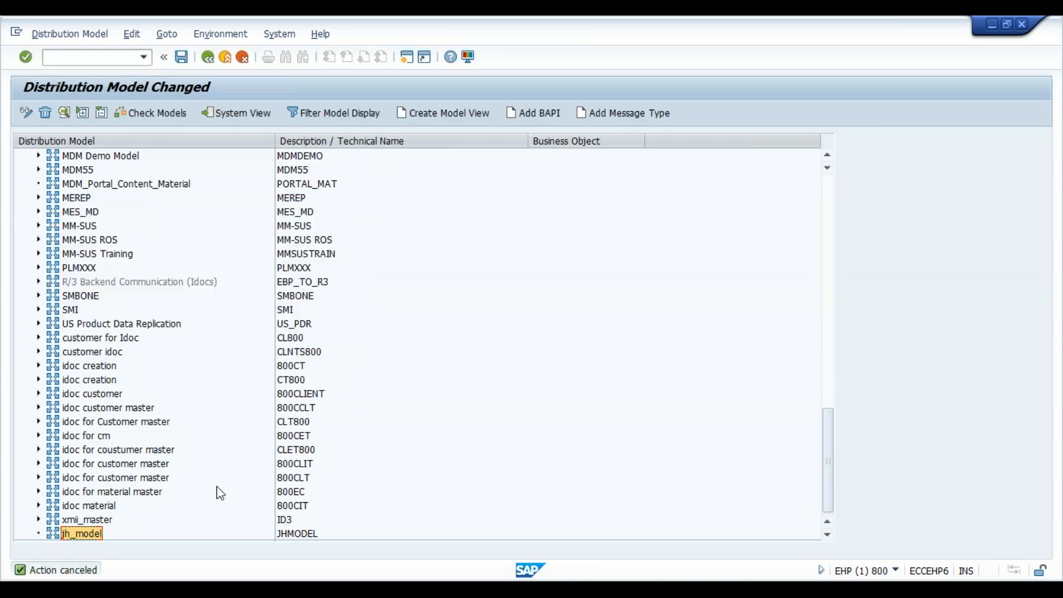
{"action": "double_click", "coordinate": [89, 534]}
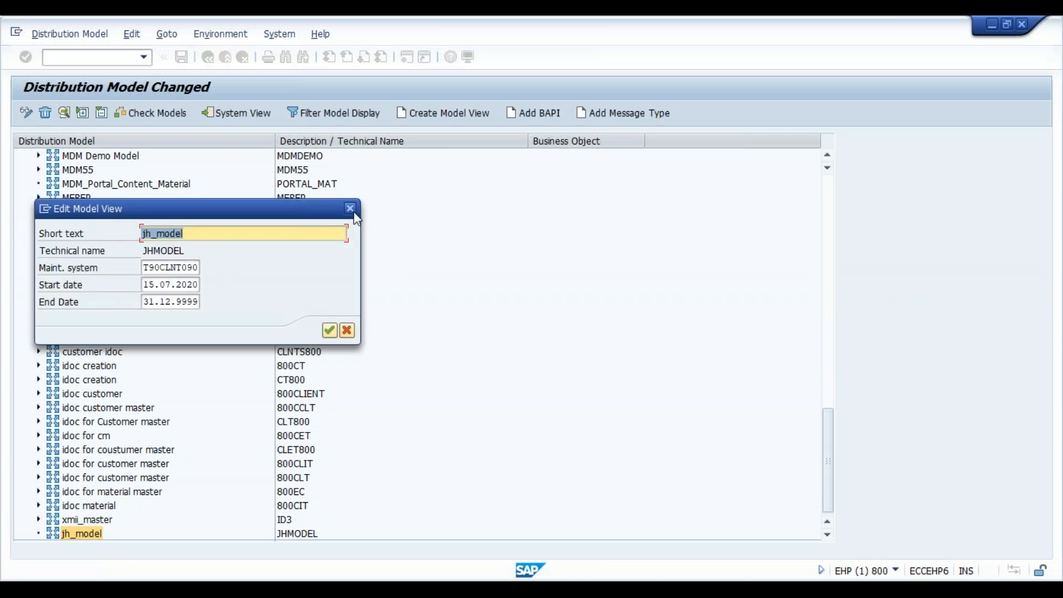
{"action": "left_click", "coordinate": [351, 211]}
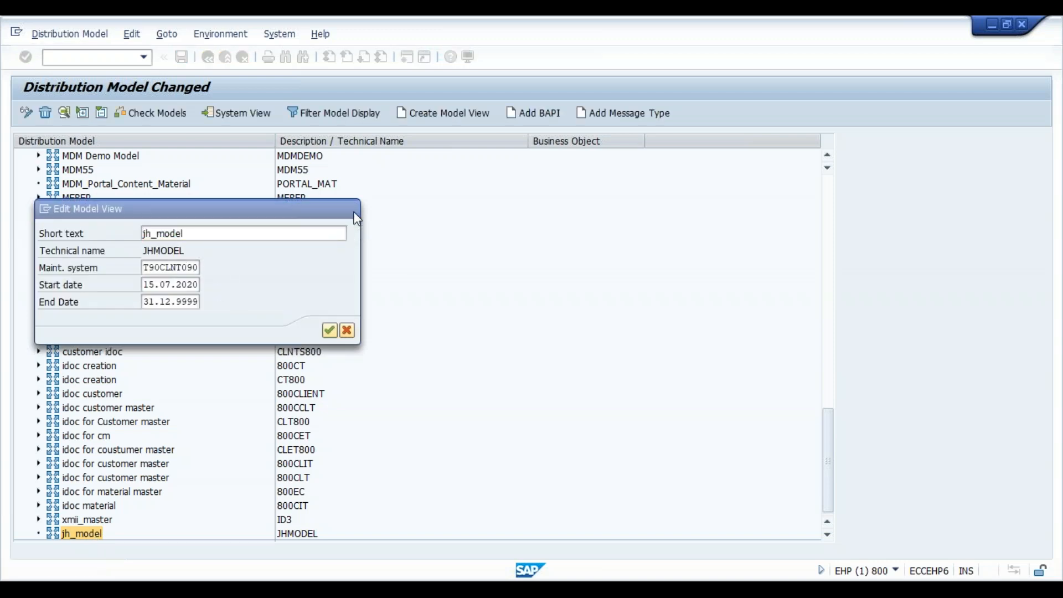
- Start adding a message type to jh_model and try logical system 810CLIENT, followed by 800, as the sender
{"action": "left_click", "coordinate": [616, 119]}
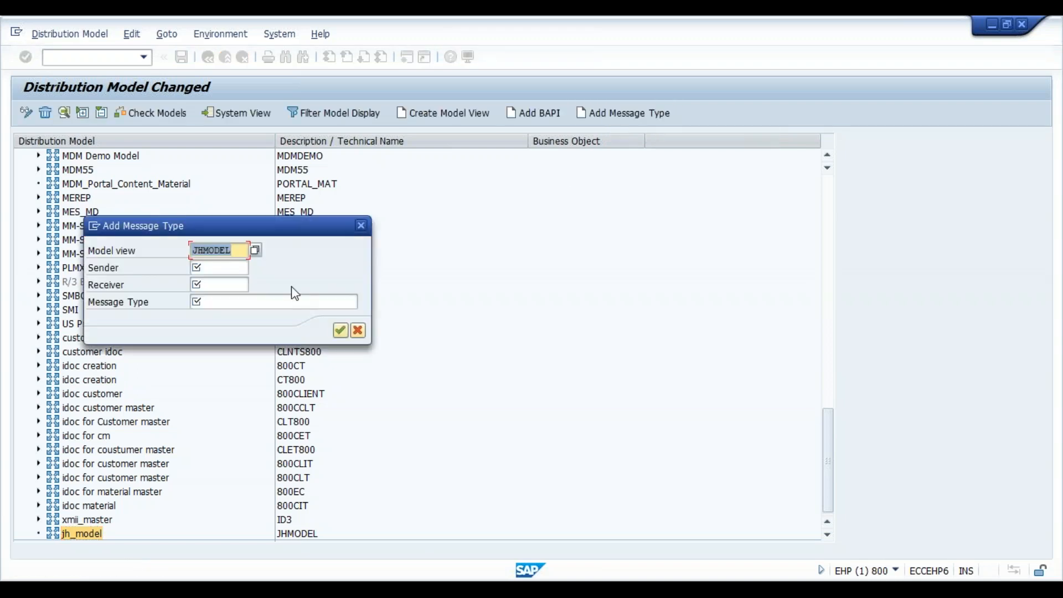
{"action": "left_click", "coordinate": [209, 268]}
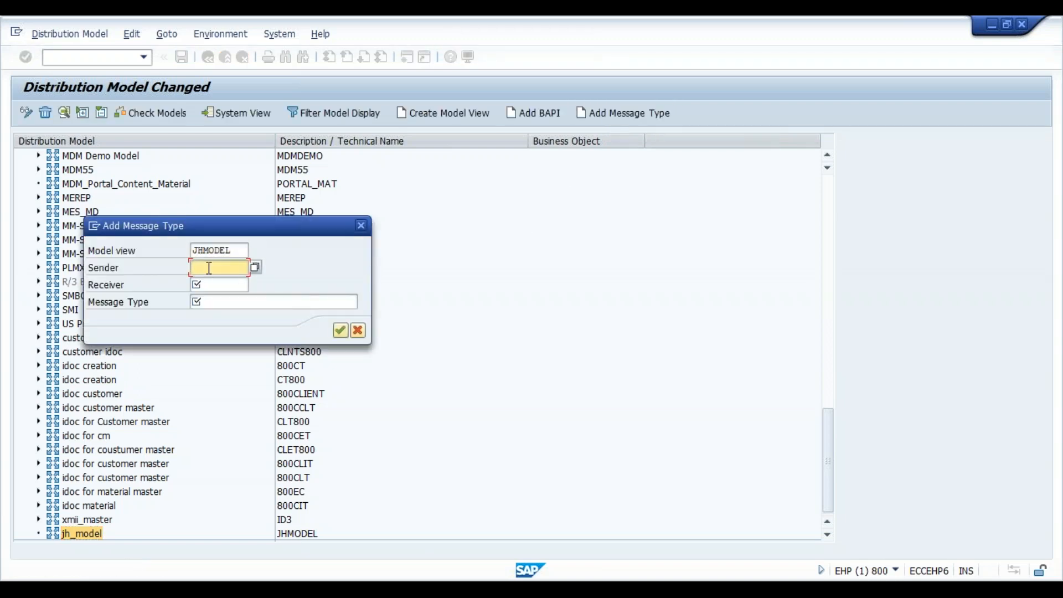
{"action": "left_click", "coordinate": [256, 269]}
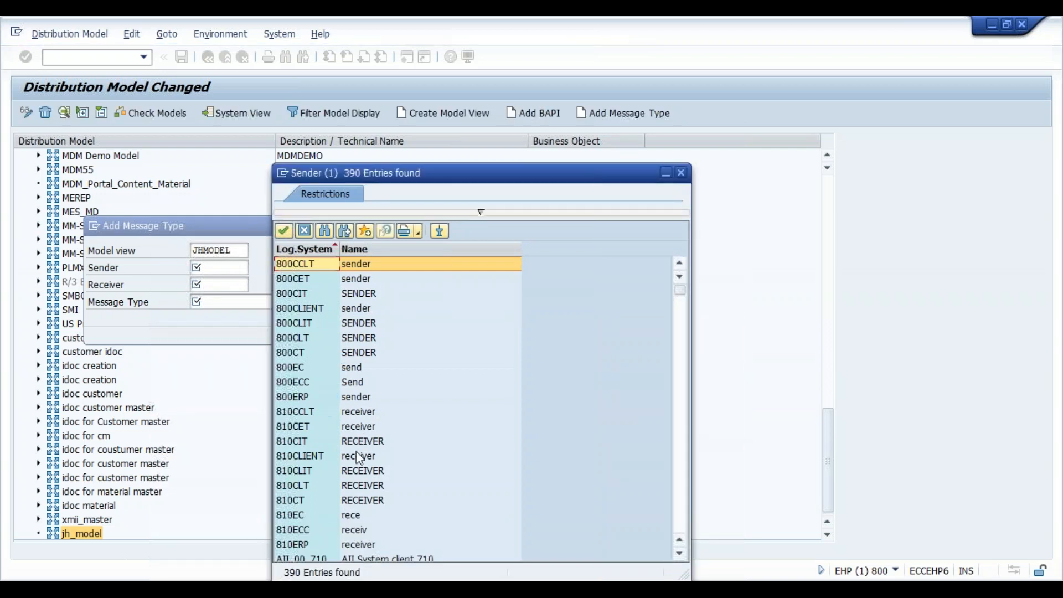
{"action": "double_click", "coordinate": [316, 457]}
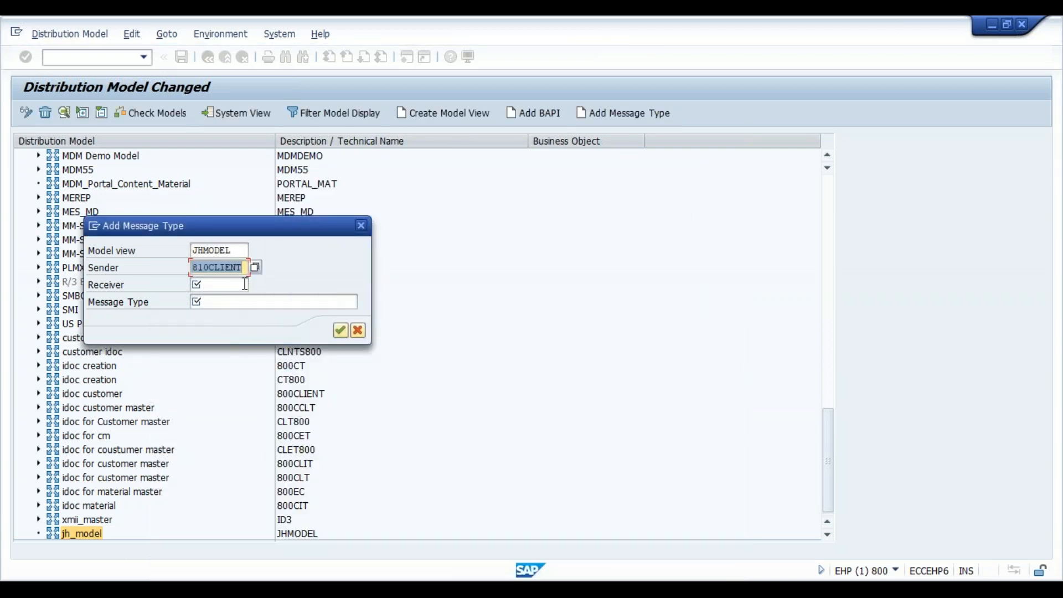
{"action": "key", "text": "BackSpace"}
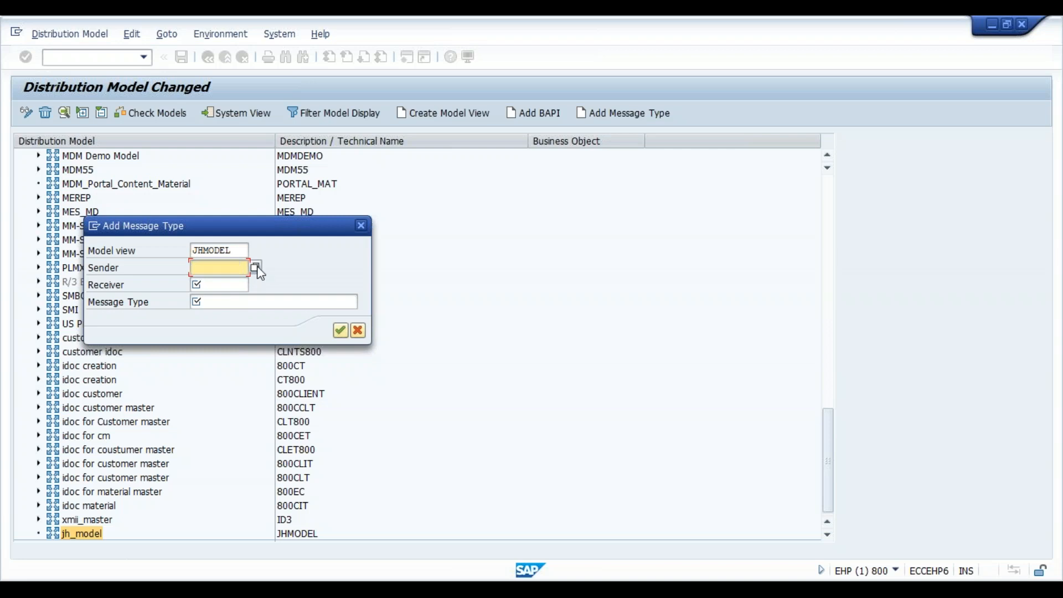
{"action": "type", "text": "800"}
- Switch to the basic type session, return it to SAP Easy Access and run transaction SALE
{"action": "left_click", "coordinate": [729, 590]}
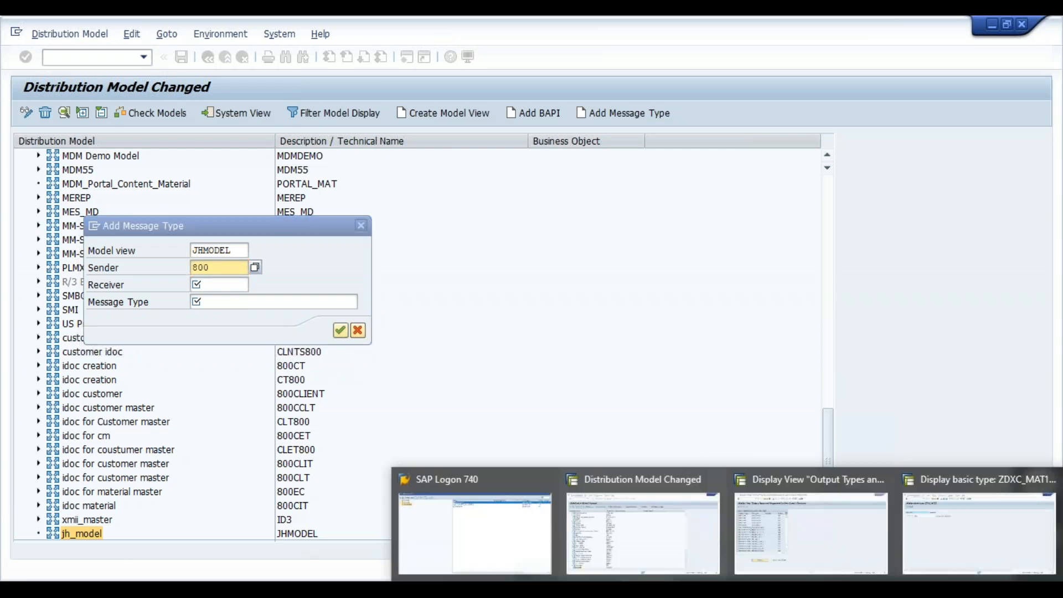
{"action": "left_click", "coordinate": [685, 547]}
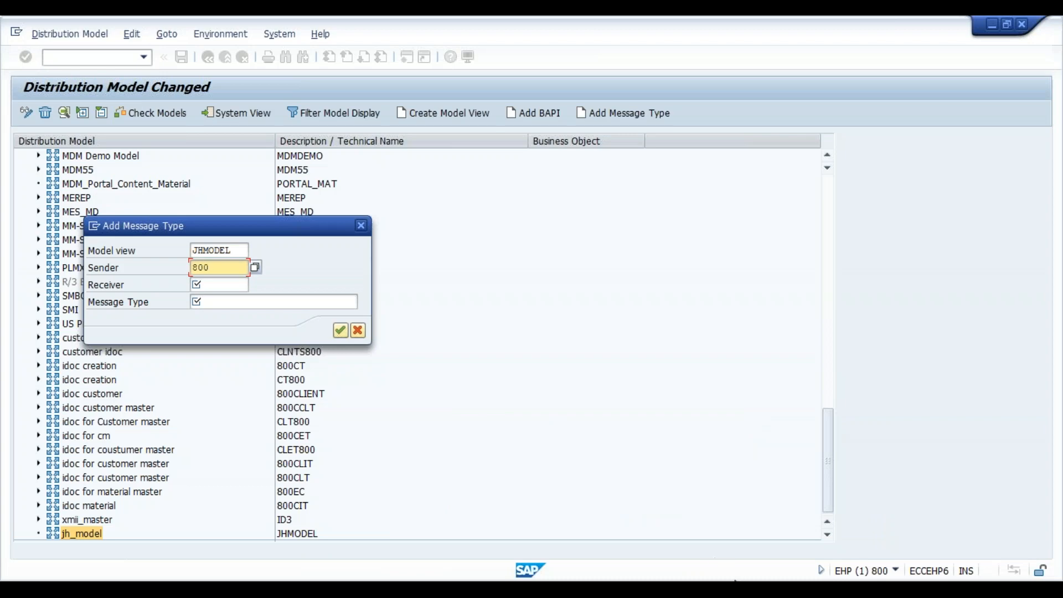
{"action": "left_click", "coordinate": [734, 589]}
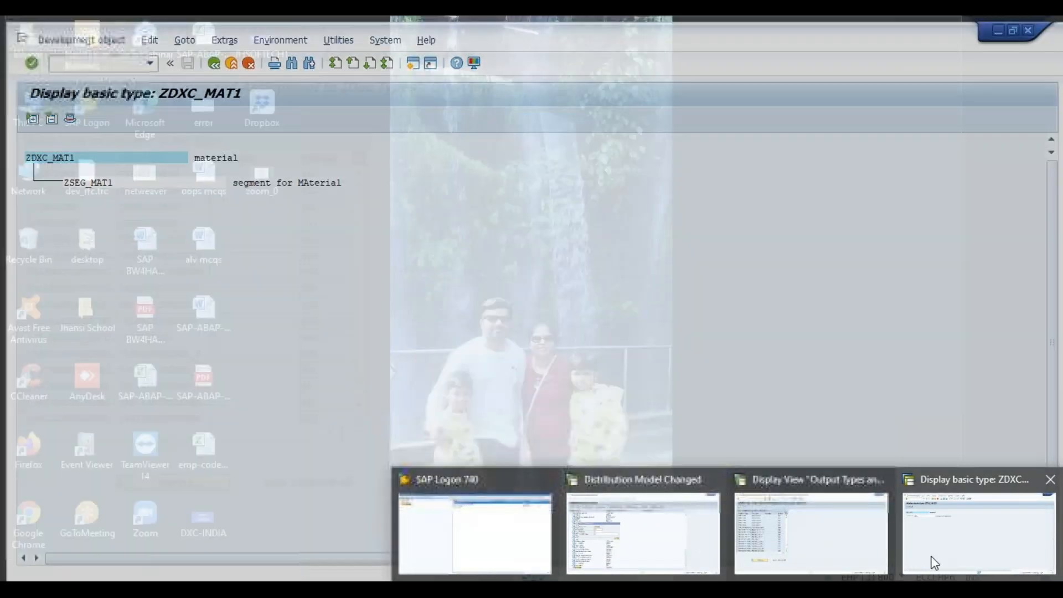
{"action": "left_click", "coordinate": [936, 563]}
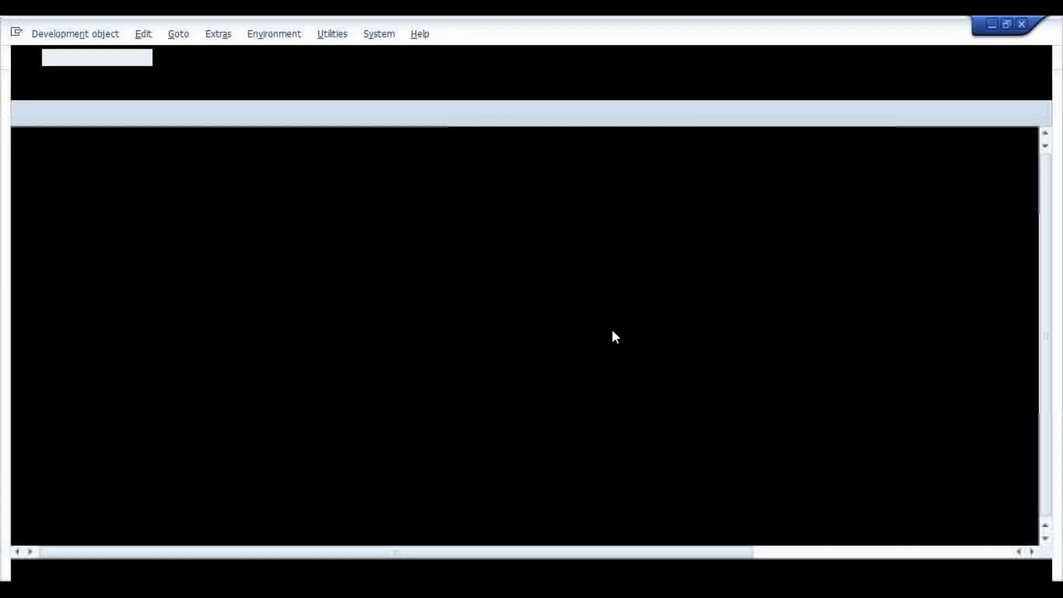
{"action": "left_click", "coordinate": [208, 59]}
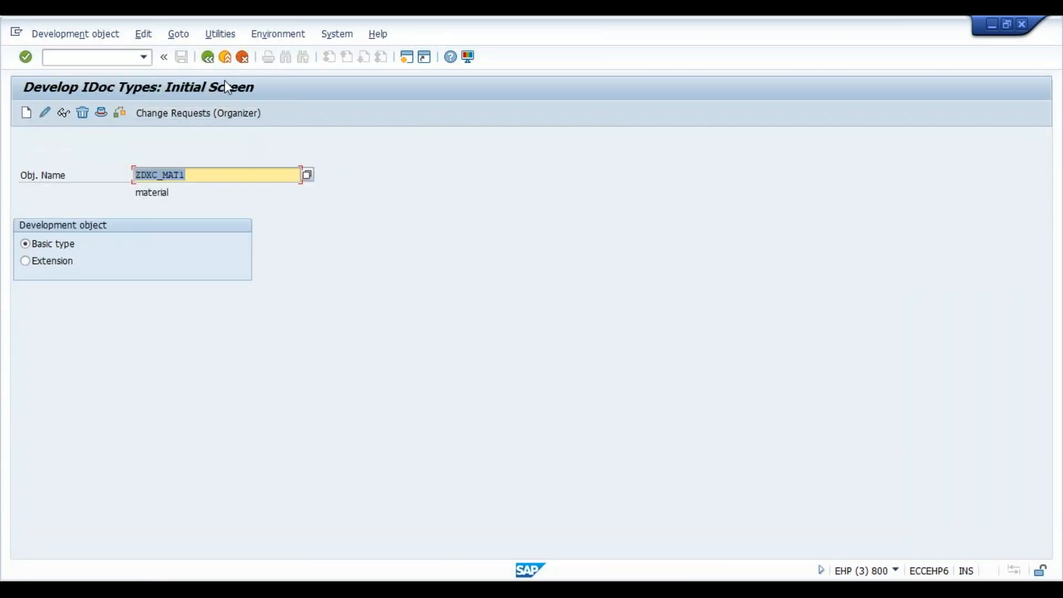
{"action": "left_click", "coordinate": [213, 63]}
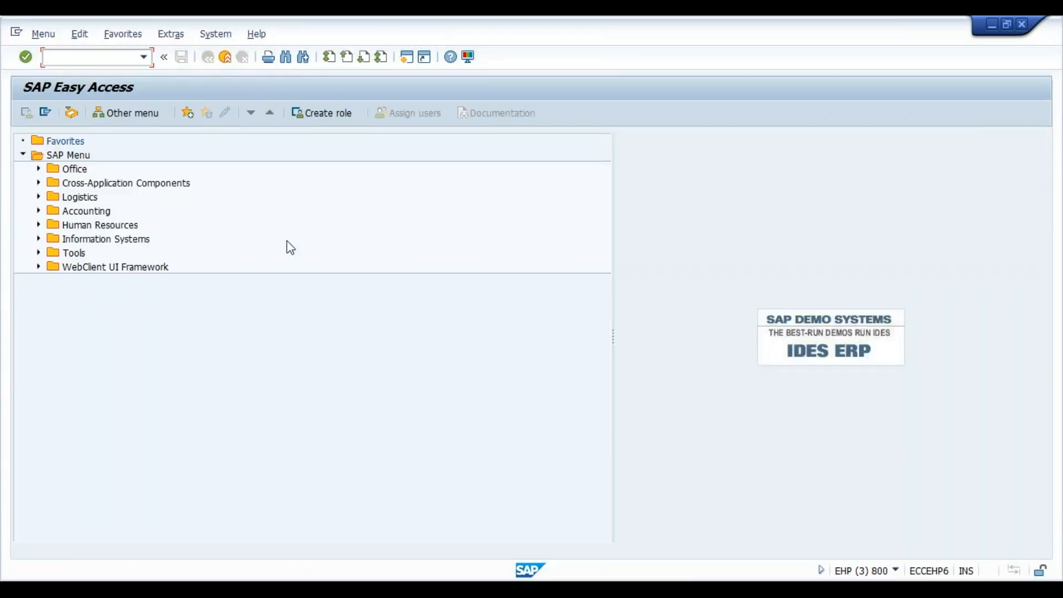
{"action": "type", "text": "sale"}
{"action": "key", "text": "Return"}
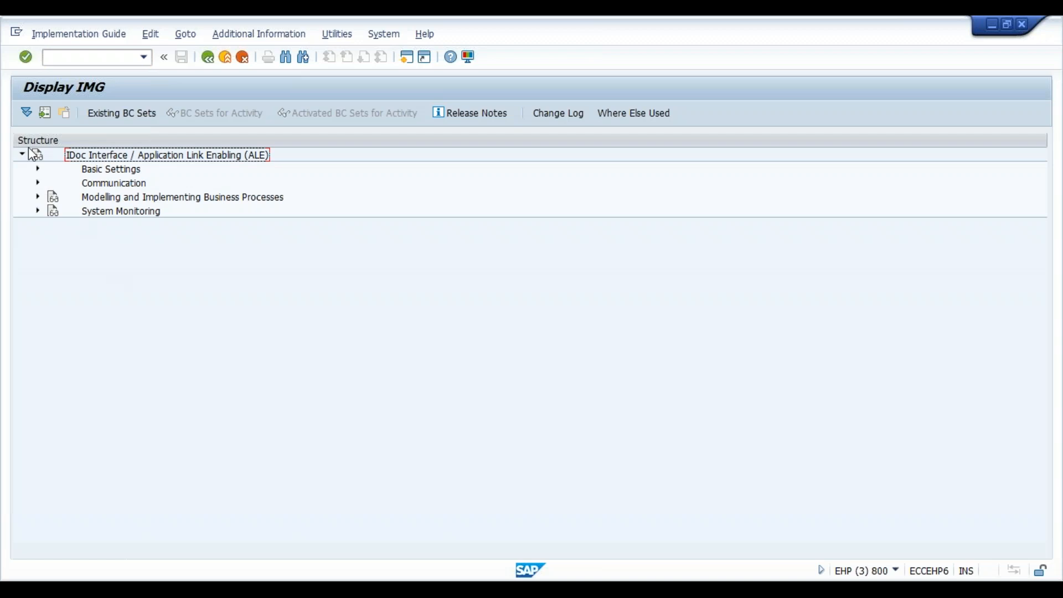
- Open the Assign Logical System to Client activity under Basic Settings, Logical Systems, and accept the cross-client notice
{"action": "left_click", "coordinate": [37, 169]}
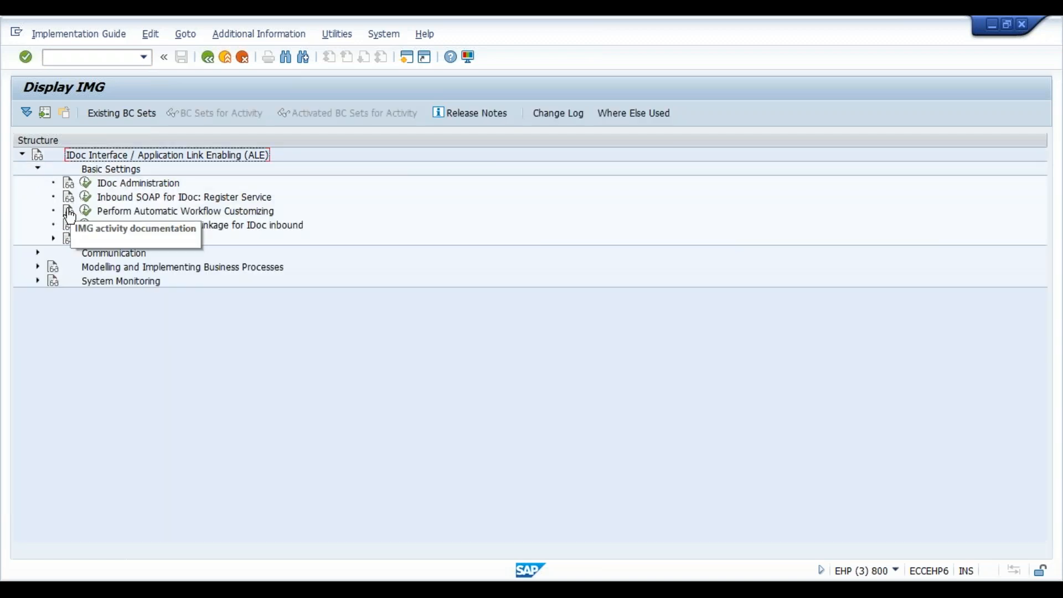
{"action": "left_click", "coordinate": [53, 239]}
{"action": "left_click", "coordinate": [106, 269]}
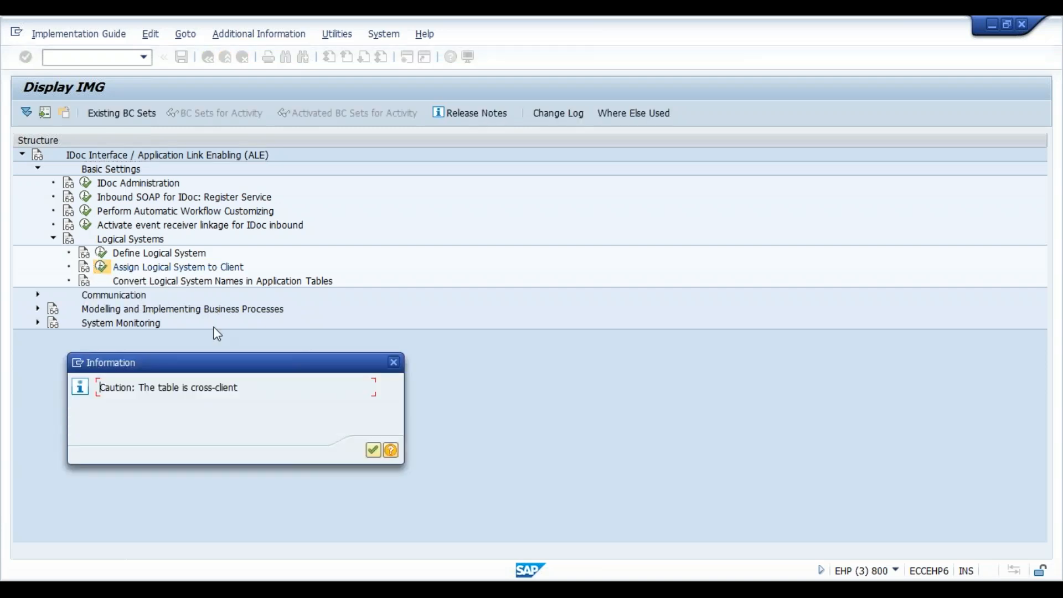
{"action": "key", "text": "Return"}
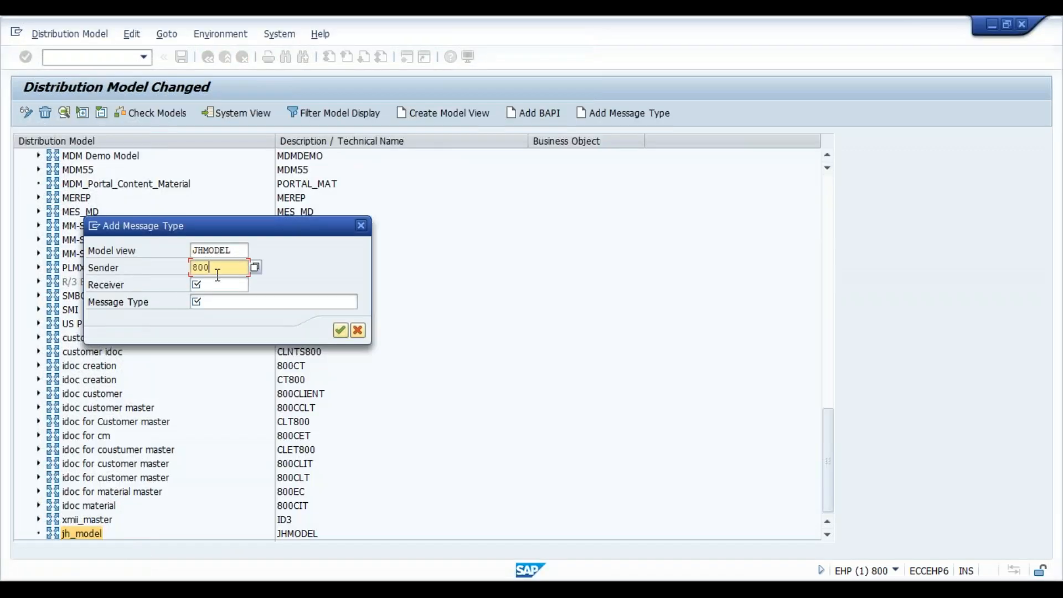
- Clear the sender of the new message type entry and search its logical systems for ides*
{"action": "key", "text": "BackSpace"}
{"action": "key", "text": "BackSpace"}
{"action": "key", "text": "BackSpace"}
{"action": "left_click", "coordinate": [255, 269]}
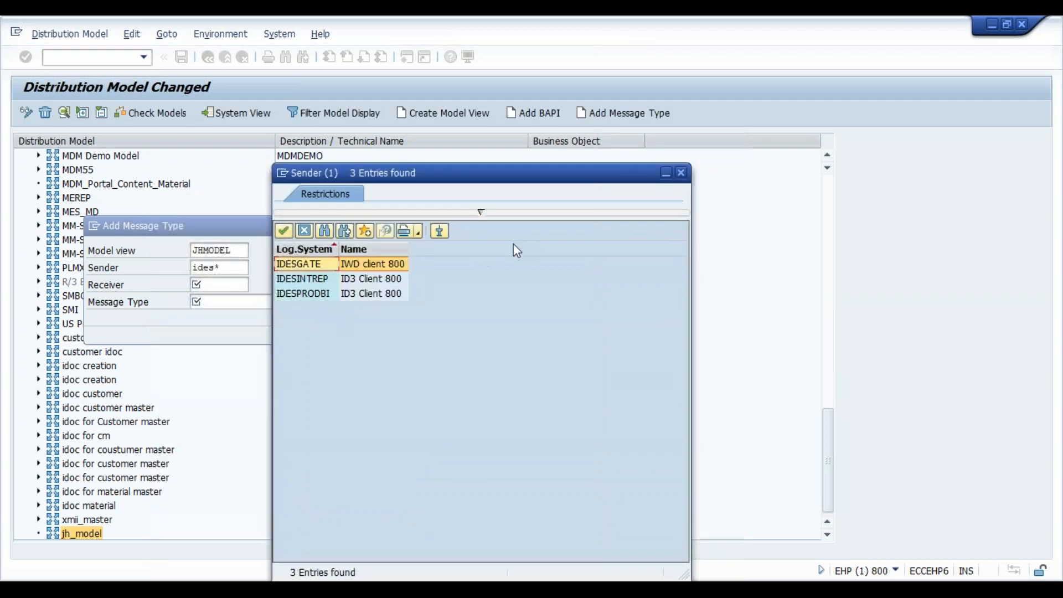
{"action": "left_click", "coordinate": [682, 172]}
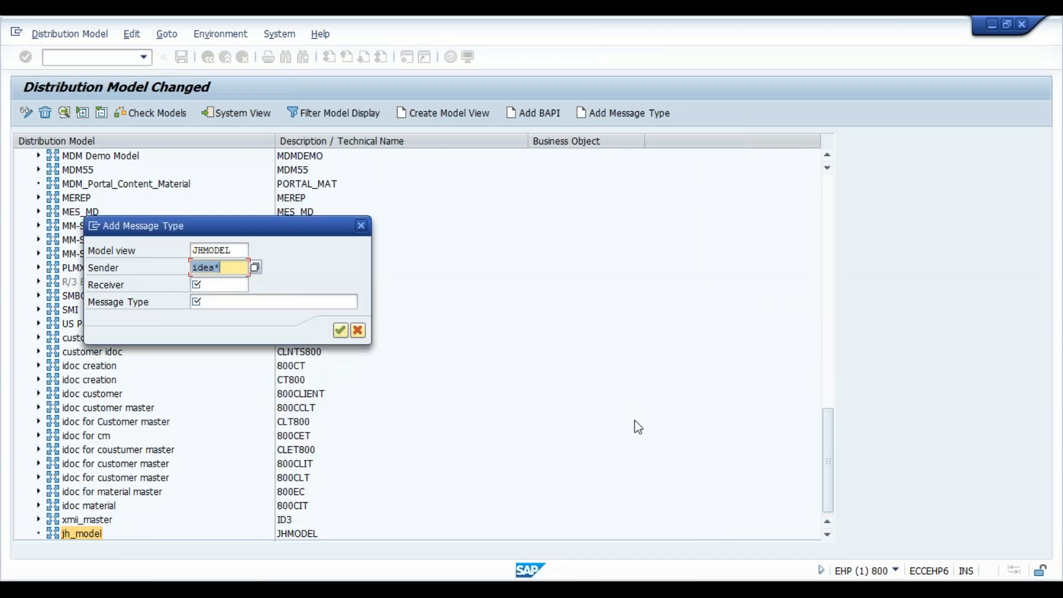
- Switch to the client overview session and display client 810's details to check its logical system
{"action": "mouse_move", "coordinate": [759, 576]}
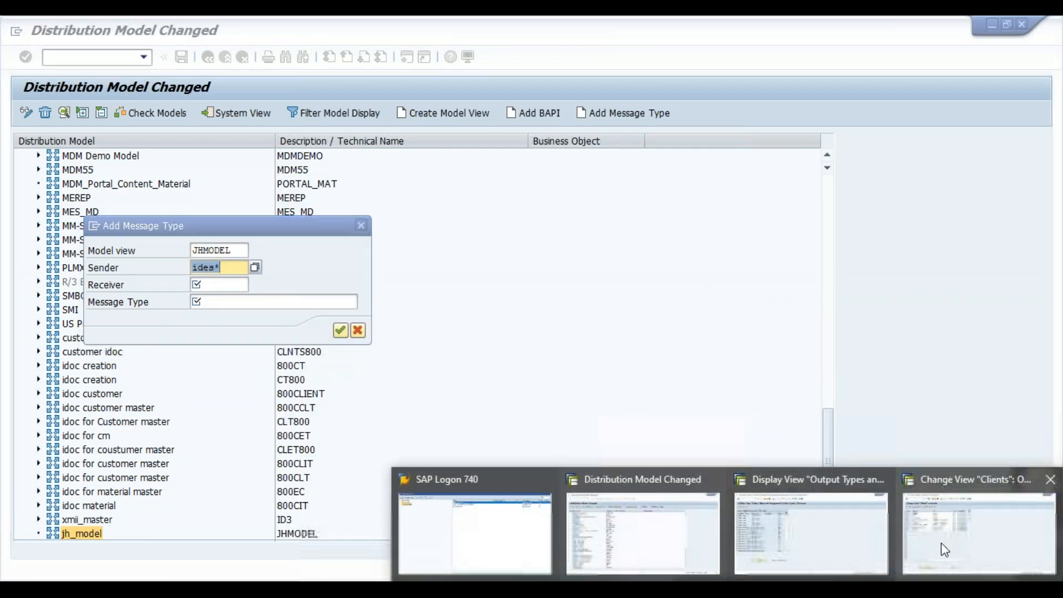
{"action": "left_click", "coordinate": [954, 543]}
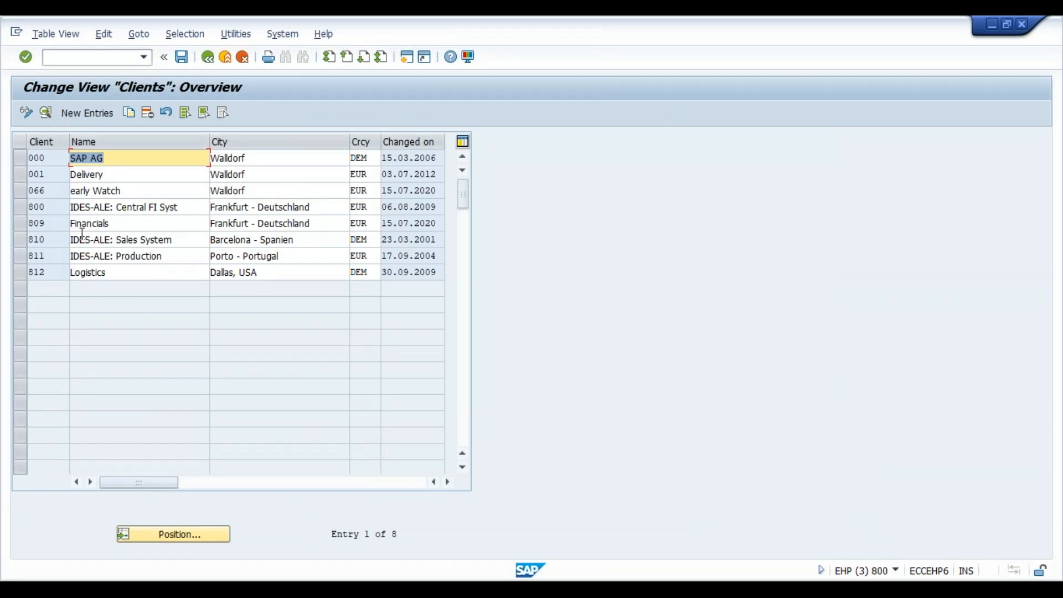
{"action": "left_click", "coordinate": [57, 238]}
{"action": "double_click", "coordinate": [56, 239]}
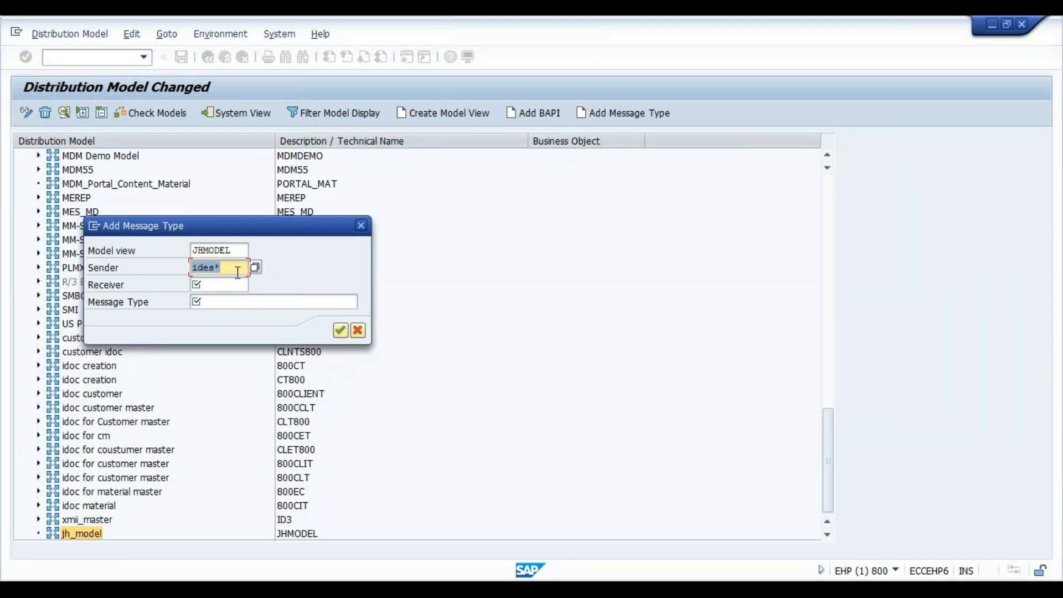
- Enter T90CLNT800 as sender and T90CLNT810 as receiver for the message type being added to JHMODEL
{"action": "type", "text": "t90clnt800"}
{"action": "key", "text": "Tab"}
{"action": "type", "text": "t90clnt"}
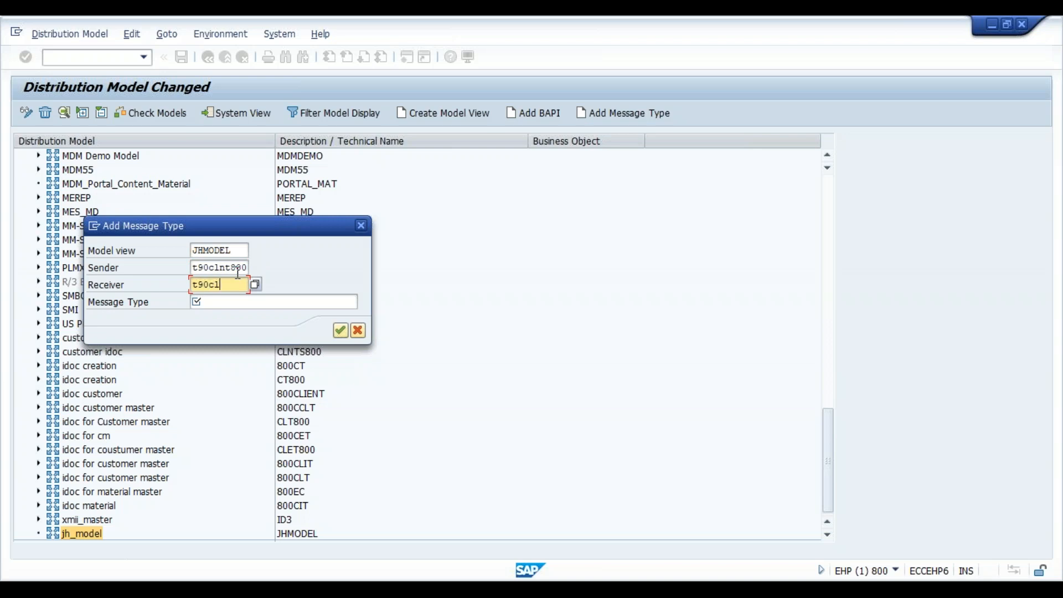
{"action": "type", "text": "810"}
{"action": "key", "text": "Tab"}
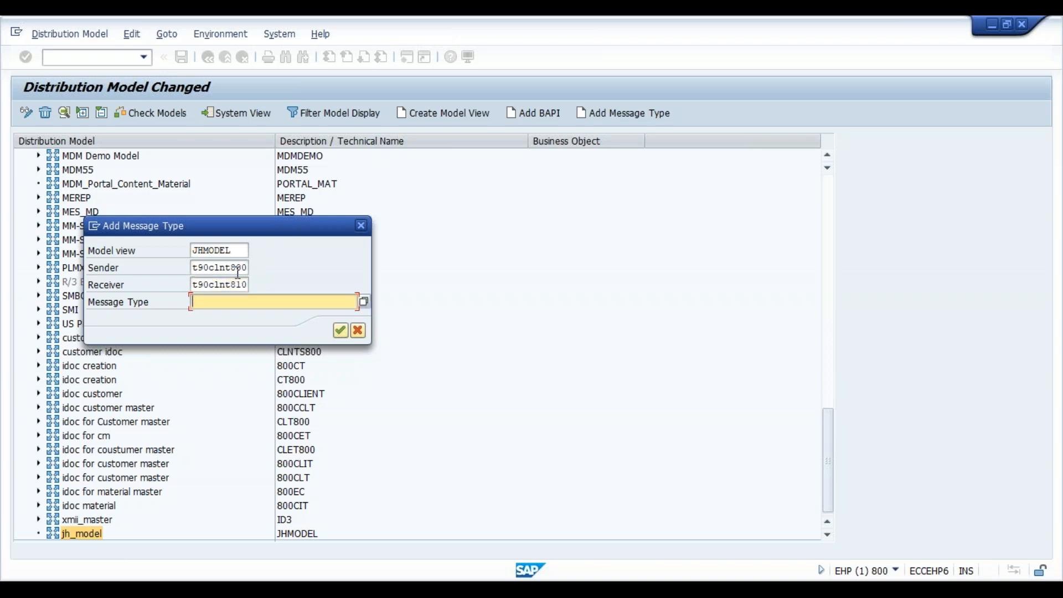
- Search the message types for z*jh*, pick ZJH_MAT and try to confirm the new distribution model entry
{"action": "type", "text": "z*jh*"}
{"action": "left_click", "coordinate": [364, 302]}
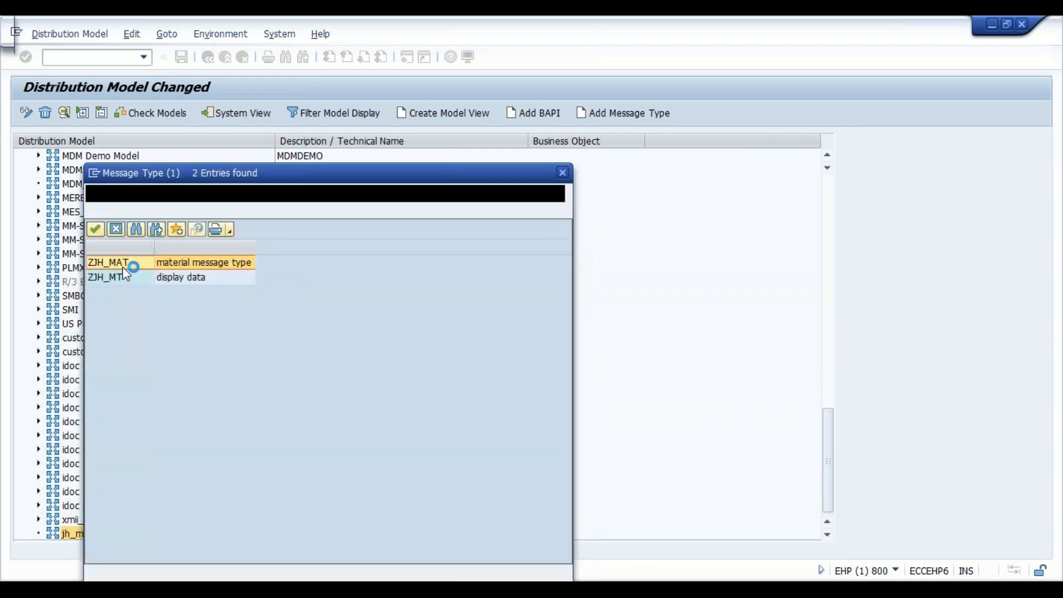
{"action": "double_click", "coordinate": [120, 270]}
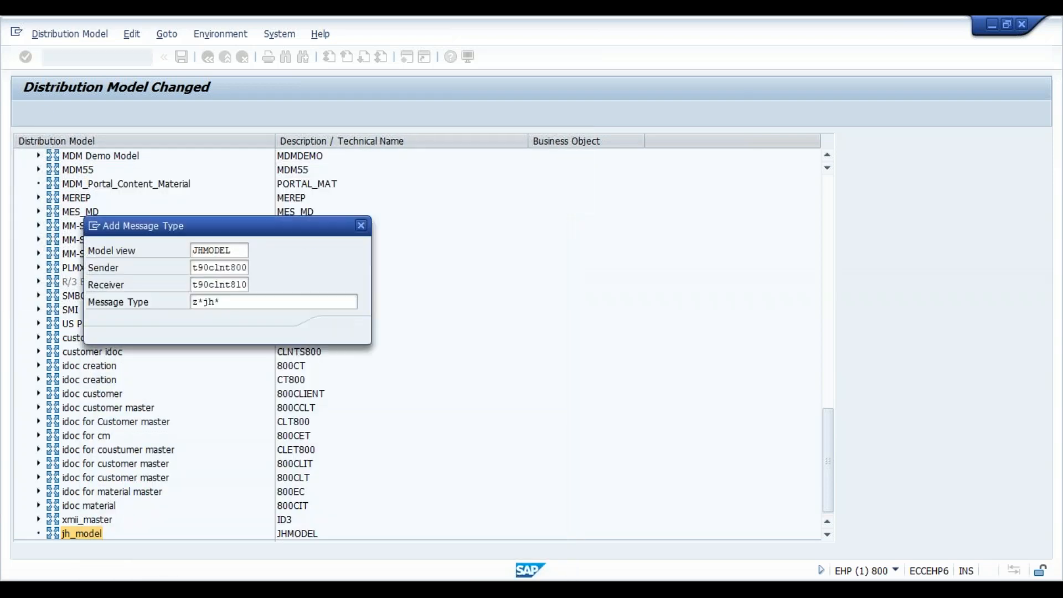
{"action": "key", "text": "Return"}
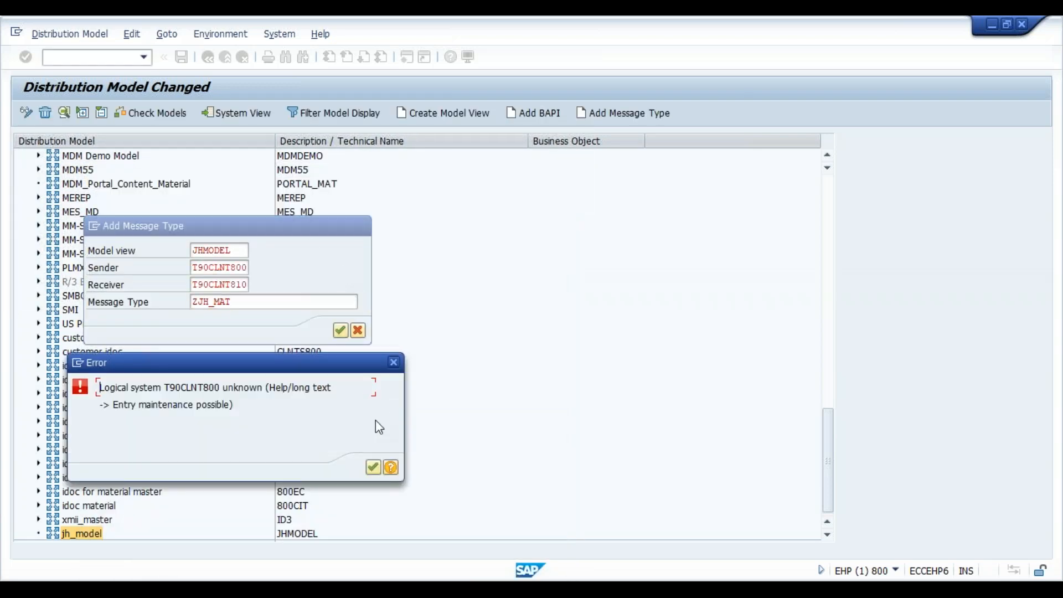
{"action": "left_click", "coordinate": [373, 467]}
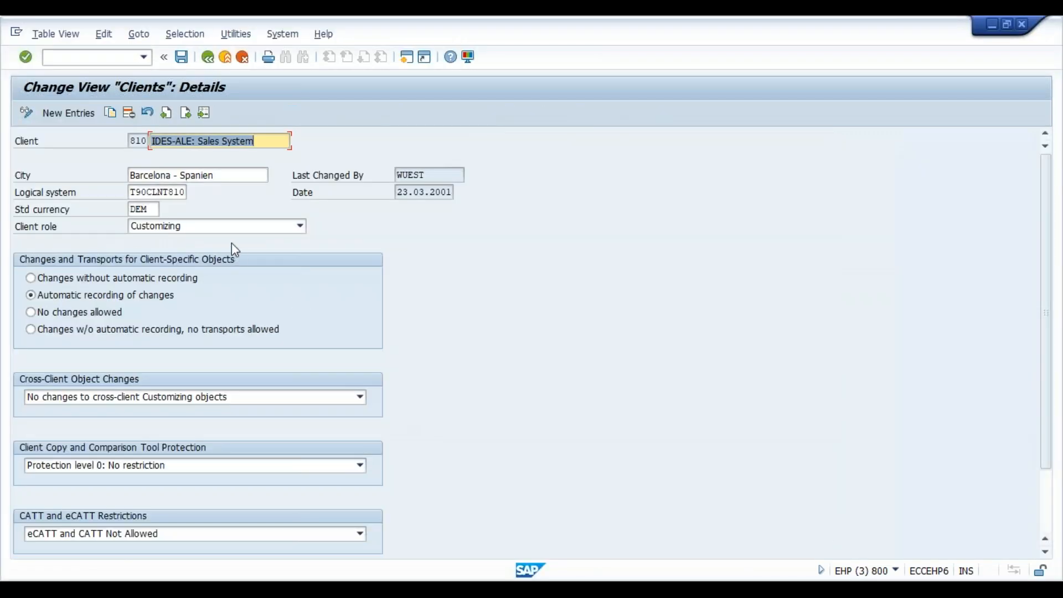
- Return to the client list and display client 800's details to check its logical system
{"action": "left_click", "coordinate": [209, 57]}
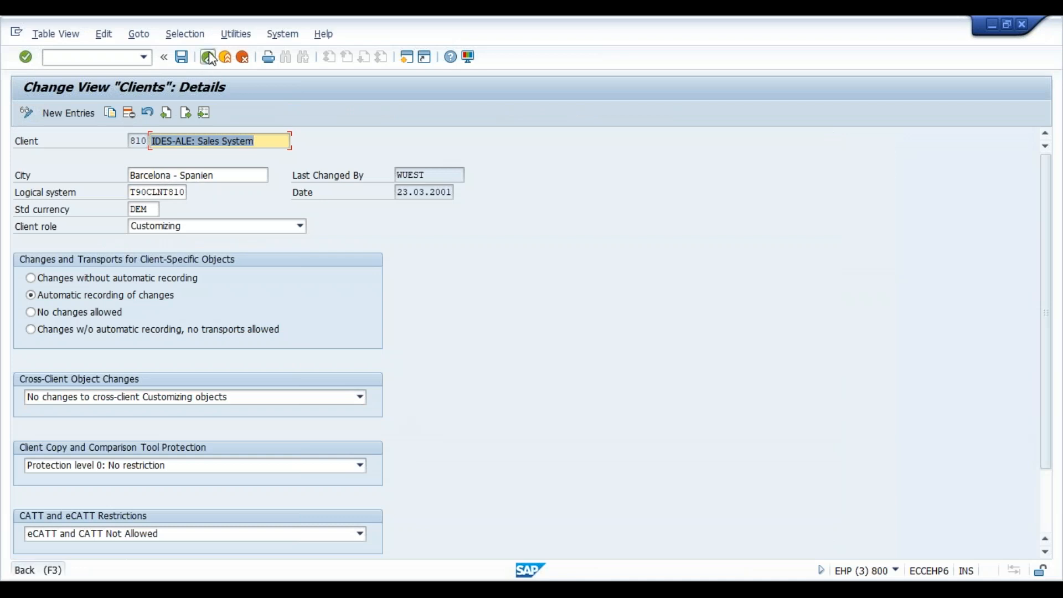
{"action": "double_click", "coordinate": [53, 208]}
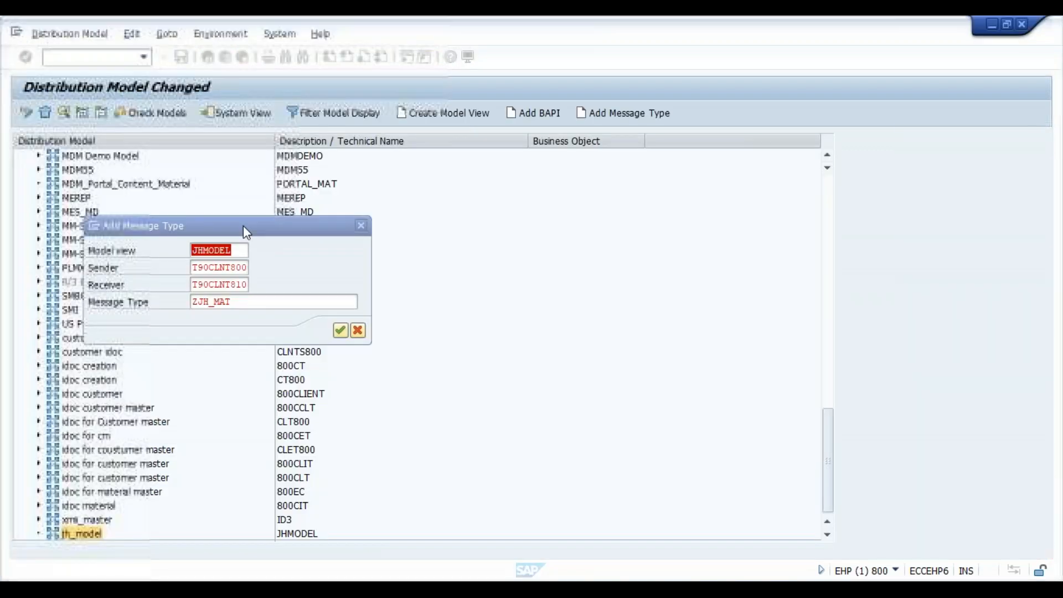
- Change the sender to T90CLNT090 and confirm adding message type ZJH_MAT to the JHMODEL view
{"action": "left_click", "coordinate": [244, 268]}
{"action": "key", "text": "BackSpace"}
{"action": "key", "text": "BackSpace"}
{"action": "key", "text": "BackSpace"}
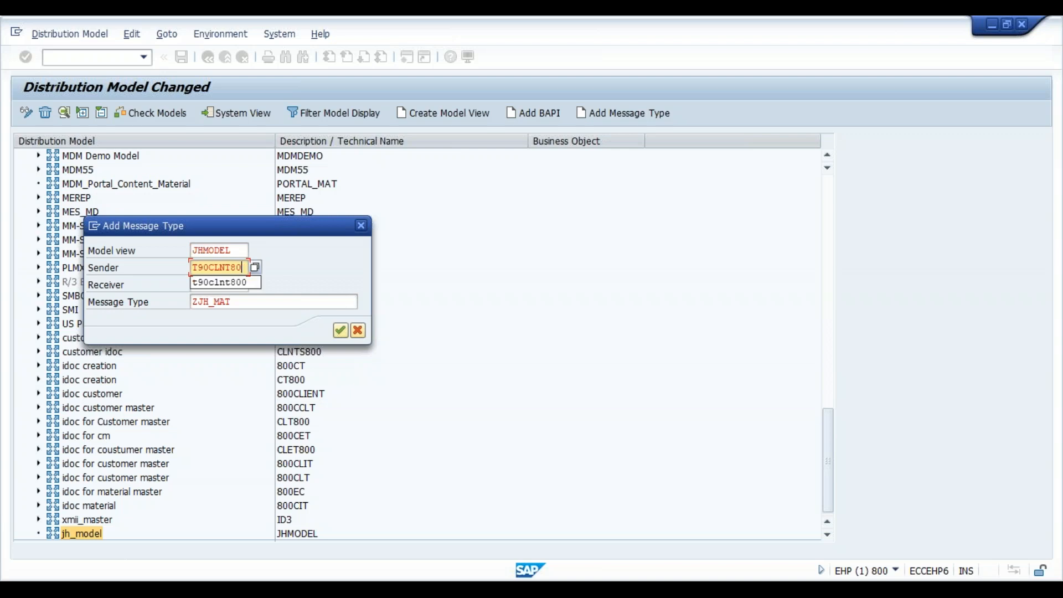
{"action": "type", "text": "800"}
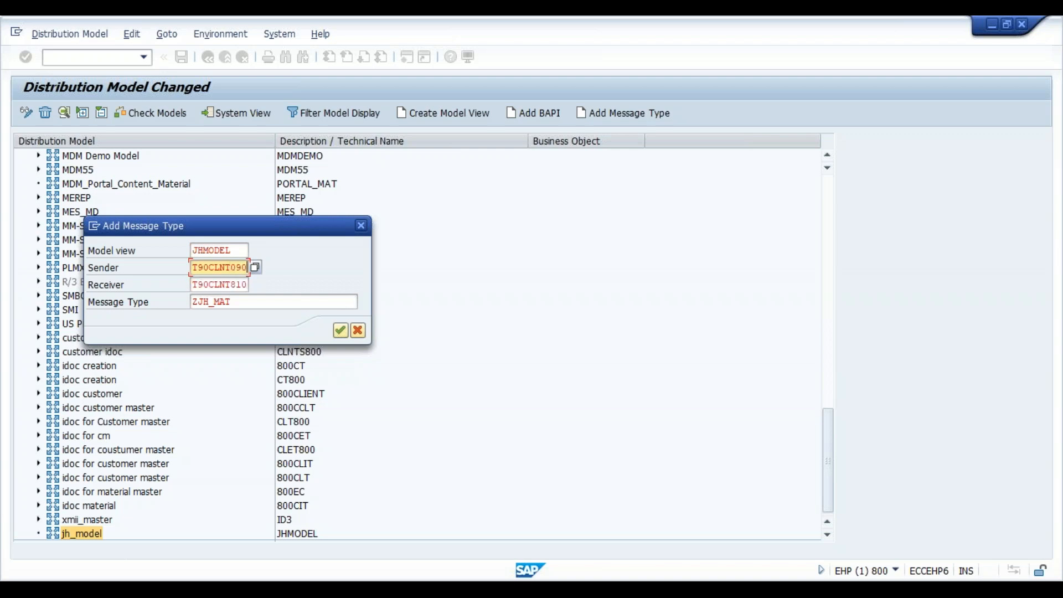
{"action": "key", "text": "Return"}
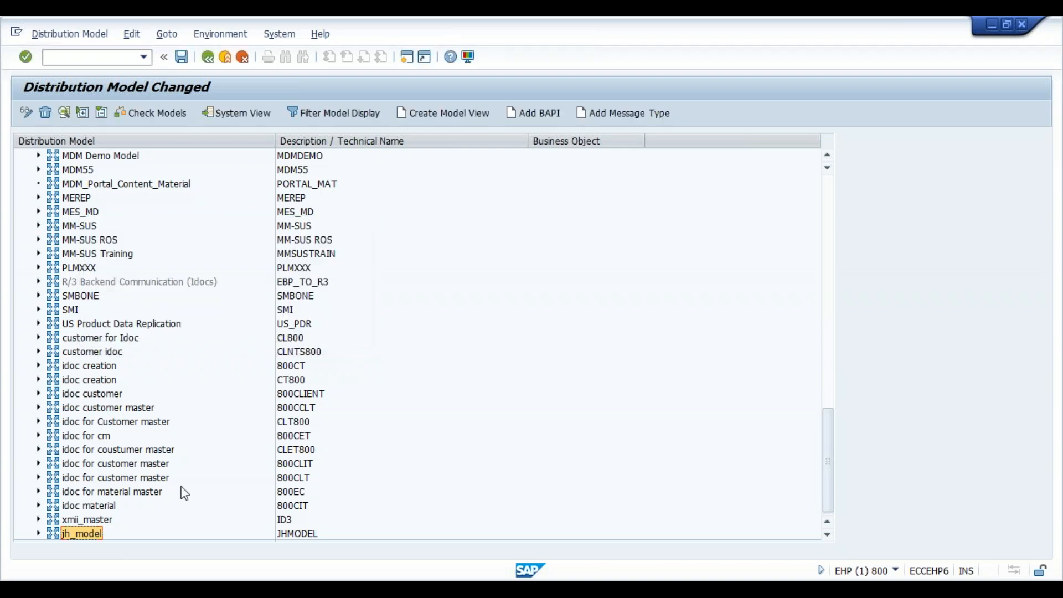
- Expand jh_model through its sender and receiver systems and select message type ZJH_MAT to check the new entry
{"action": "left_click", "coordinate": [40, 534]}
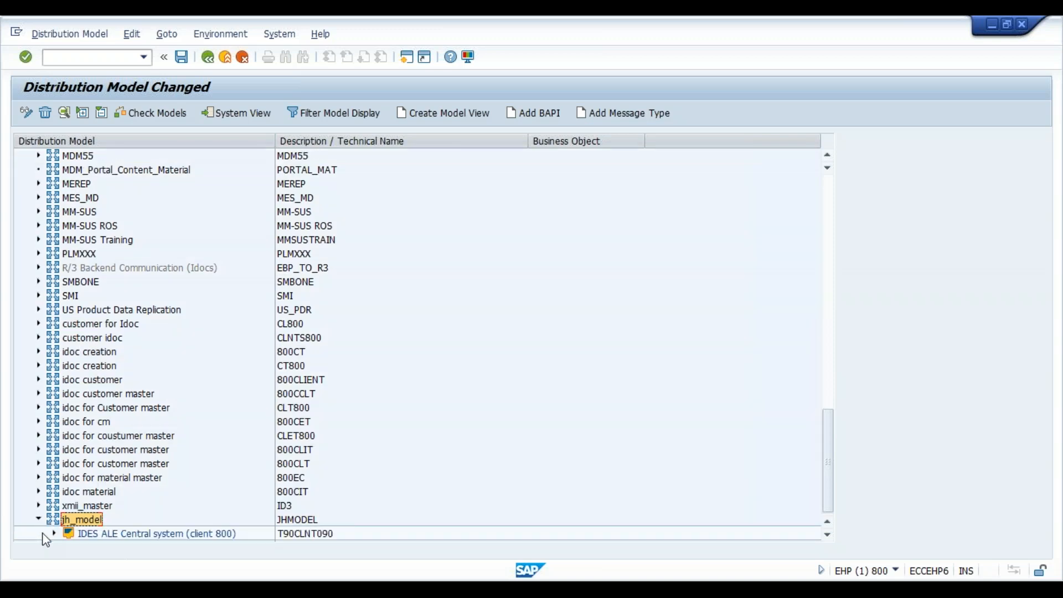
{"action": "left_click", "coordinate": [54, 534]}
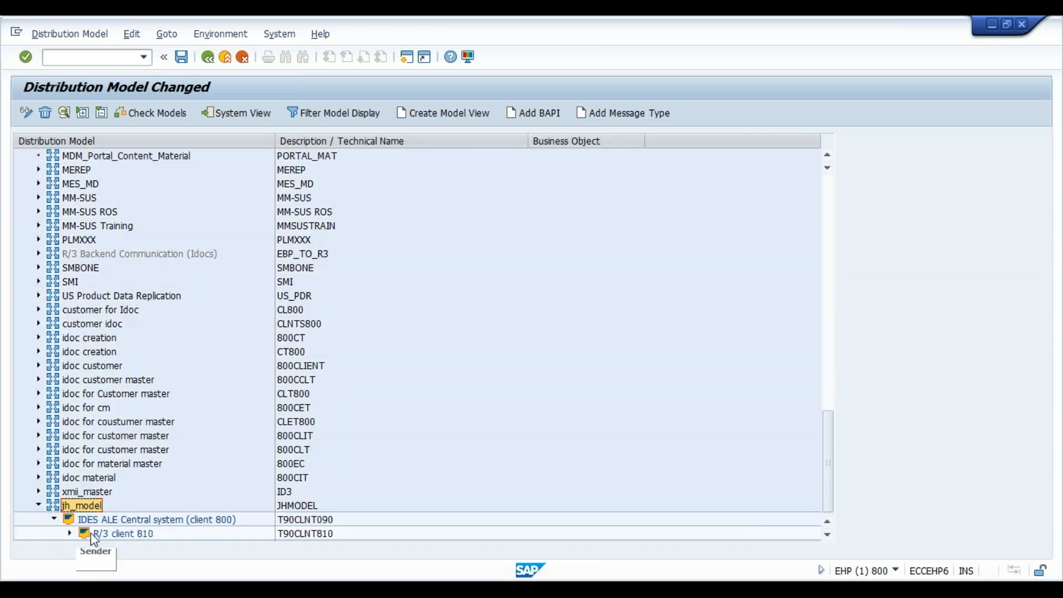
{"action": "left_click", "coordinate": [69, 534]}
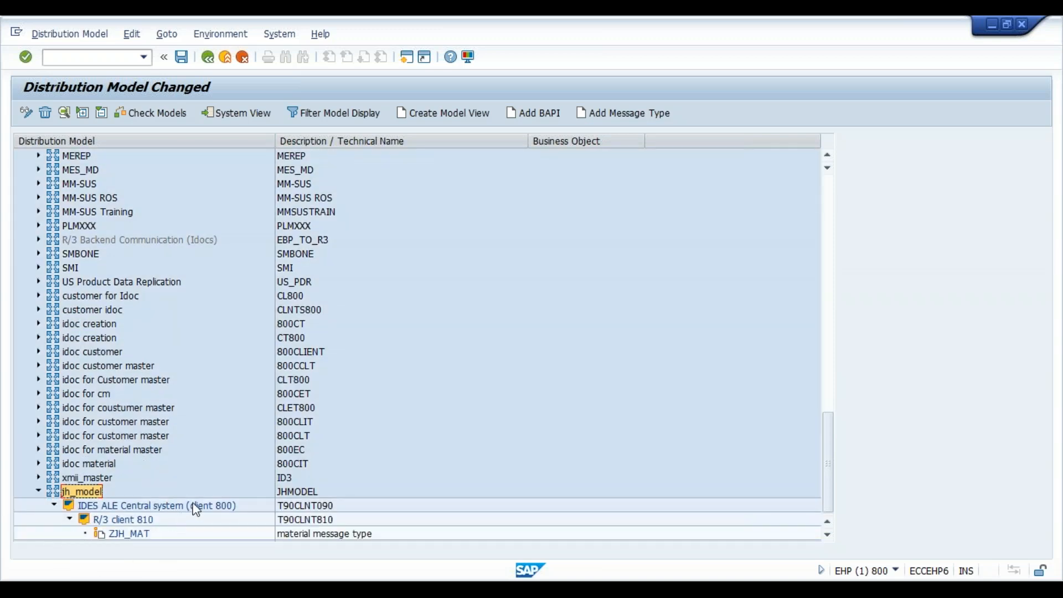
{"action": "left_click", "coordinate": [123, 534]}
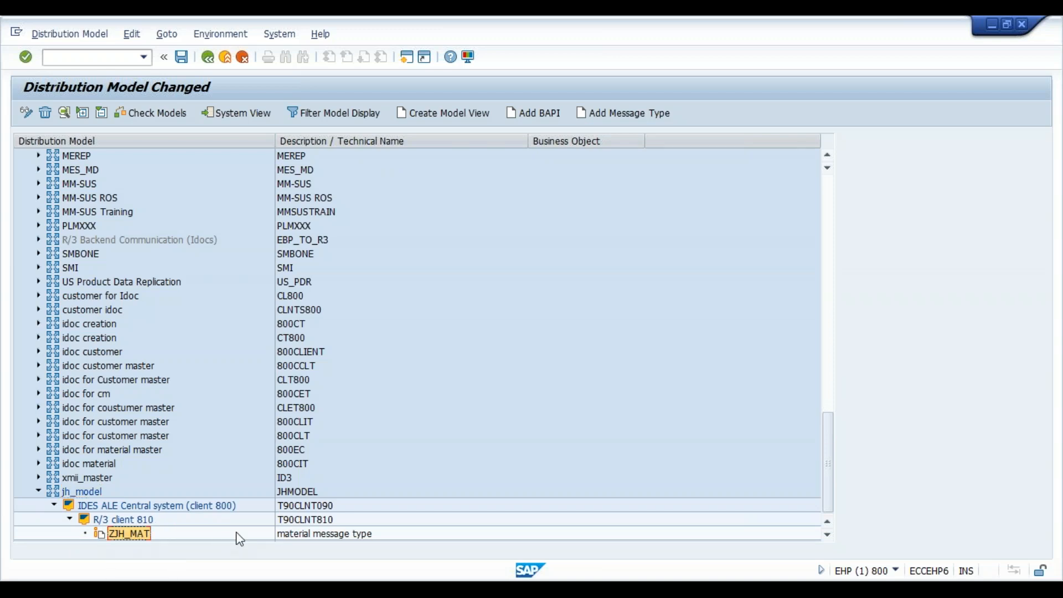
- Leave the distribution model, saving its changes, and expand Master Data Distribution in the implementation guide
{"action": "left_click", "coordinate": [208, 64]}
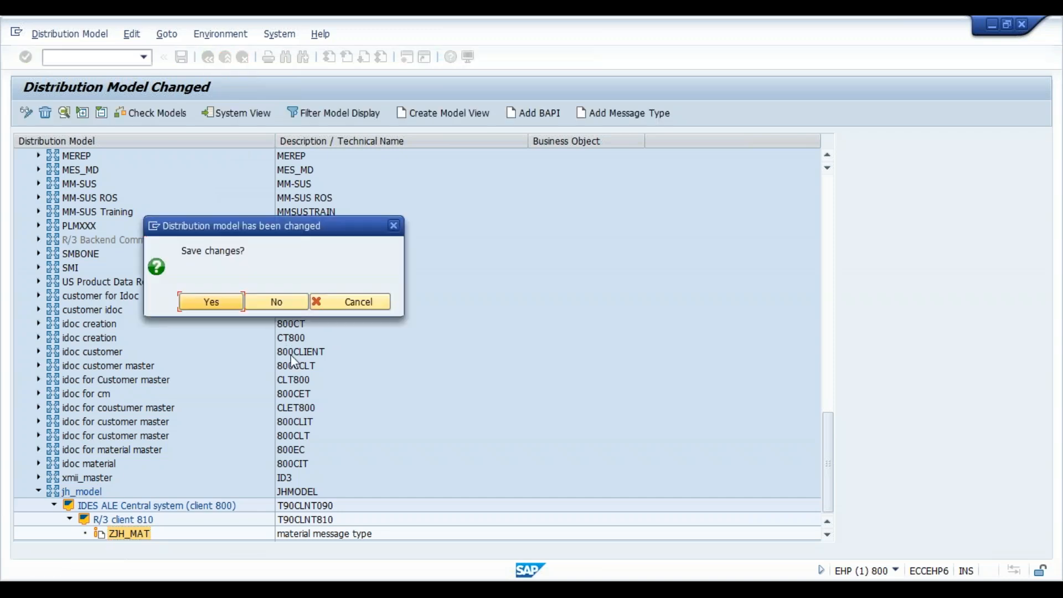
{"action": "left_click", "coordinate": [226, 297]}
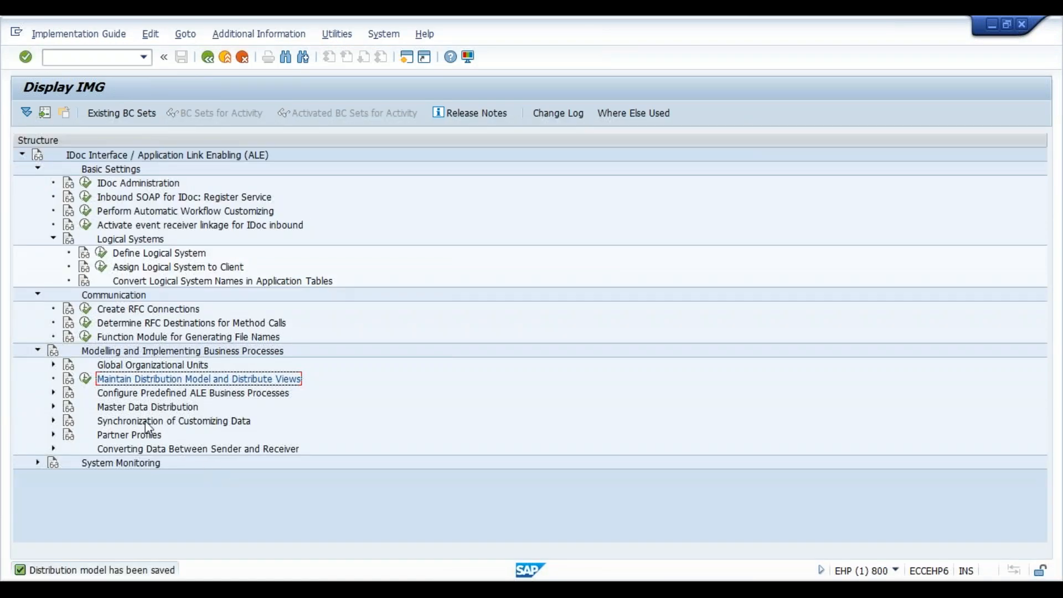
{"action": "left_click", "coordinate": [53, 407]}
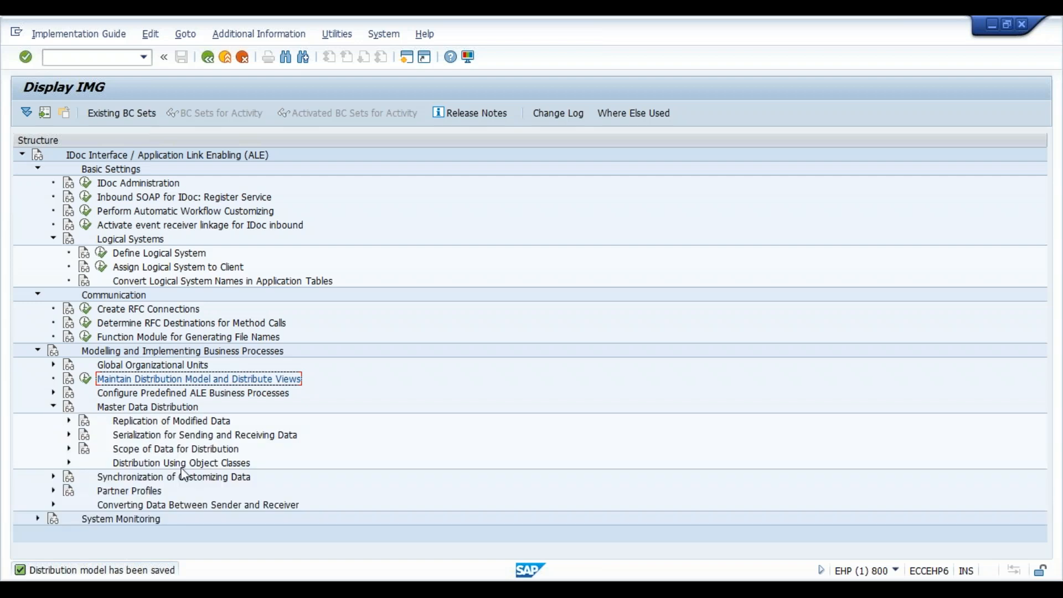